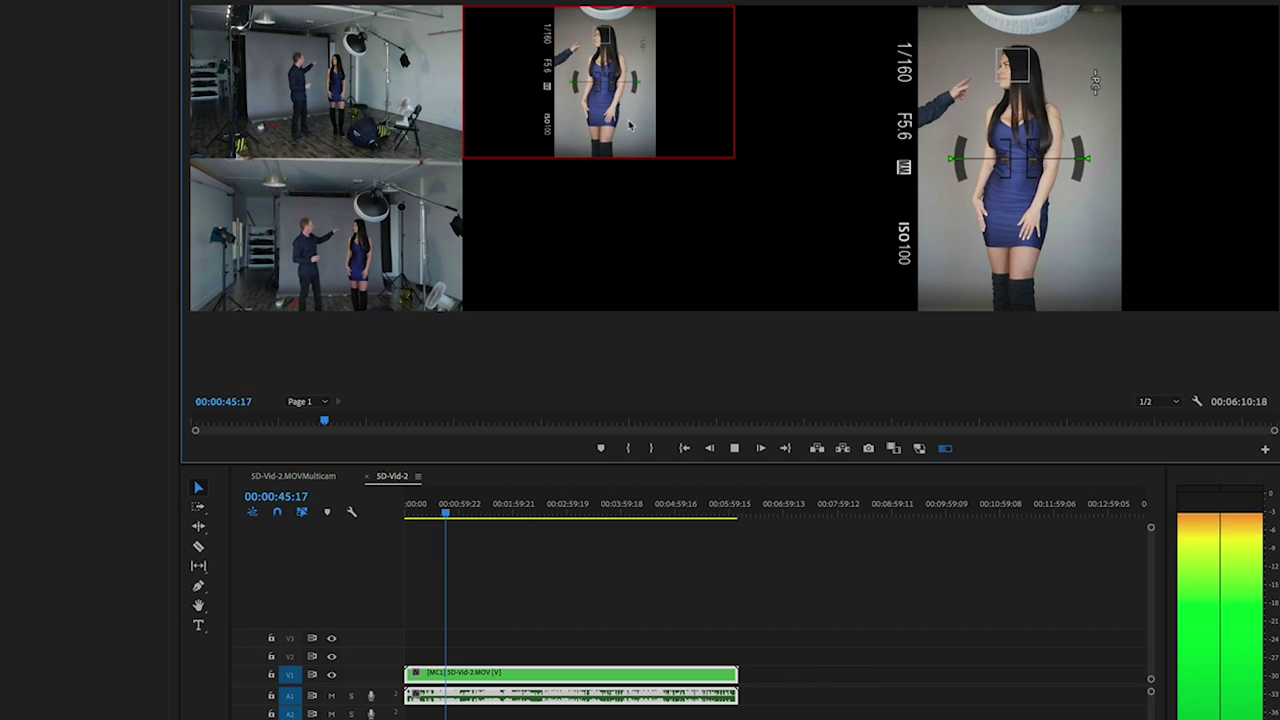
# Cut the live multicam edit to camera 1 during playback.
pyautogui.press('1')
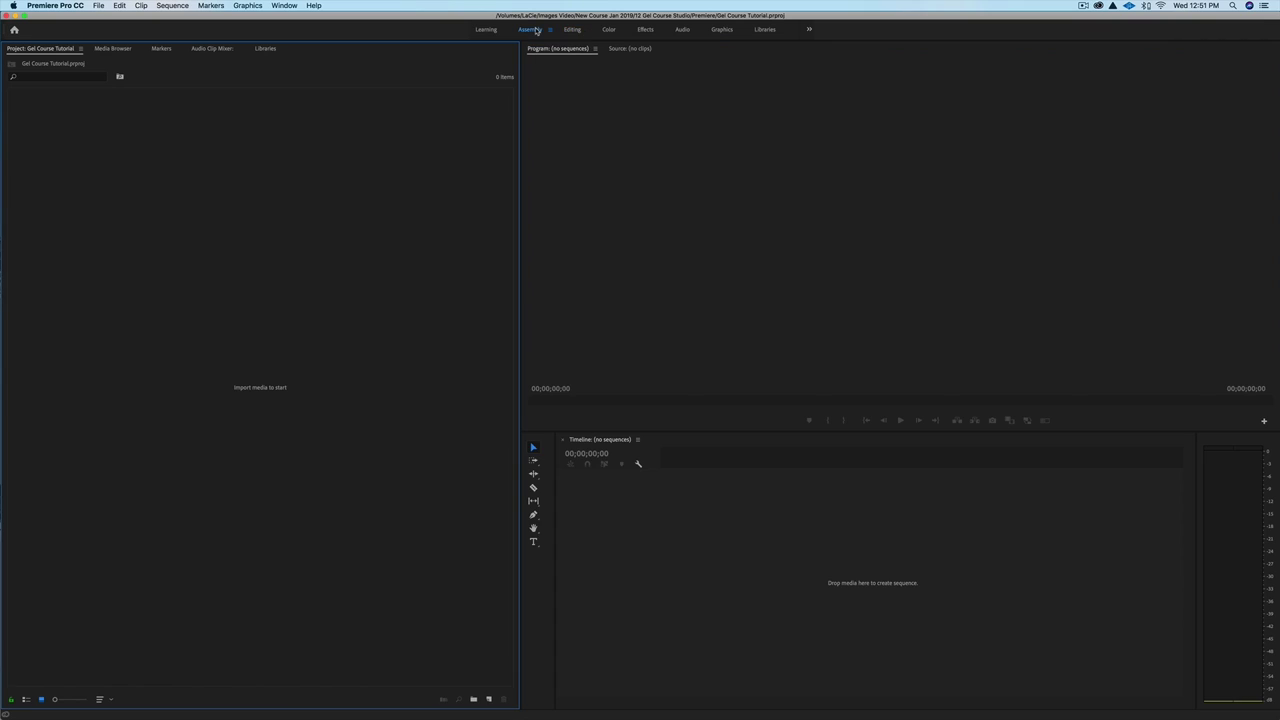
# Import SD-Vid-2.MOV, Ninja-Vid-2.MOV, GH5-Vid-2.MOV and Audio-2.WAV from the Video Two folder.
pyautogui.doubleClick(259, 389)
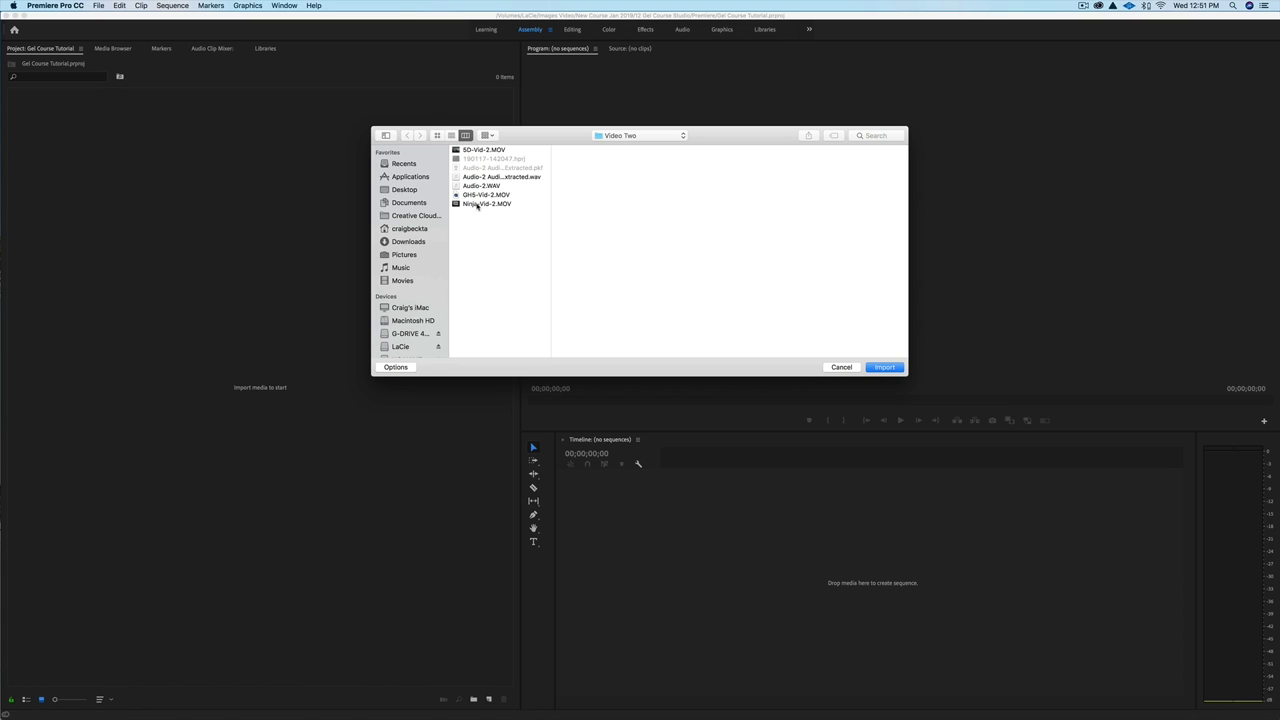
pyautogui.click(479, 186)
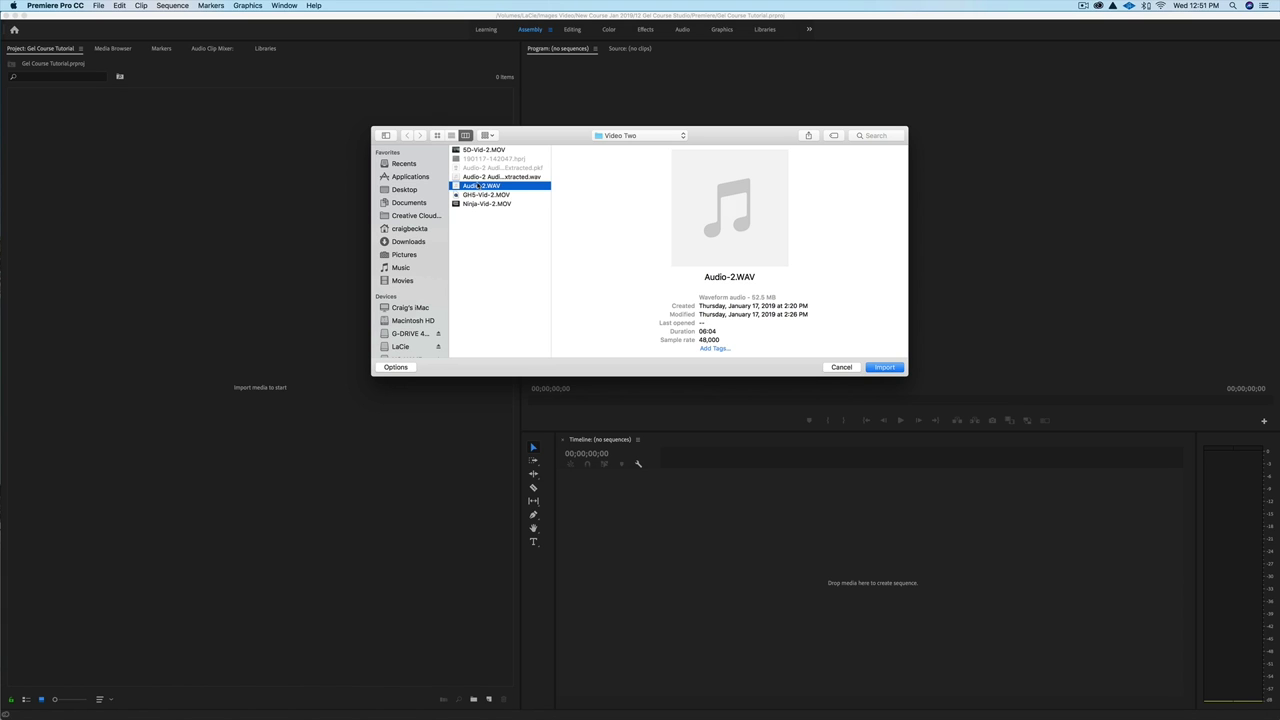
pyautogui.keyDown('super'); pyautogui.click(485, 150); pyautogui.keyUp('super')
pyautogui.keyDown('super'); pyautogui.click(482, 195); pyautogui.keyUp('super')
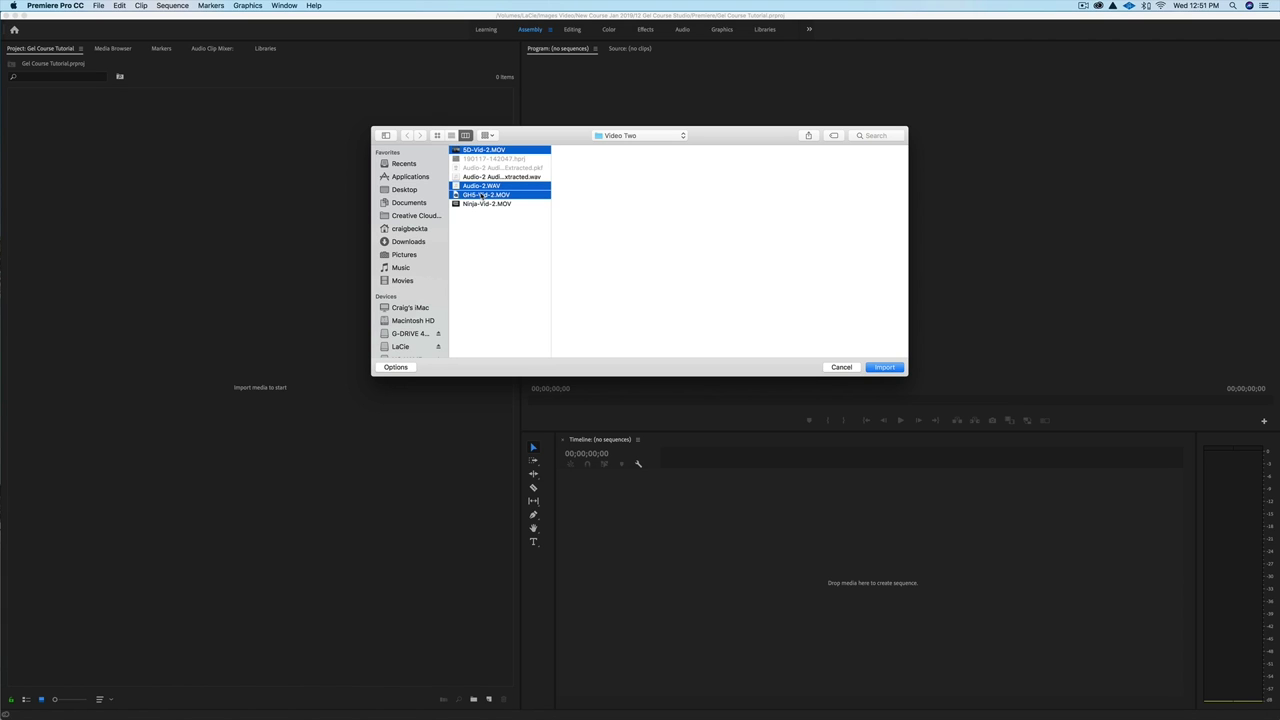
pyautogui.keyDown('super'); pyautogui.click(482, 204); pyautogui.keyUp('super')
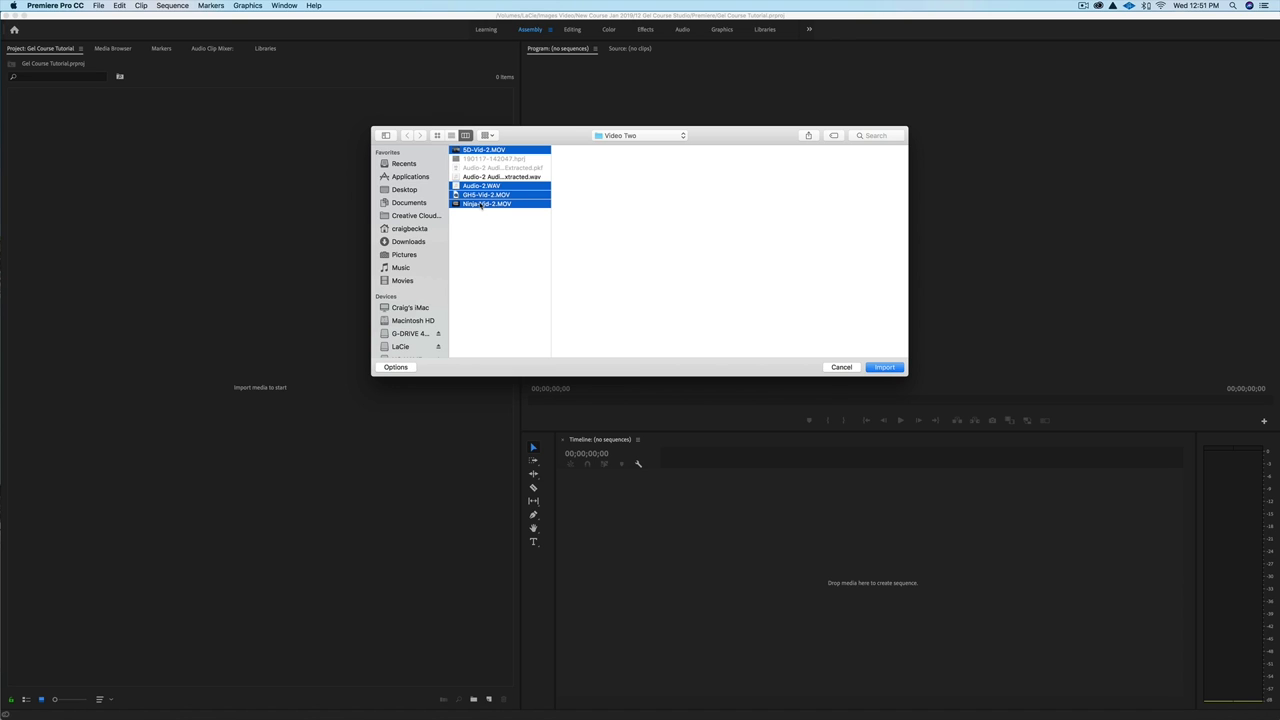
pyautogui.click(884, 367)
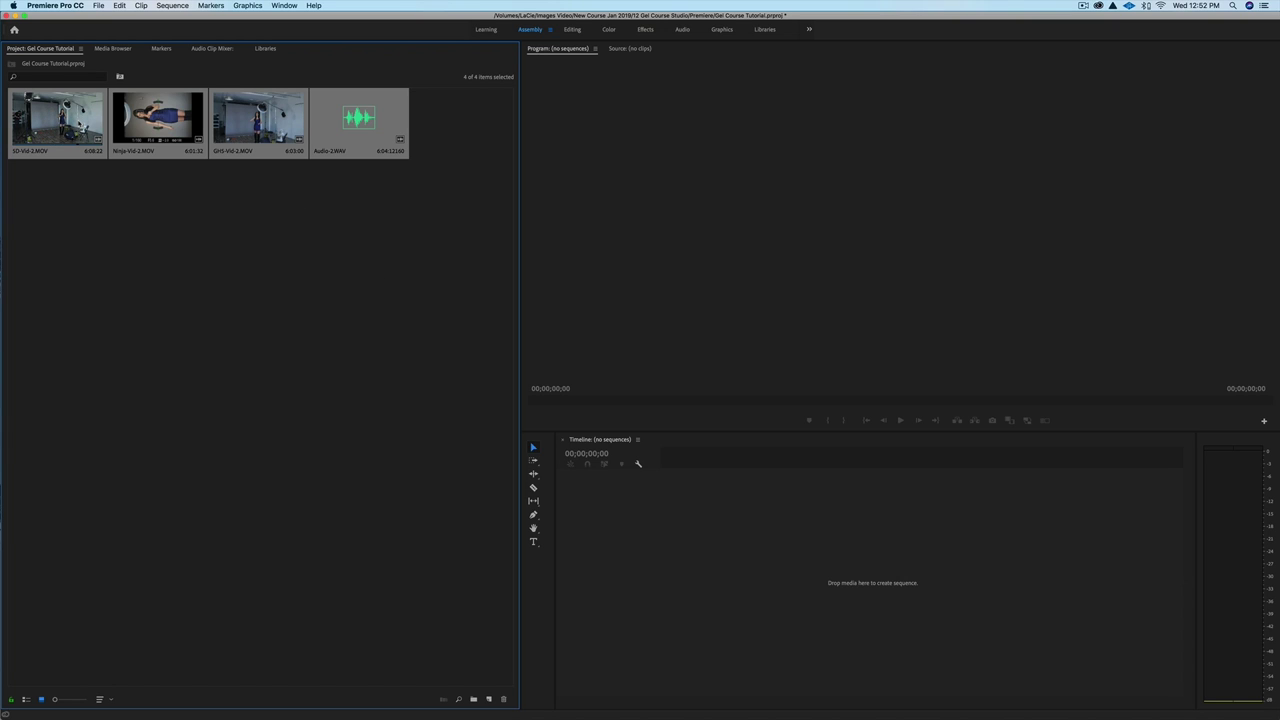
# Create an audio-synced multi-camera source sequence, moving the source clips into a Processed Clips bin.
pyautogui.rightClick(78, 124)
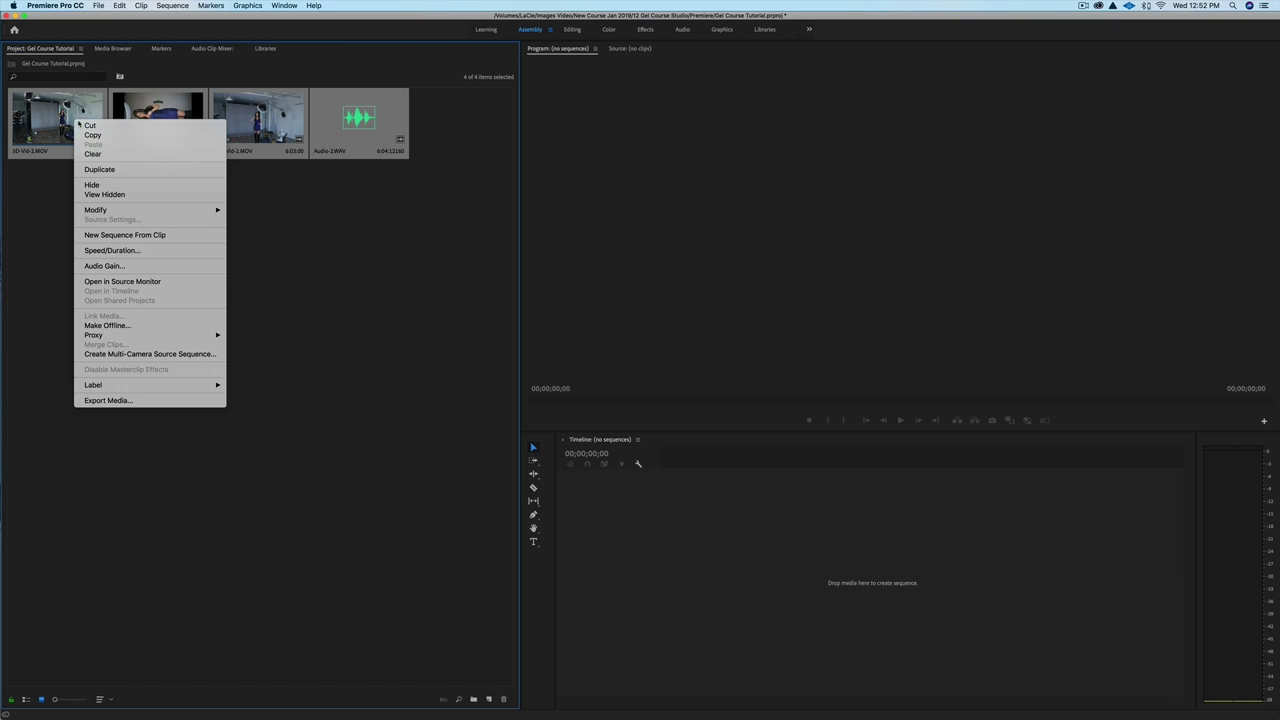
pyautogui.click(102, 354)
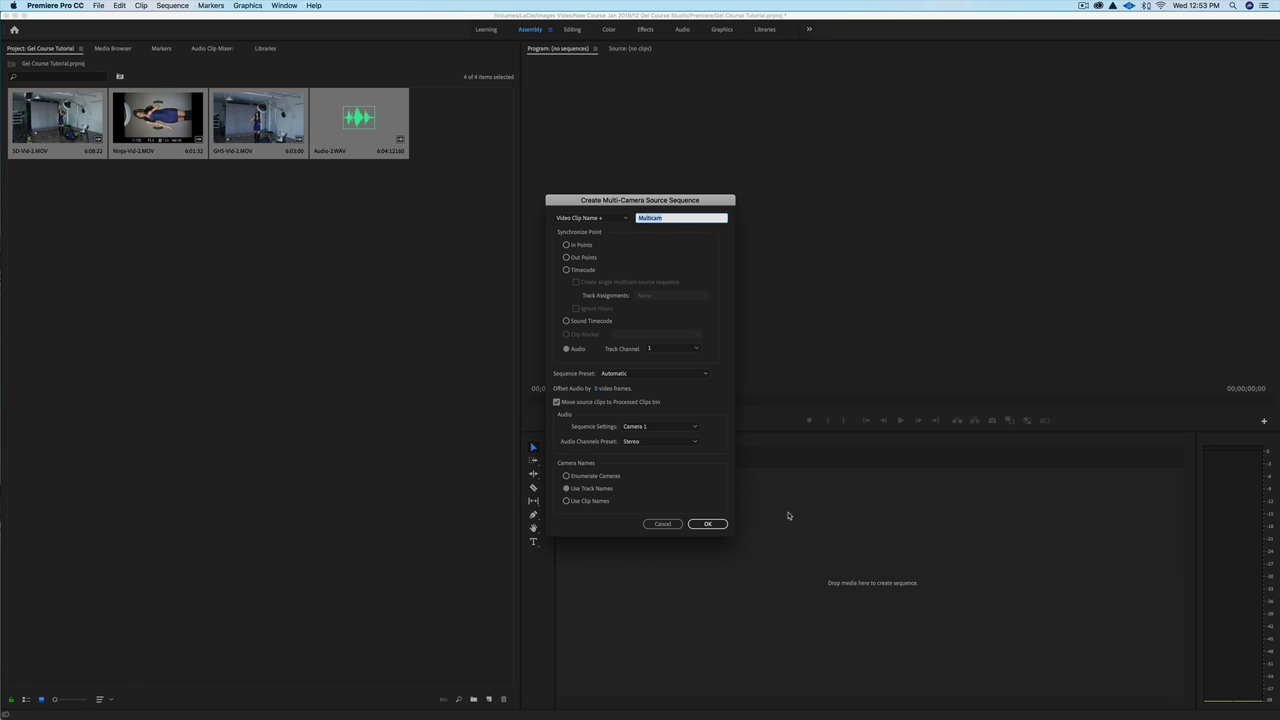
pyautogui.click(708, 523)
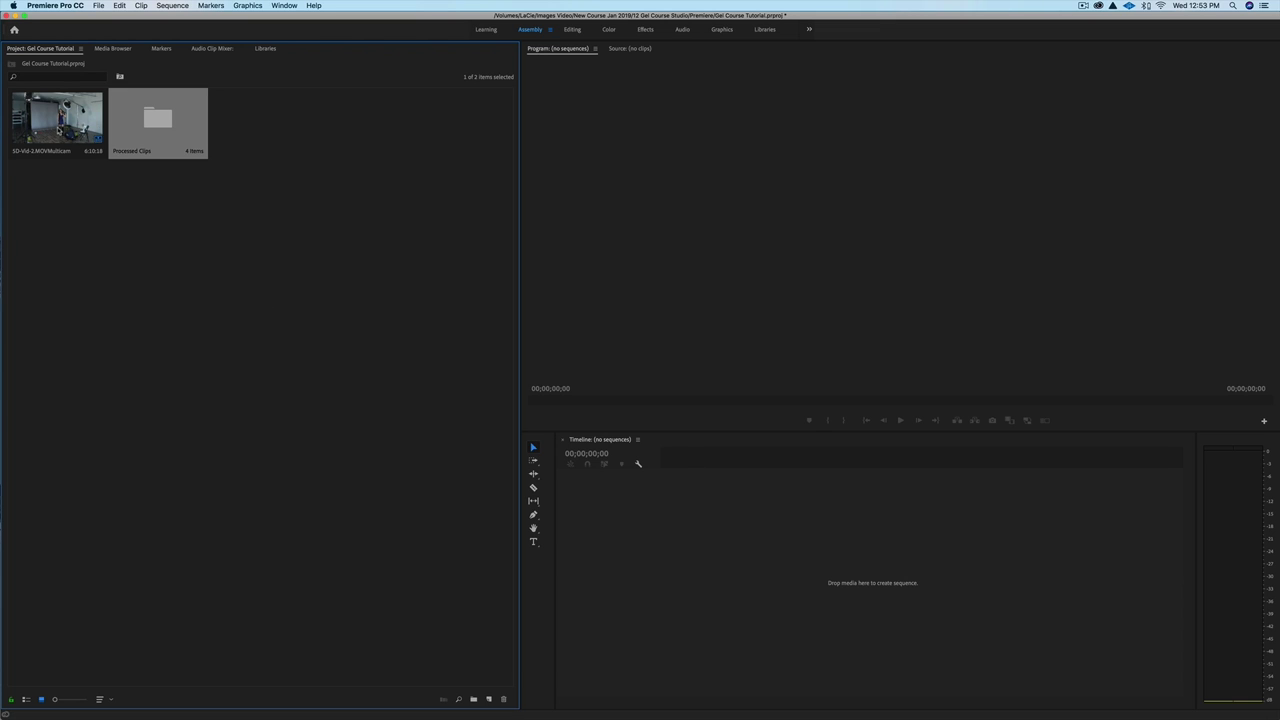
# Open the SD-Vid-2.MOVMulticam clip in the timeline.
pyautogui.click(58, 128)
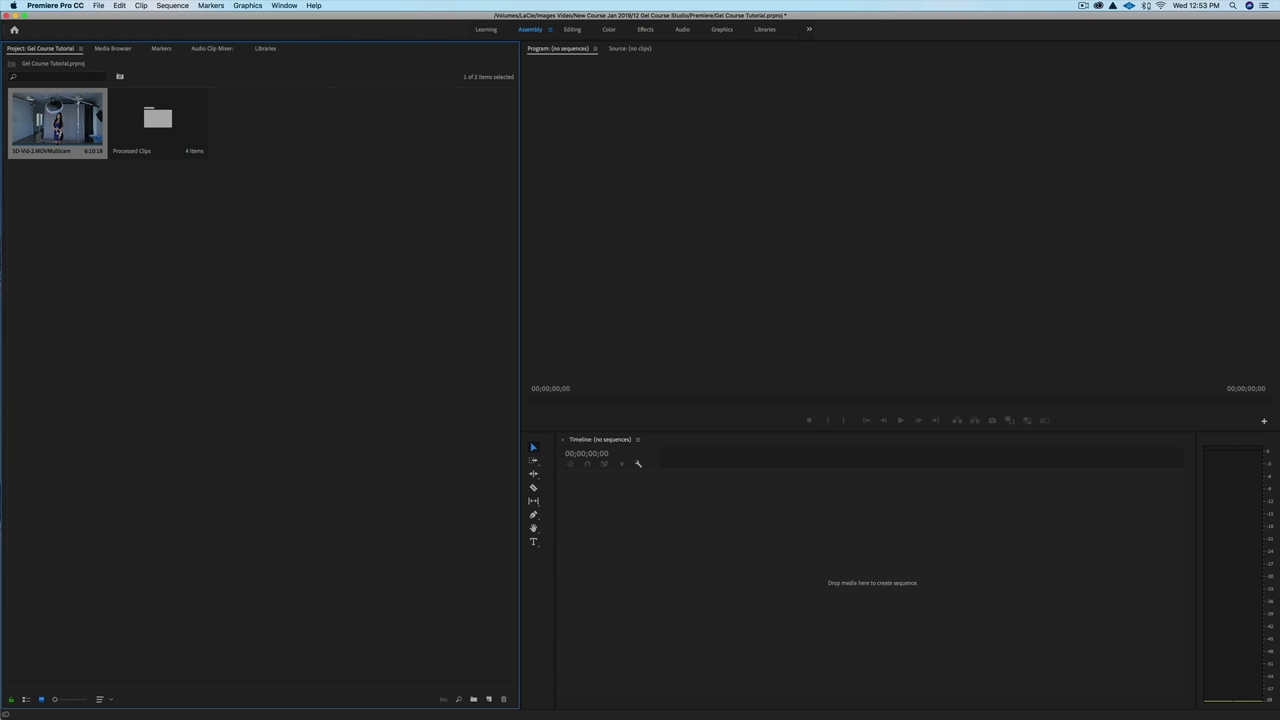
pyautogui.rightClick(58, 130)
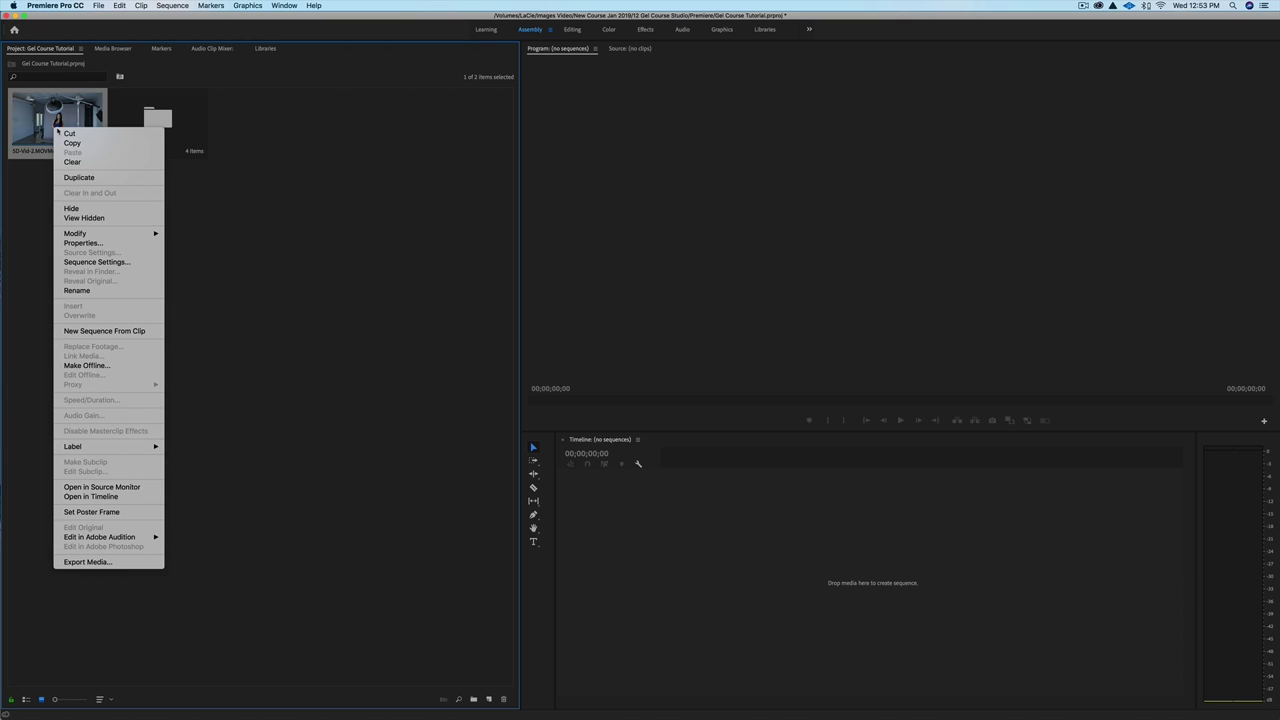
pyautogui.click(112, 497)
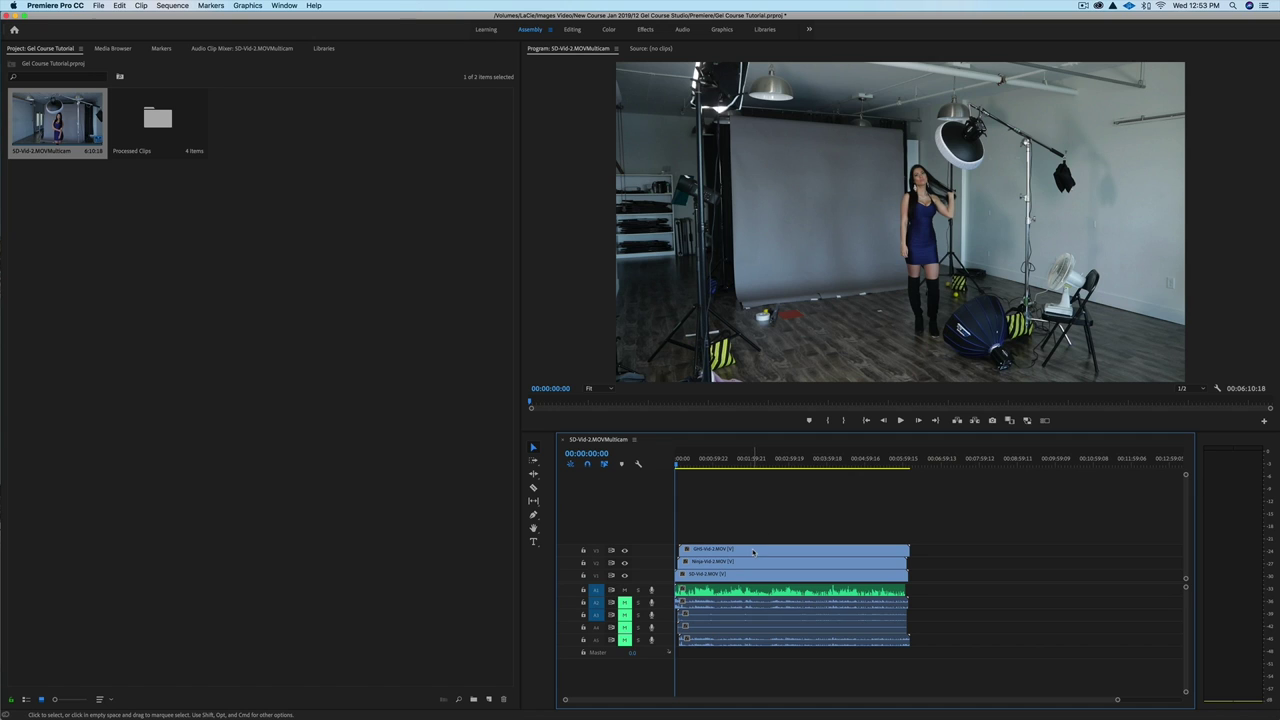
# Check the three stacked camera clips, move the playhead to 00:00:24:10, and select the GH5 clip.
pyautogui.click(753, 553)
pyautogui.click(749, 563)
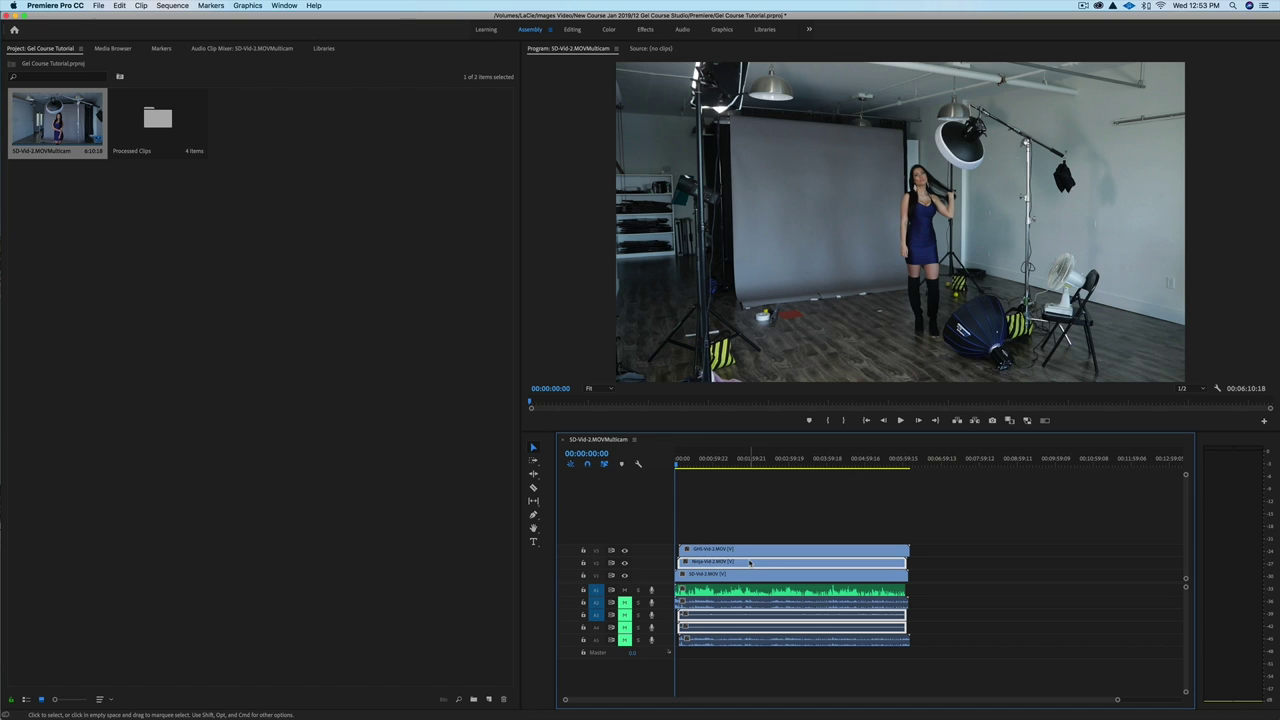
pyautogui.click(746, 578)
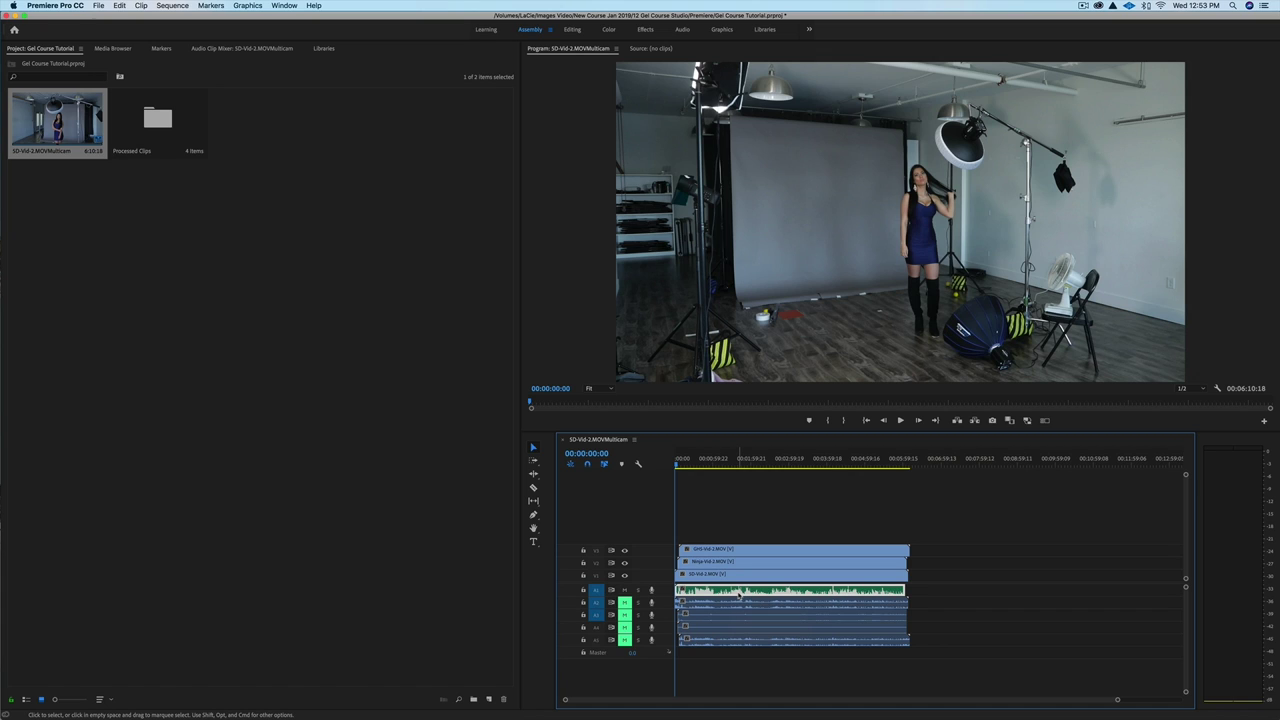
pyautogui.click(740, 527)
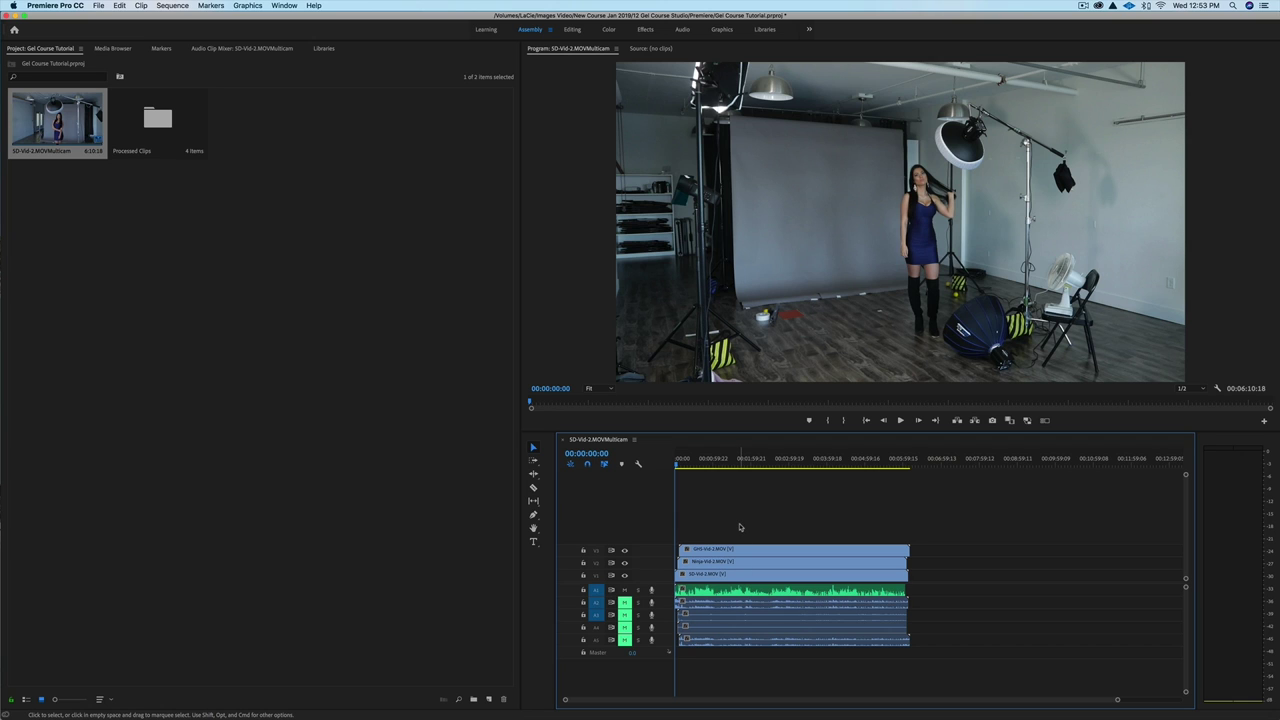
pyautogui.click(681, 467)
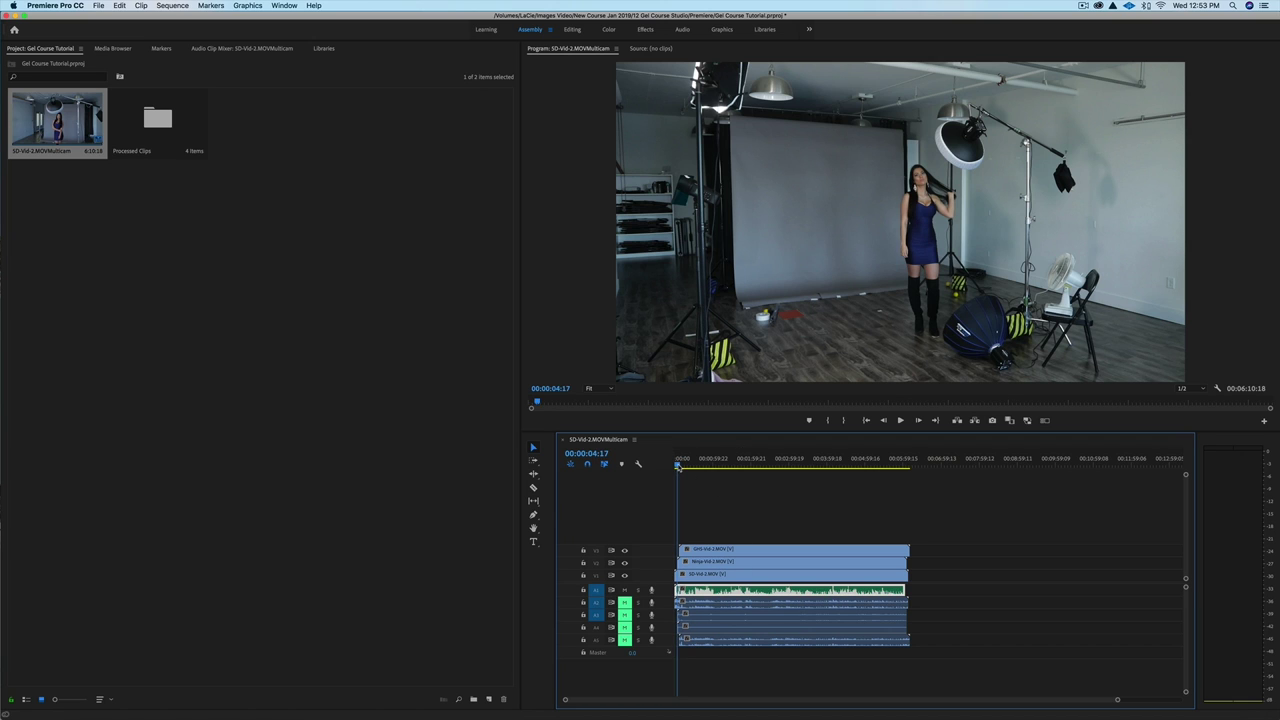
pyautogui.moveTo(681, 467); pyautogui.dragTo(690, 467)
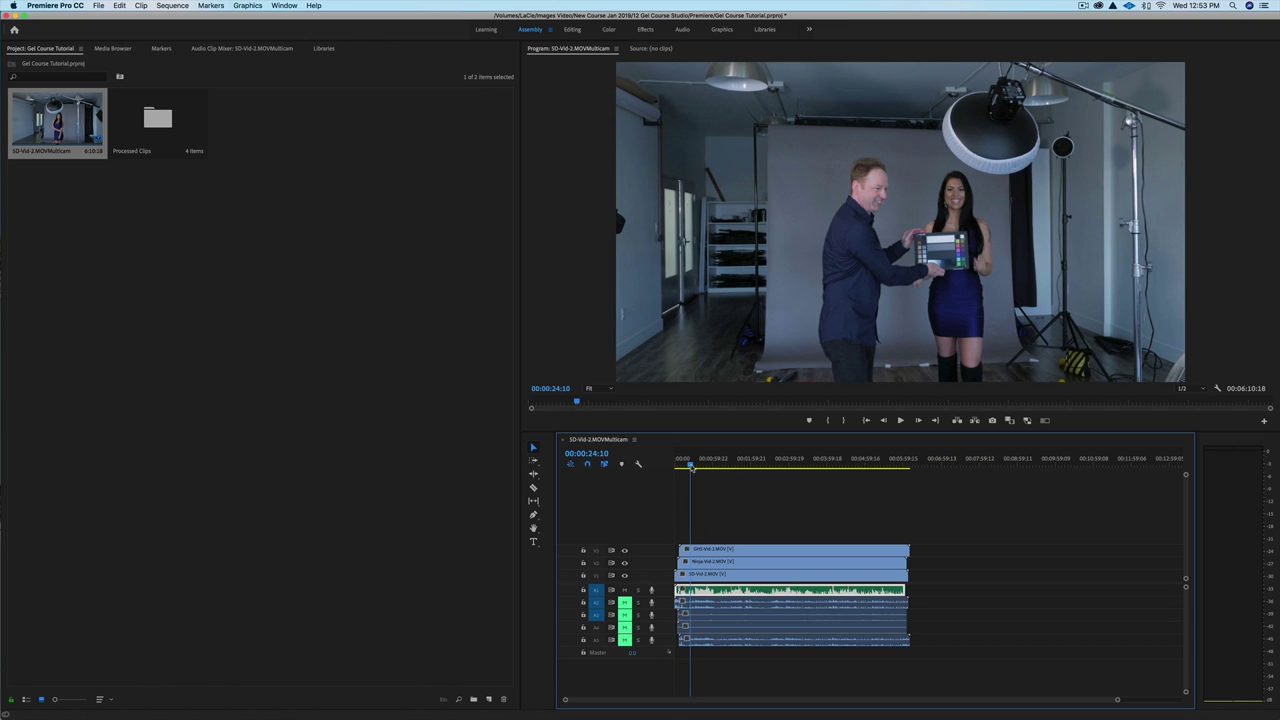
pyautogui.click(706, 549)
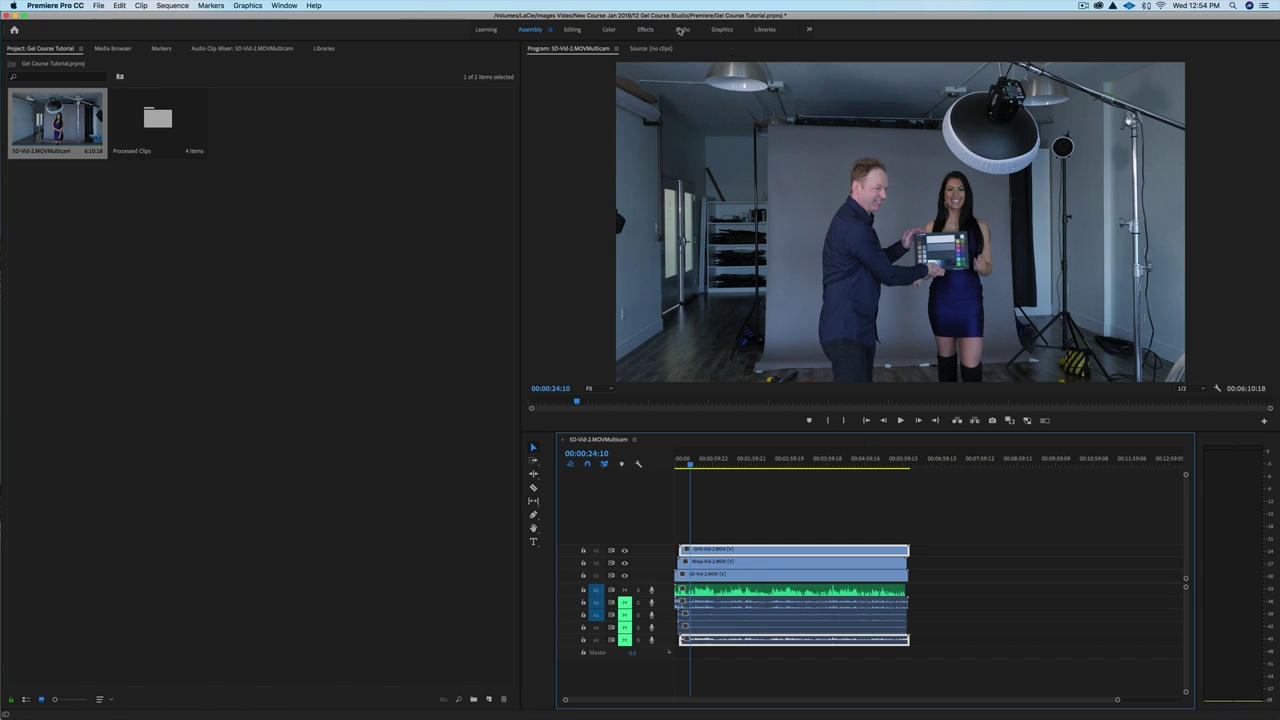
# In the Color workspace, white-balance the GH5 clip on the grey card with the Lumetri eyedropper.
pyautogui.click(609, 29)
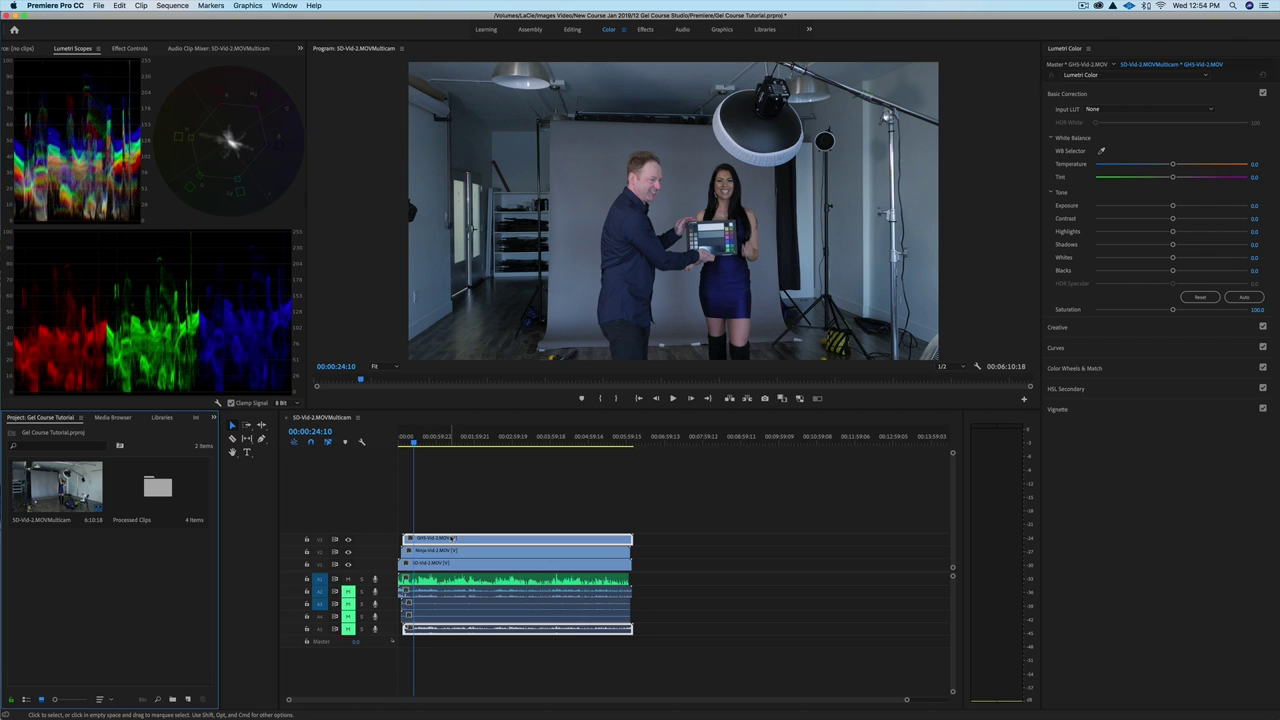
pyautogui.click(1101, 150)
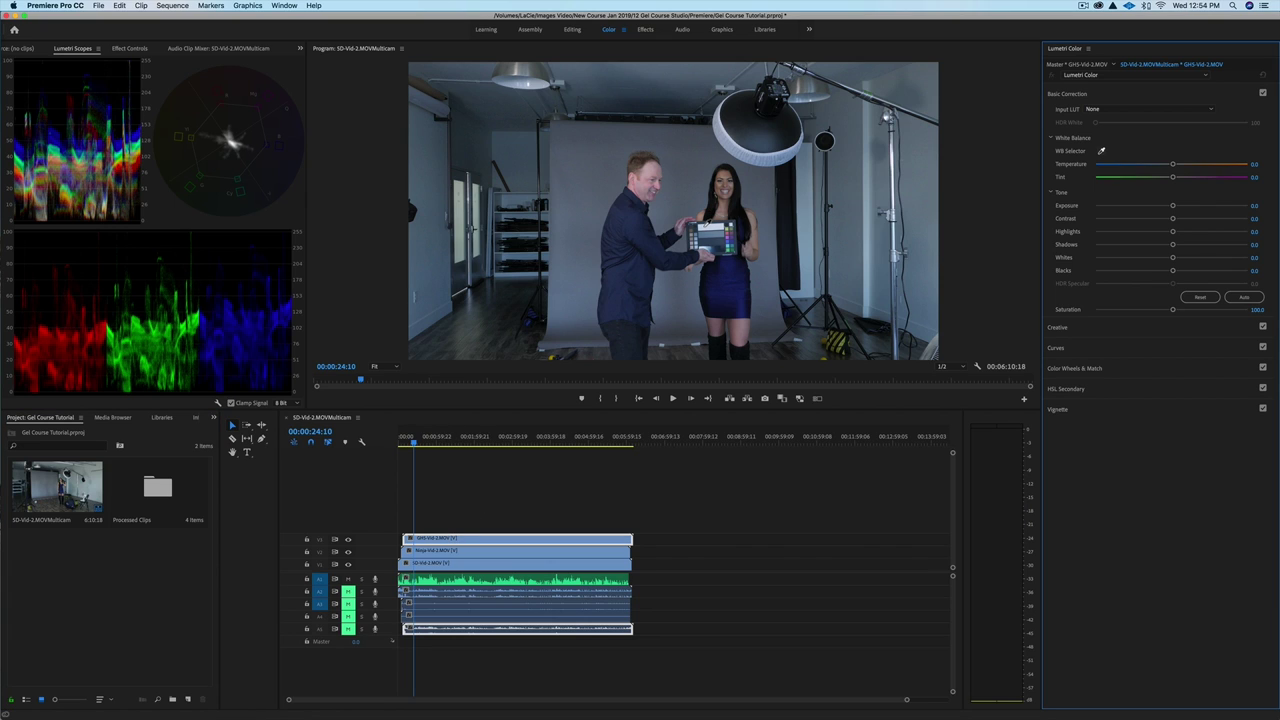
pyautogui.click(706, 228)
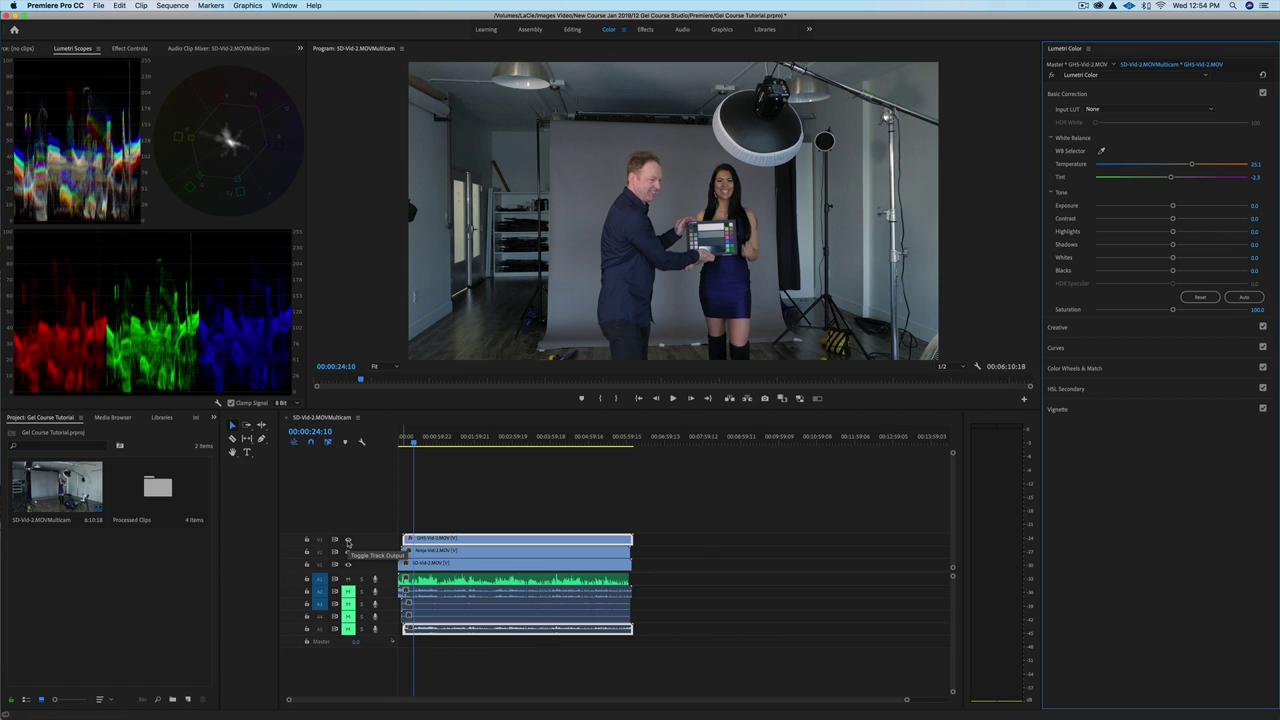
# Hide track V3, select the Ninja clip for correction, then hide V2 to show the wide shot.
pyautogui.click(348, 541)
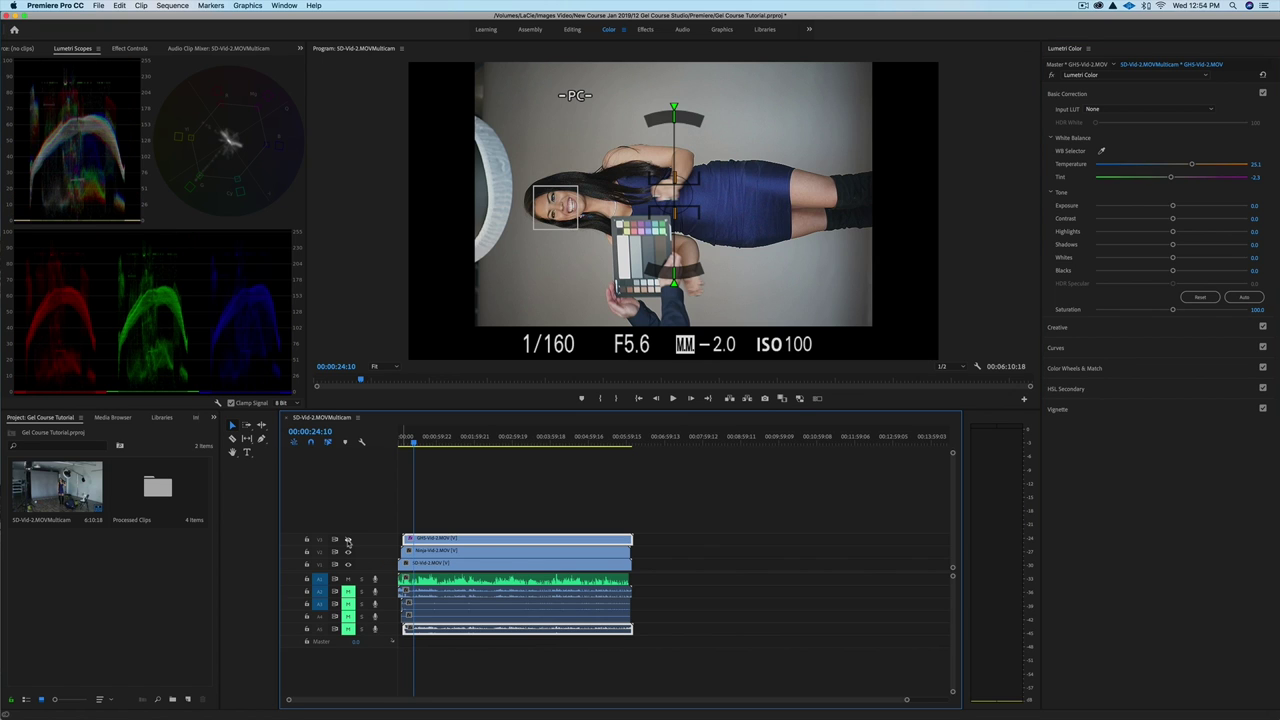
pyautogui.click(463, 551)
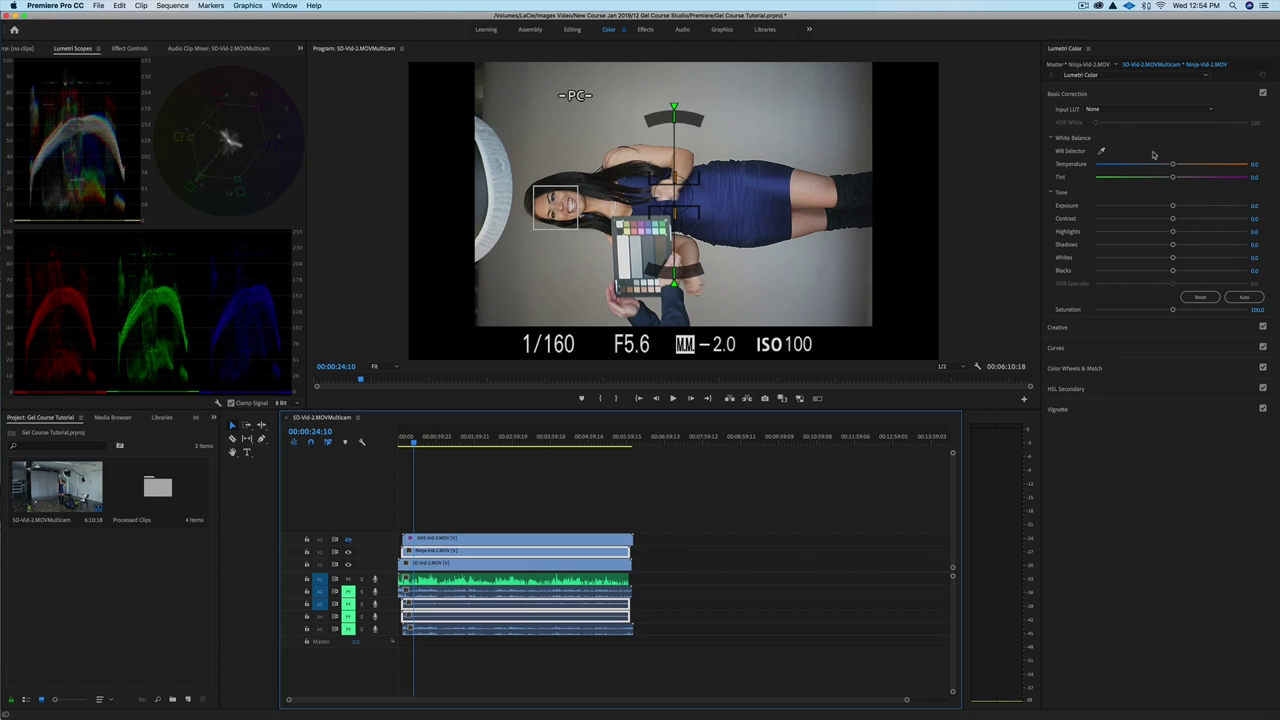
pyautogui.click(1101, 150)
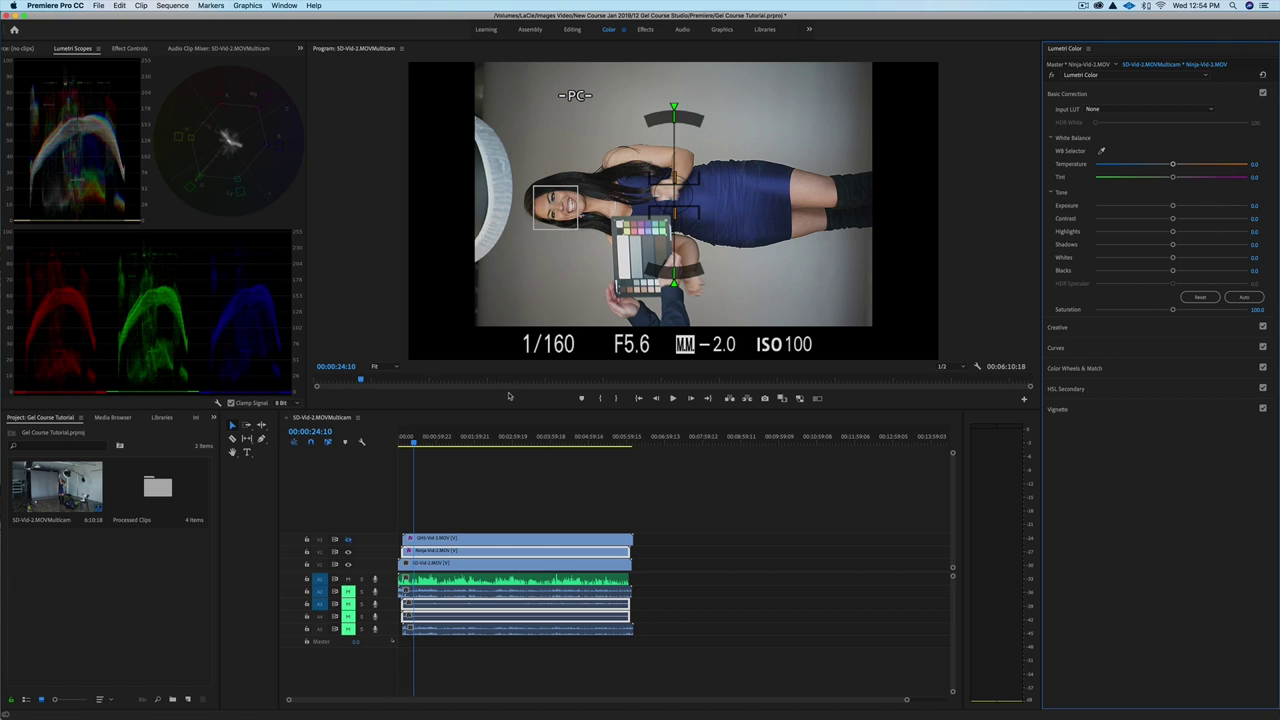
pyautogui.click(347, 553)
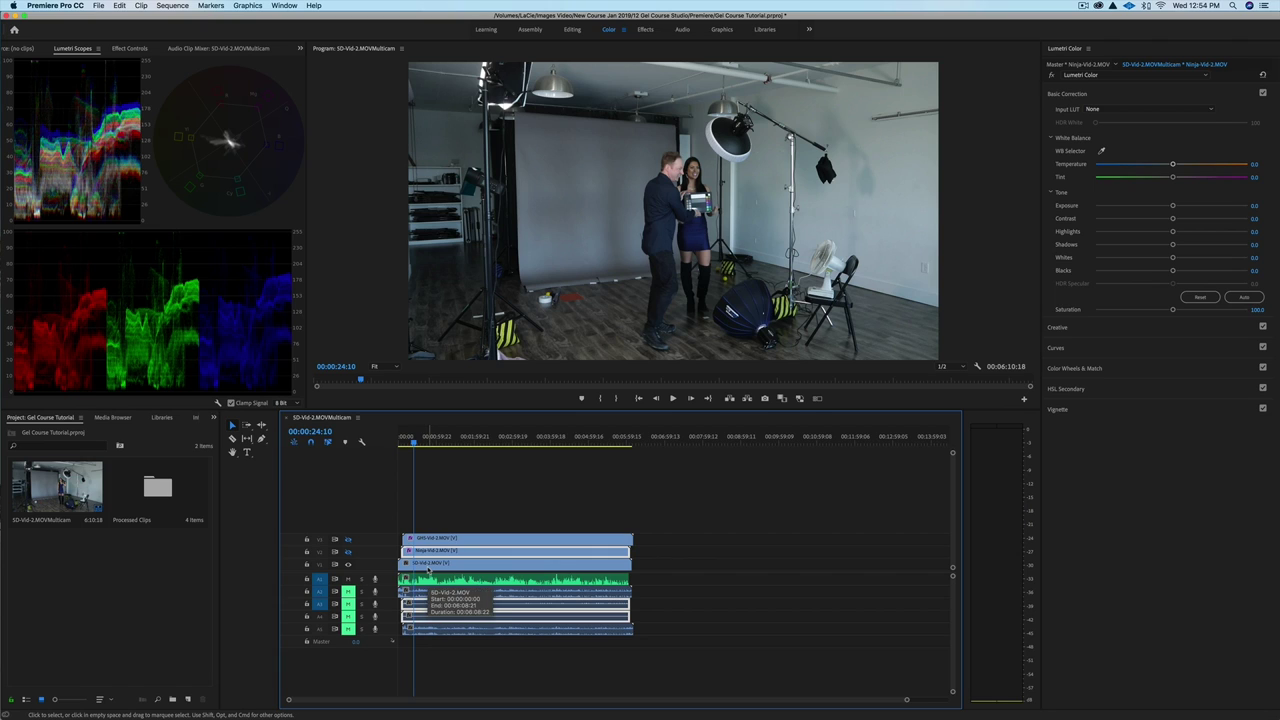
# White-balance the V1 wide shot on the slate, then toggle V3 and V2 output to preview the angles.
pyautogui.click(429, 566)
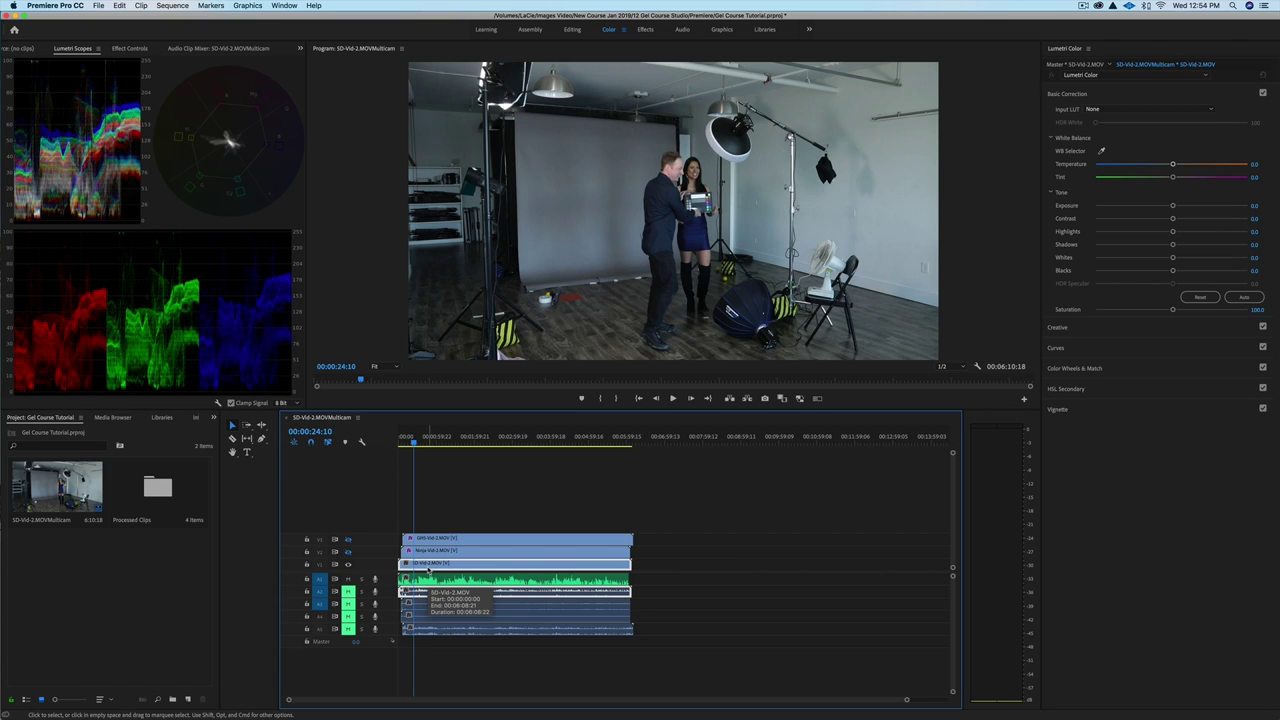
pyautogui.click(1102, 150)
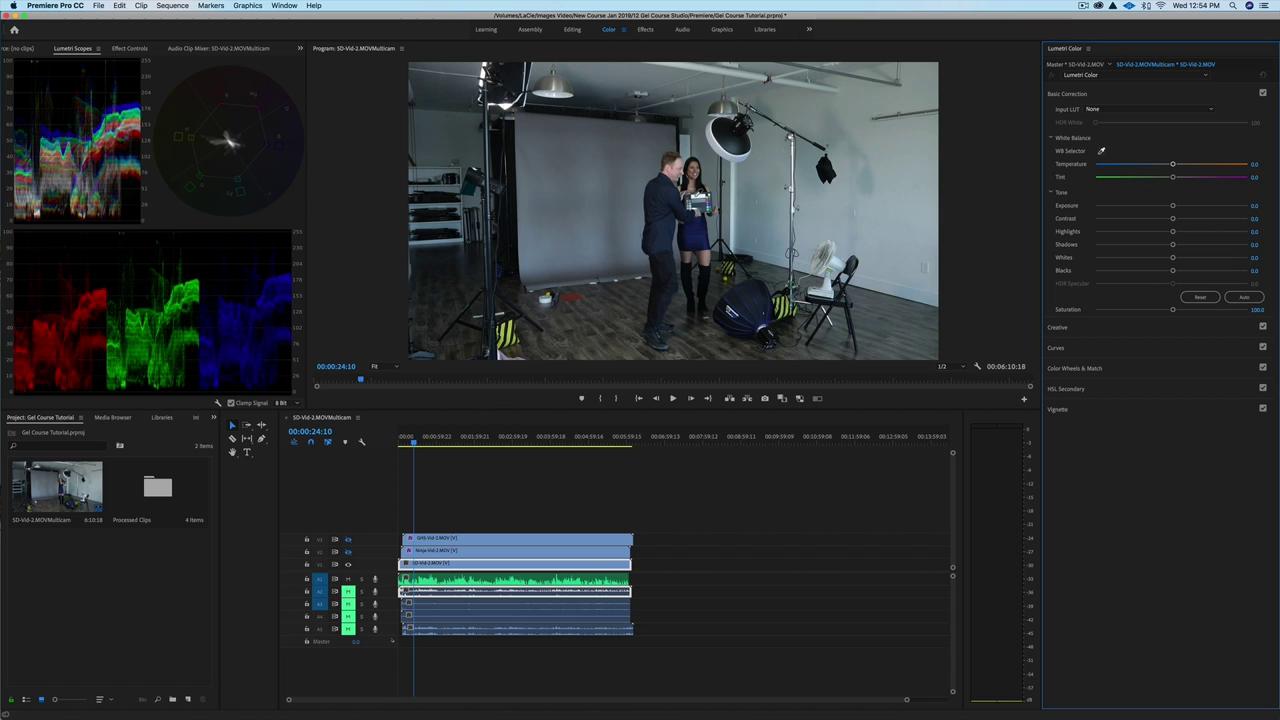
pyautogui.click(696, 204)
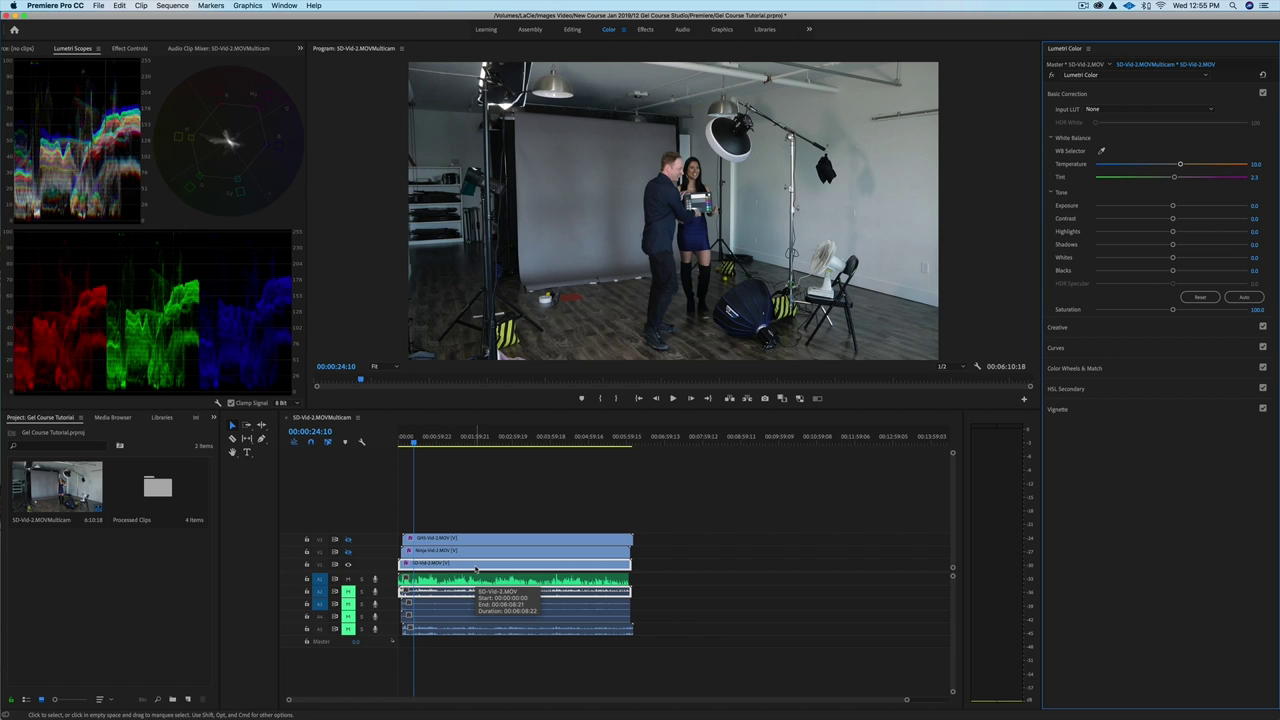
pyautogui.click(349, 553)
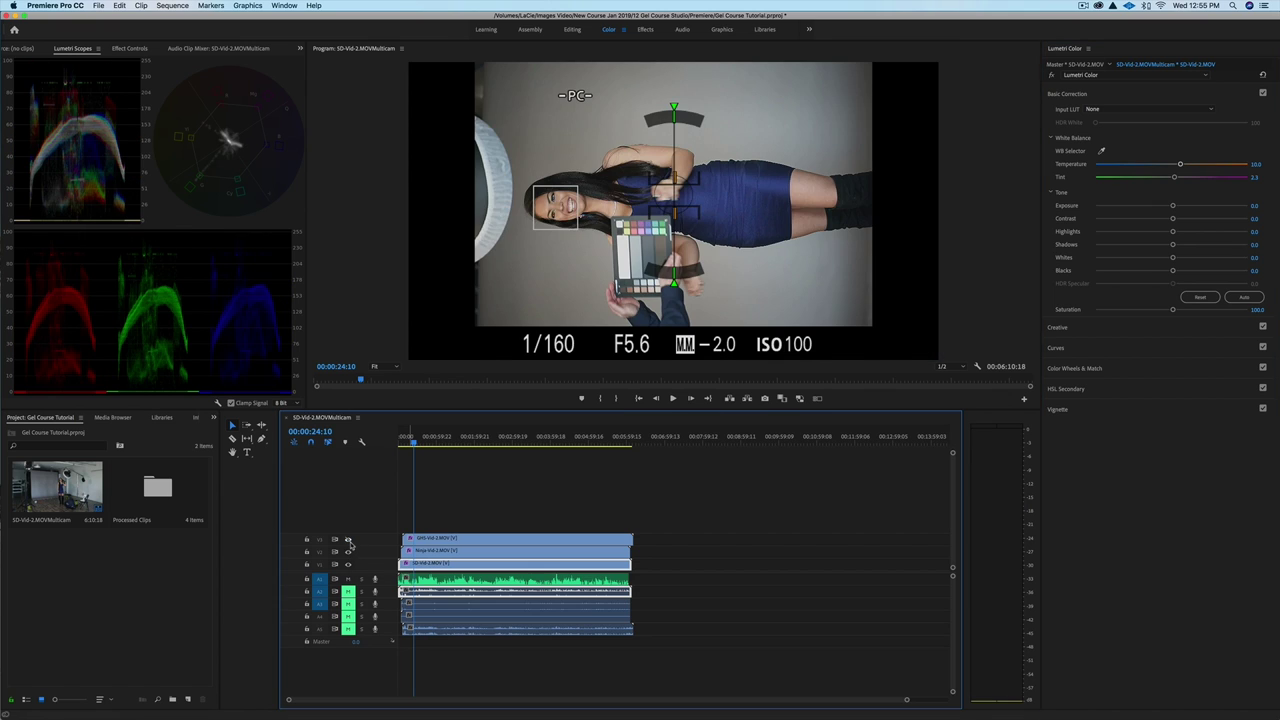
pyautogui.click(348, 541)
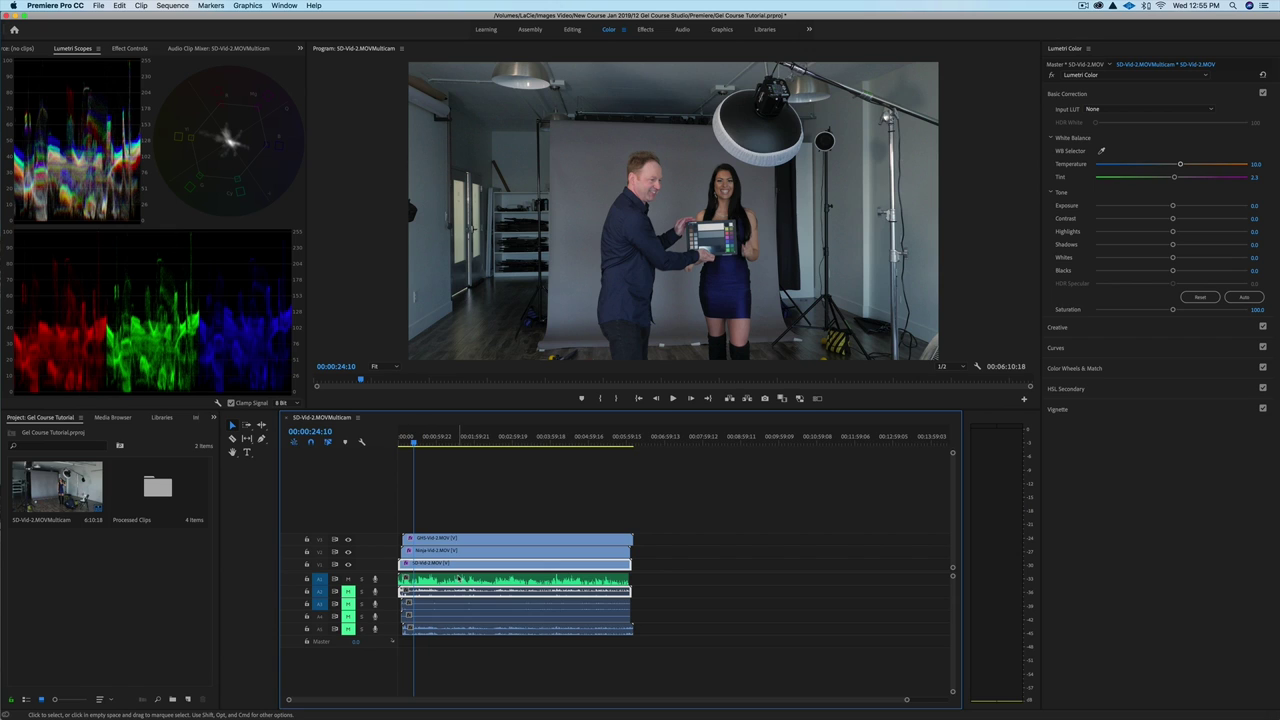
# Send the A1 Audio-2 clip to Adobe Audition with Edit Clip In Adobe Audition.
pyautogui.click(458, 578)
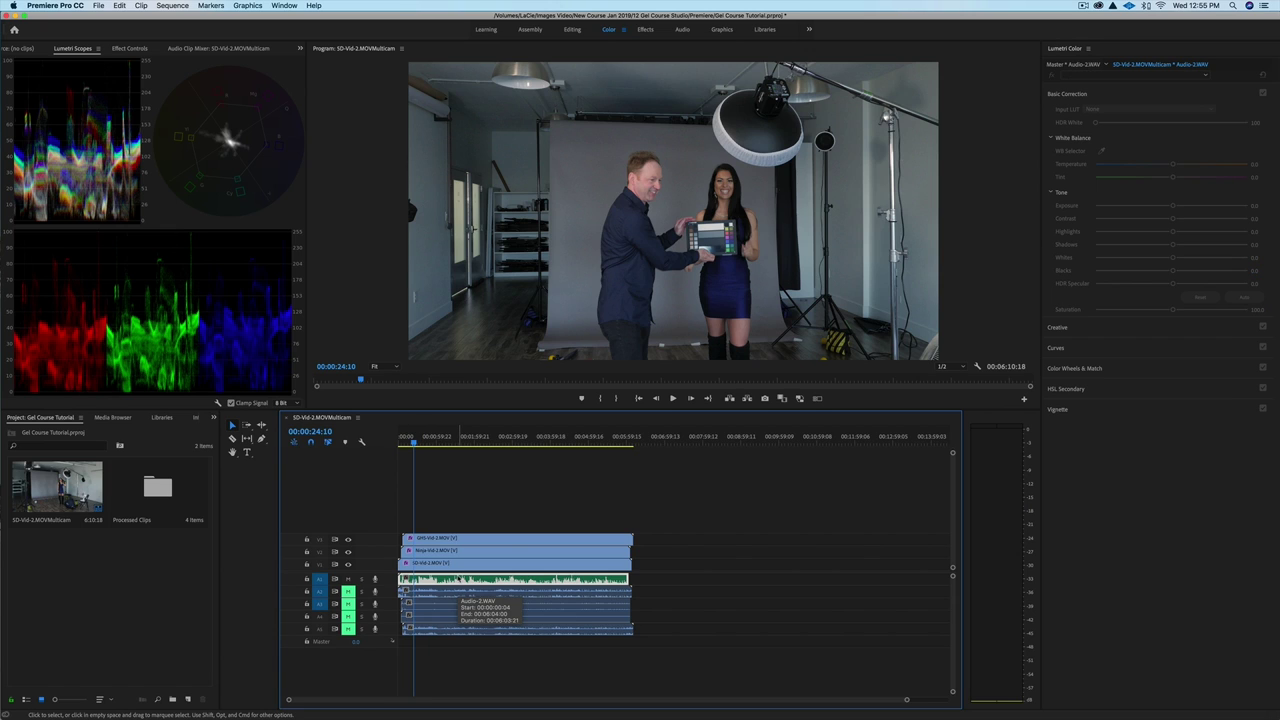
pyautogui.rightClick(457, 592)
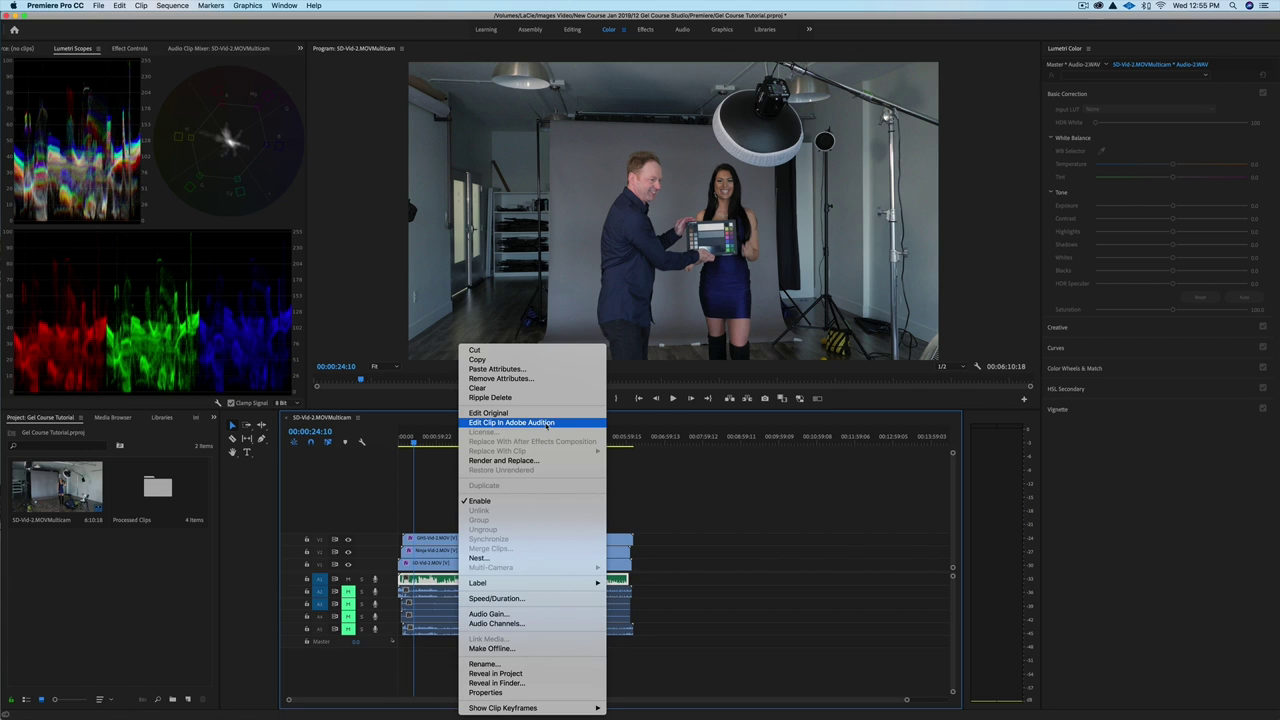
pyautogui.click(545, 423)
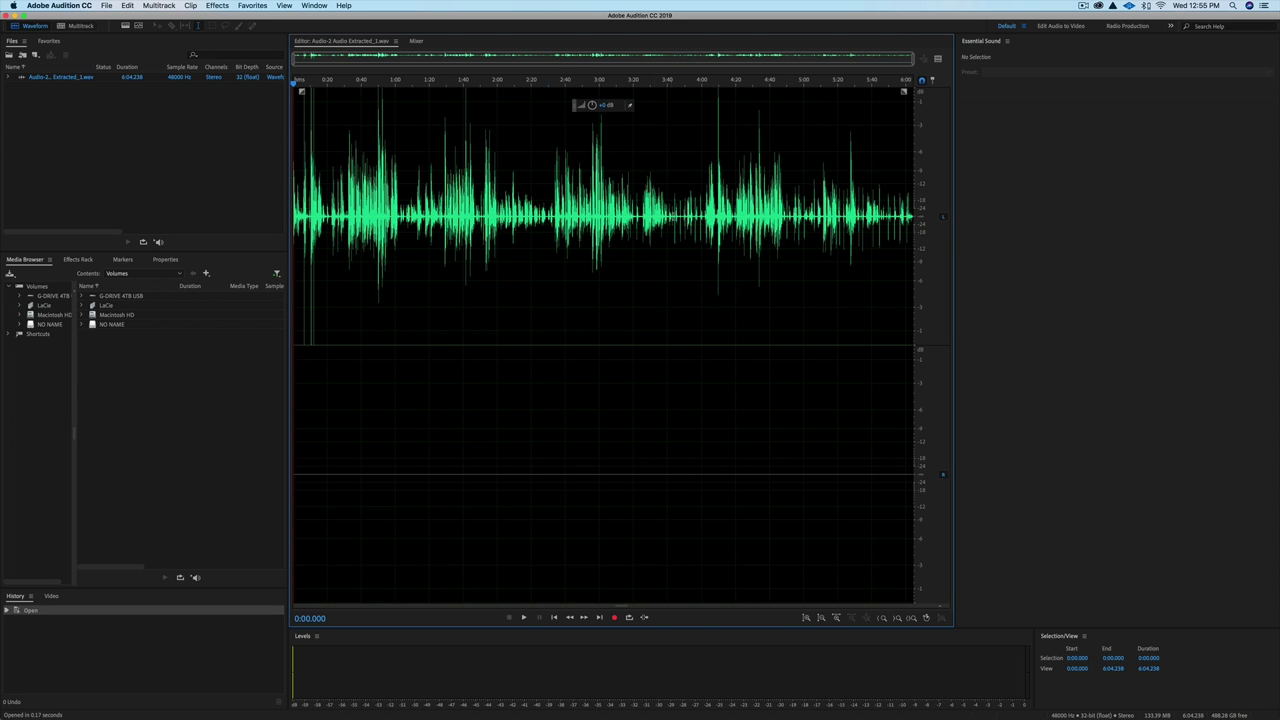
# Place the playhead at 3:56.461 and zoom the waveform in twice around it.
pyautogui.click(695, 300)
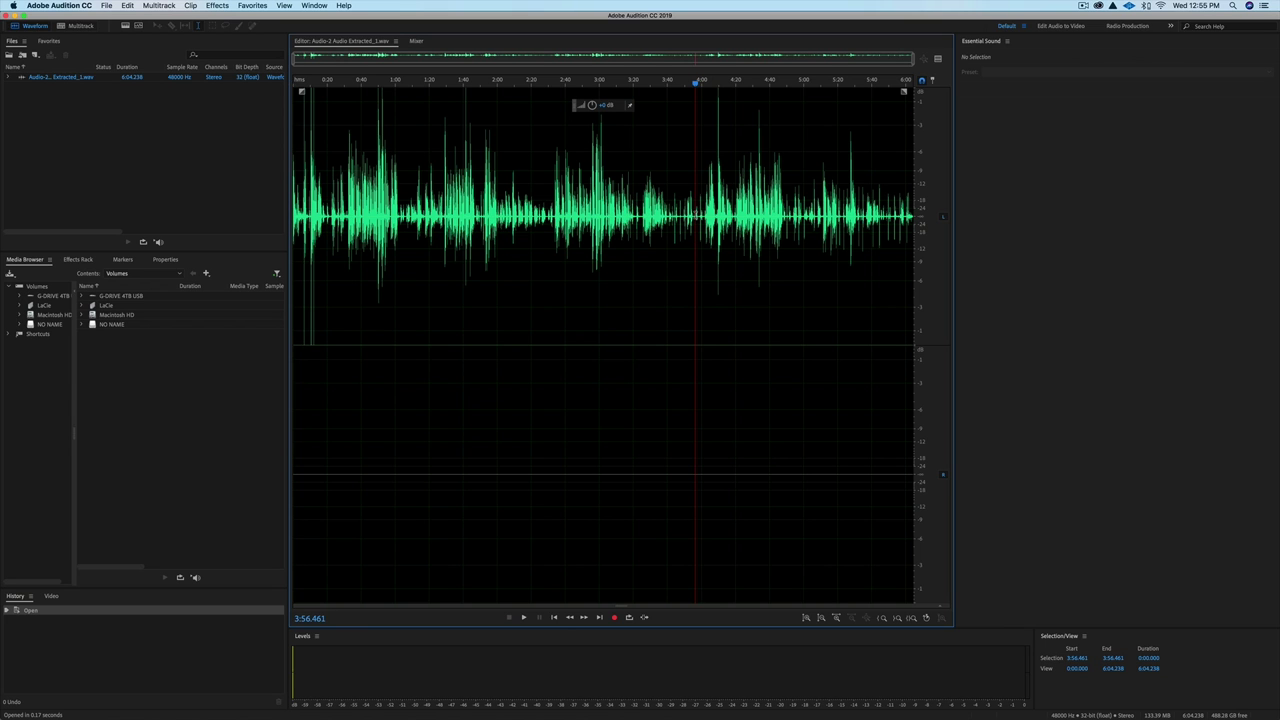
pyautogui.press('=')
pyautogui.press('=')
pyautogui.press('=')
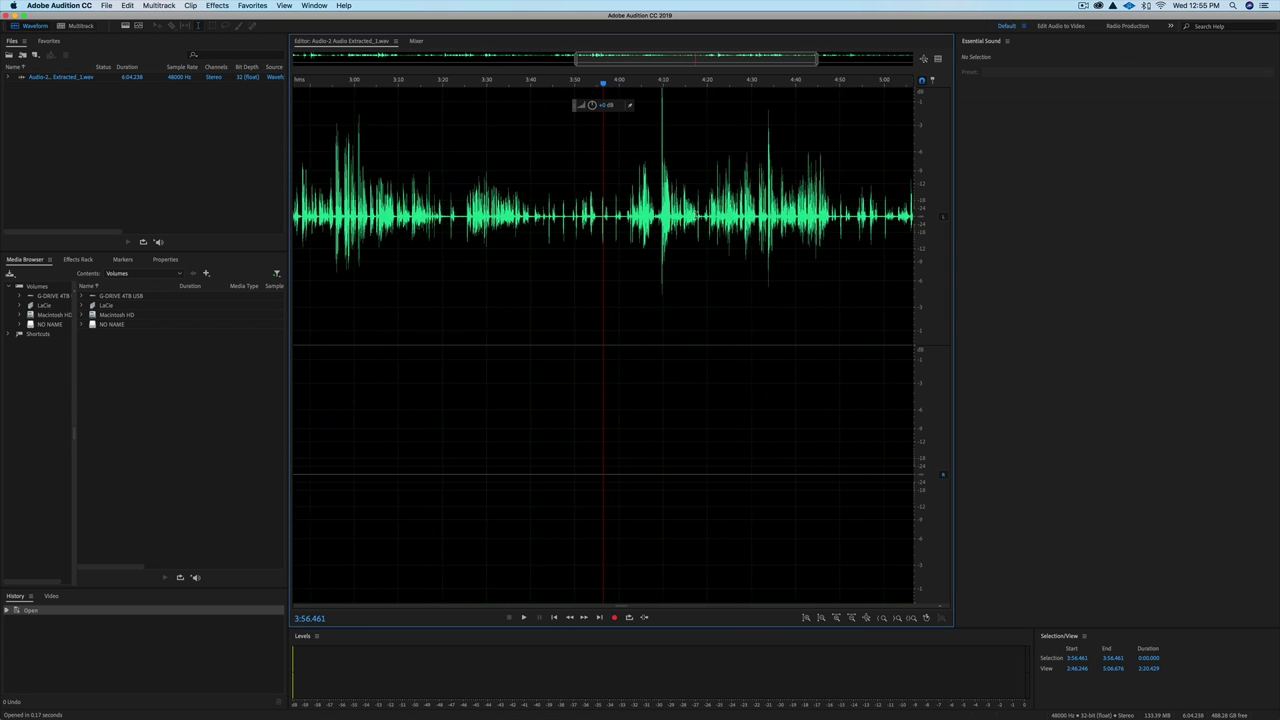
pyautogui.press('=')
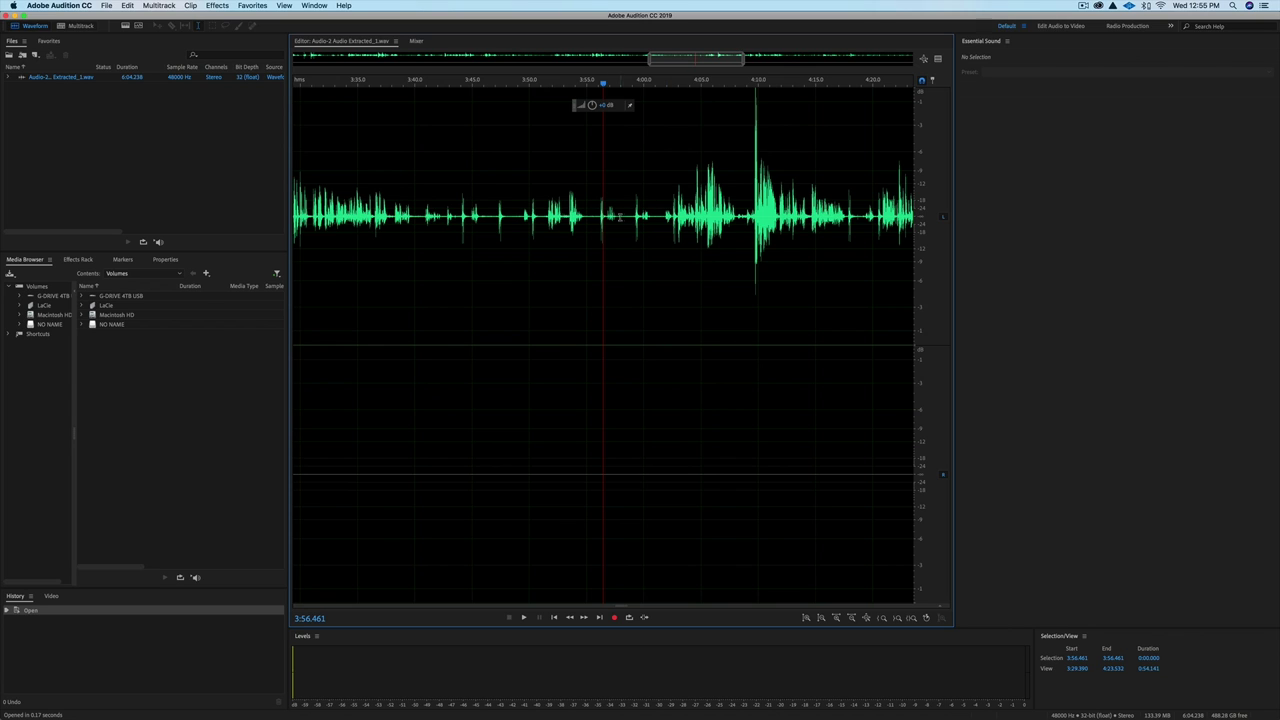
# Apply Noise Reduction to the entire file using a noise print captured from a quiet stretch near 3:58.
pyautogui.moveTo(620, 216); pyautogui.dragTo(631, 220)
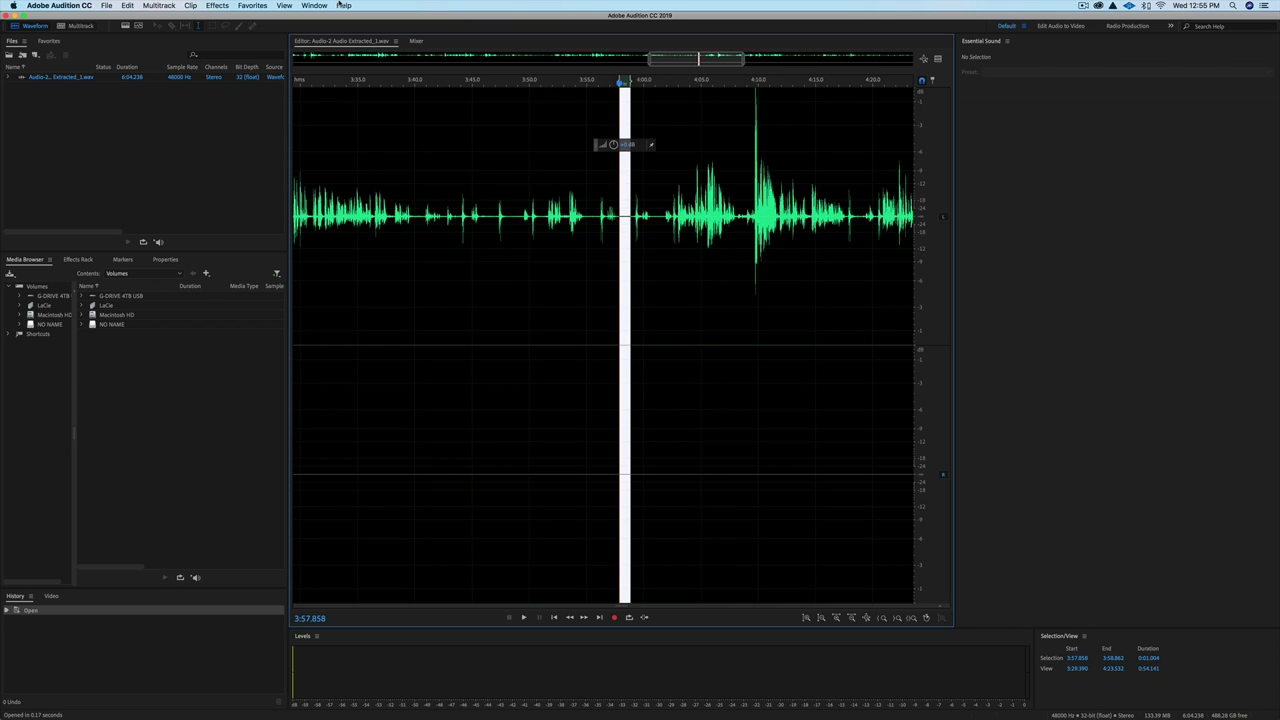
pyautogui.click(218, 6)
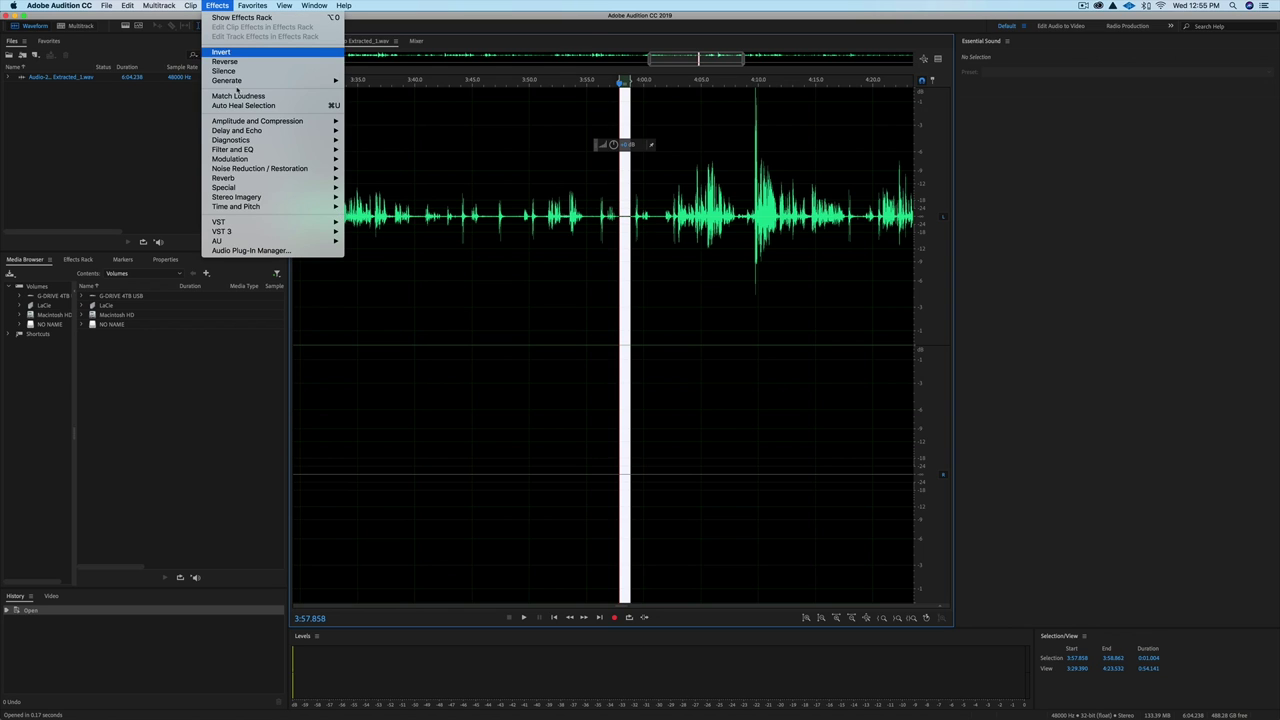
pyautogui.moveTo(249, 169)
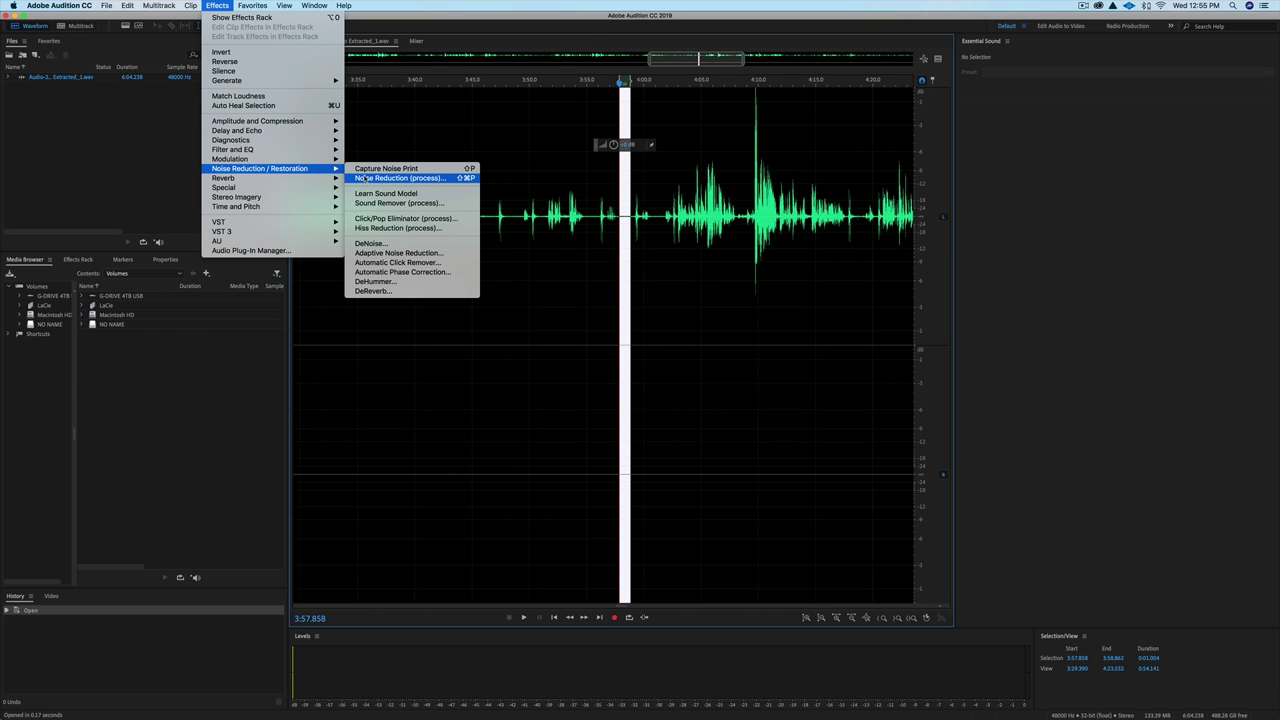
pyautogui.click(367, 178)
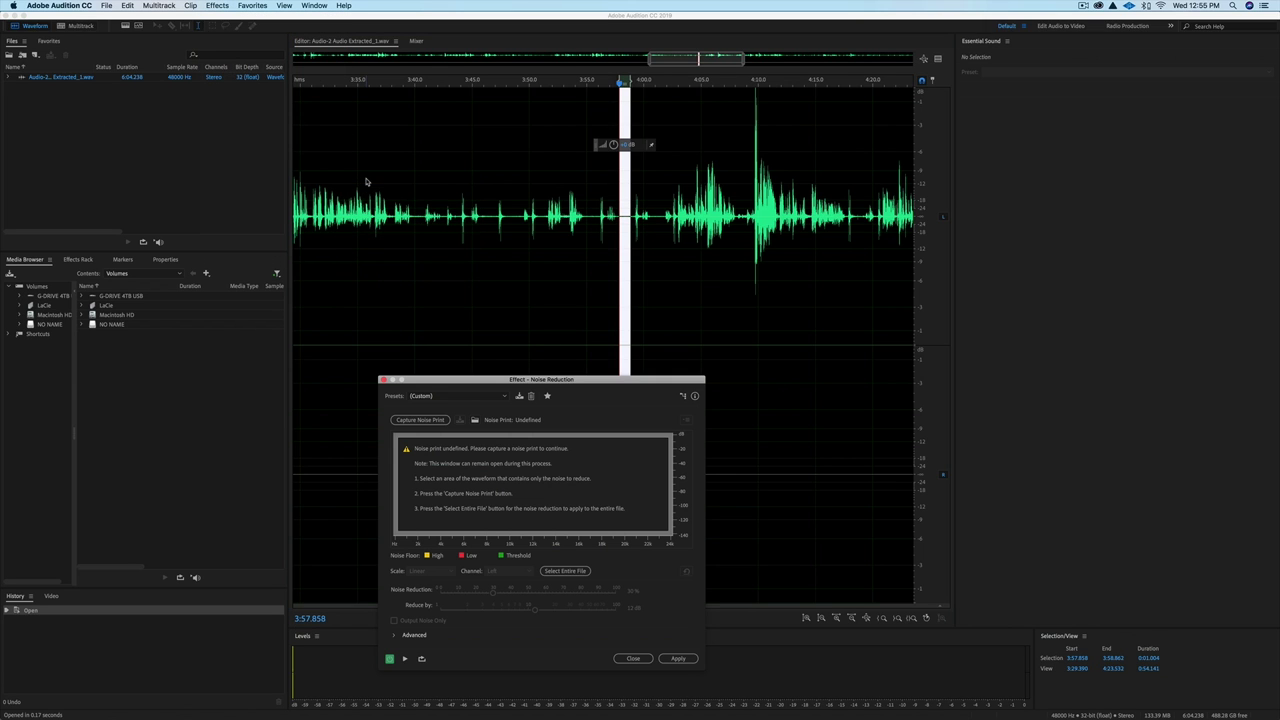
pyautogui.click(409, 421)
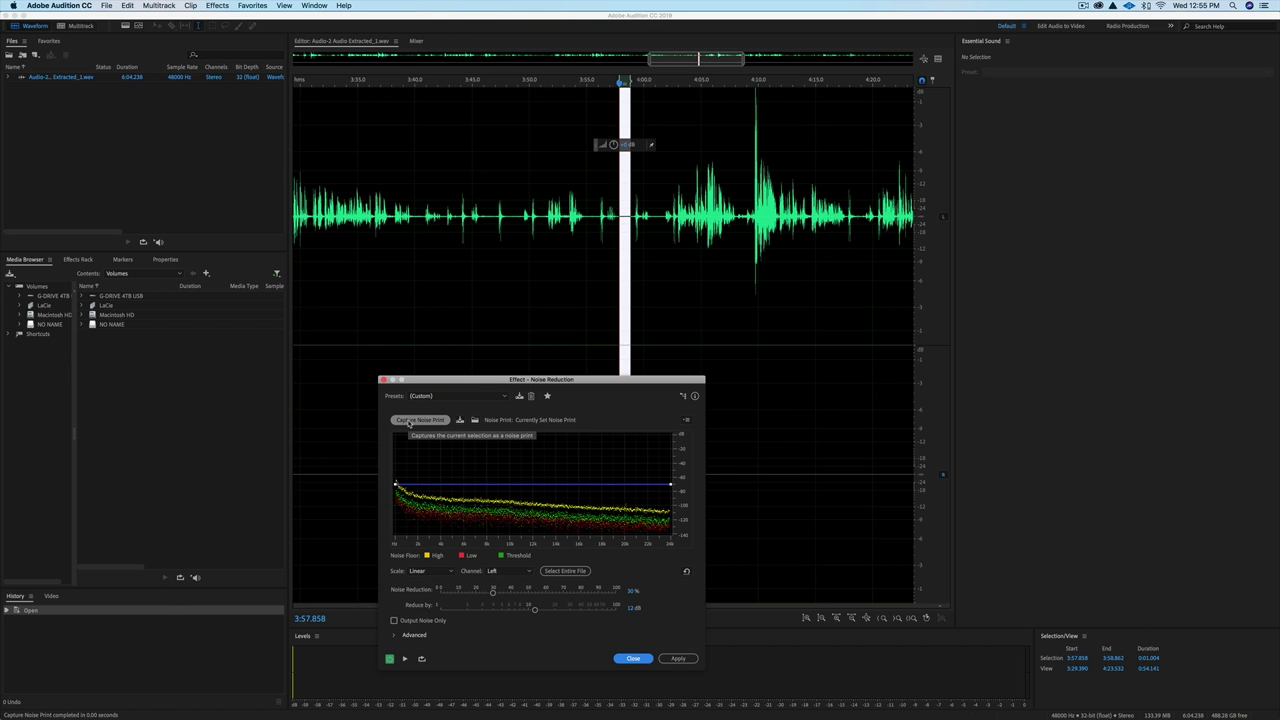
pyautogui.press('super+a')
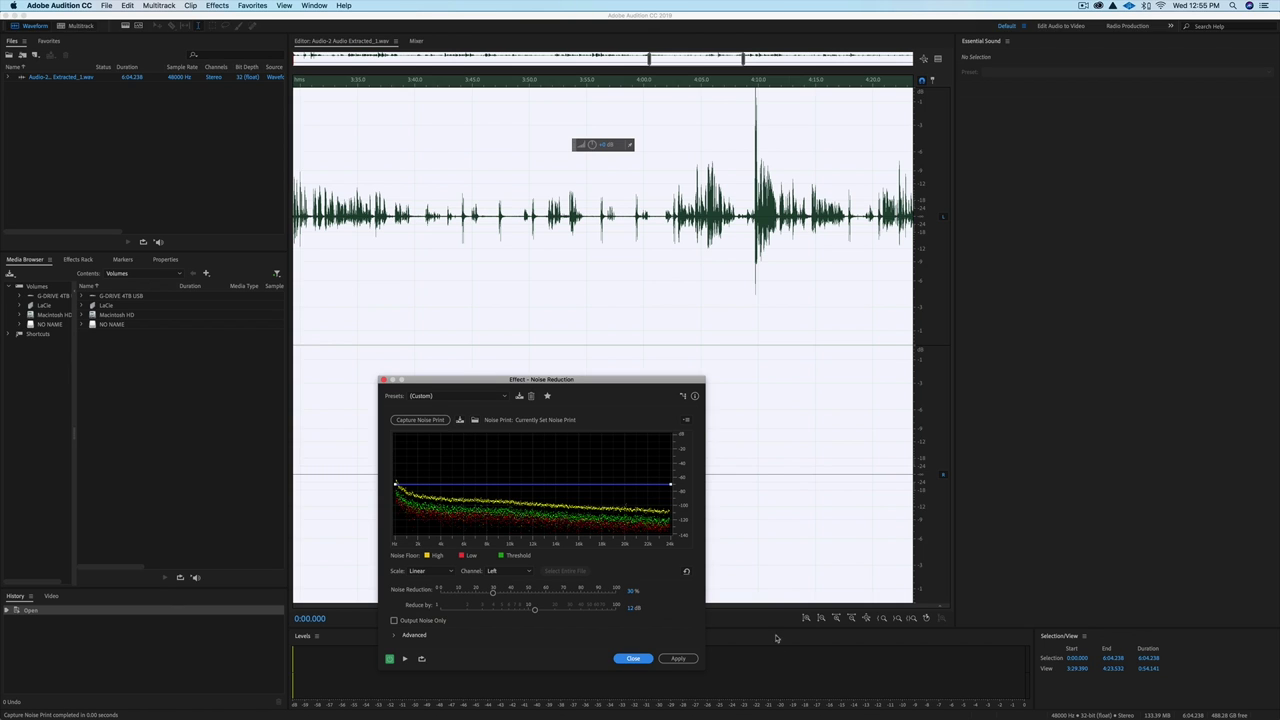
pyautogui.click(679, 659)
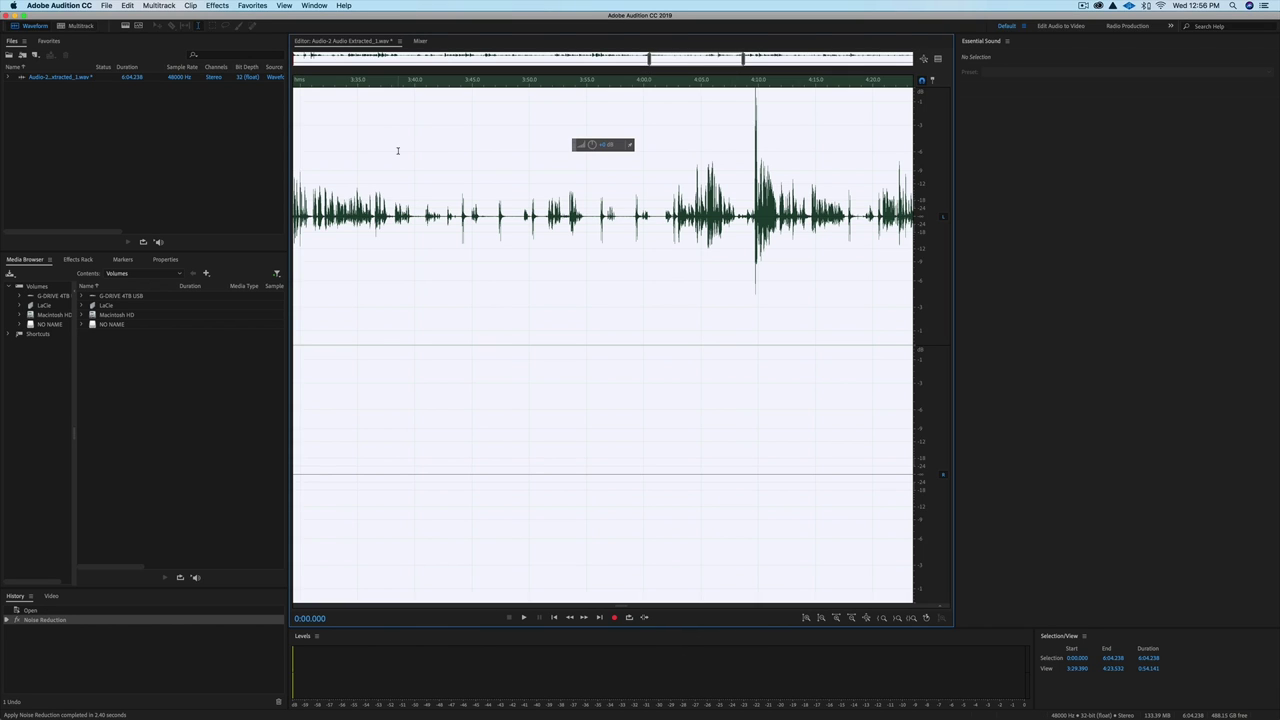
# Apply the Multiband Compressor with its Broadcast preset to the whole file, then select a quiet stretch near 3:58.
pyautogui.click(218, 6)
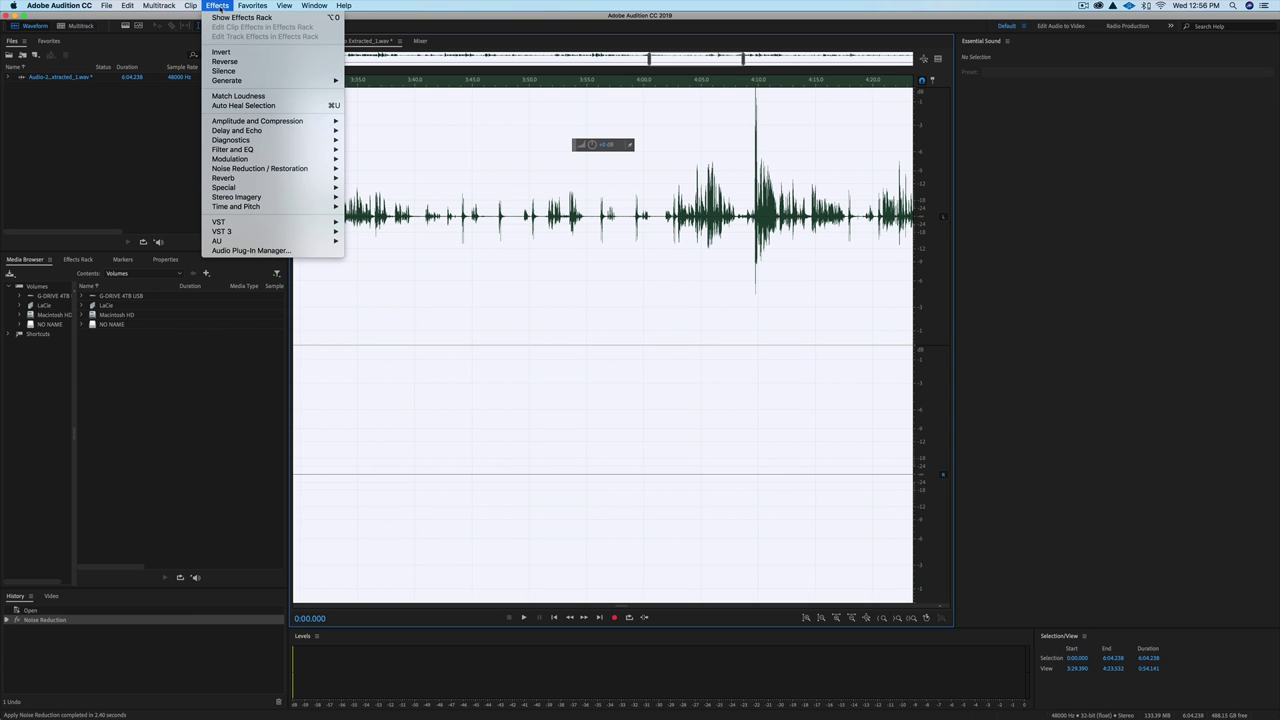
pyautogui.moveTo(255, 123)
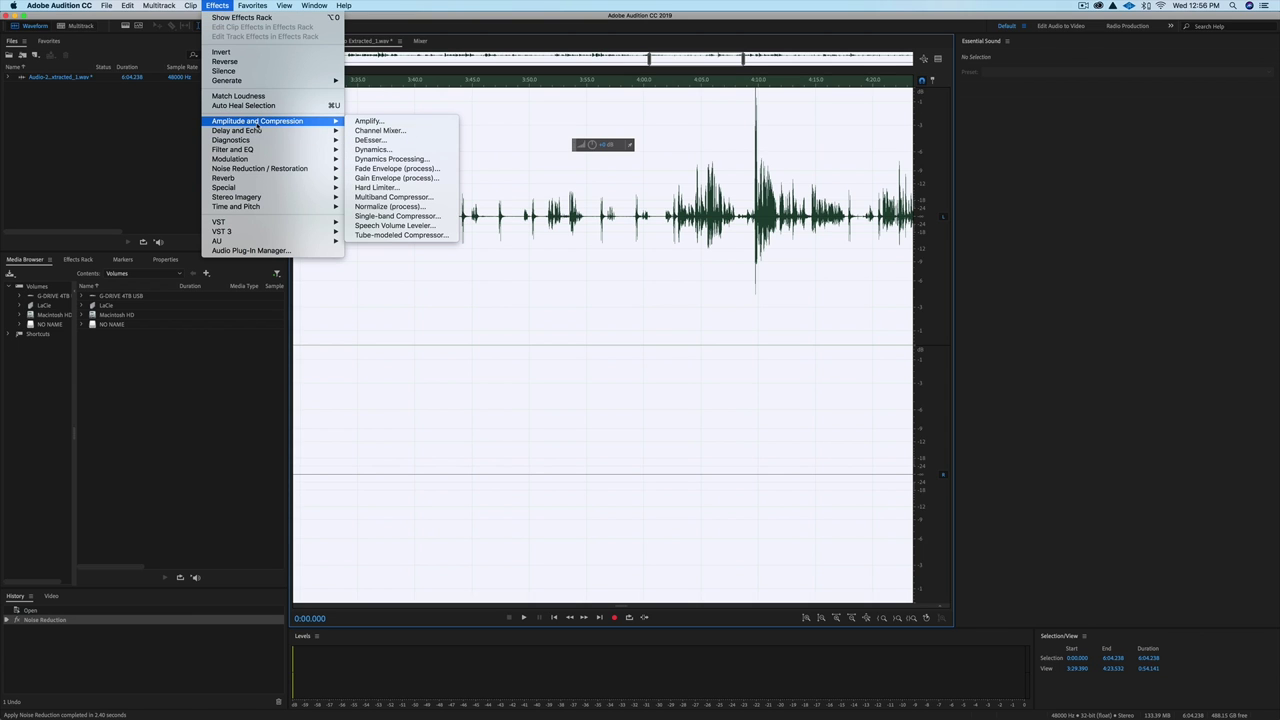
pyautogui.click(393, 197)
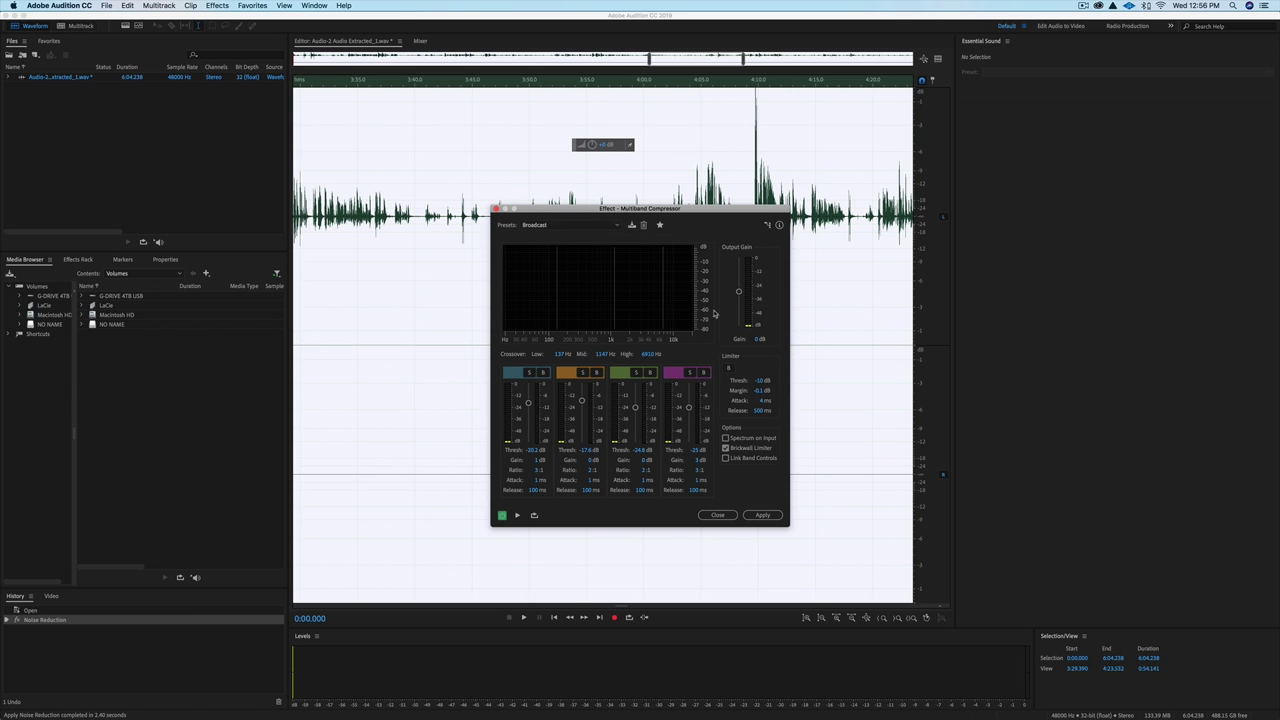
pyautogui.click(762, 514)
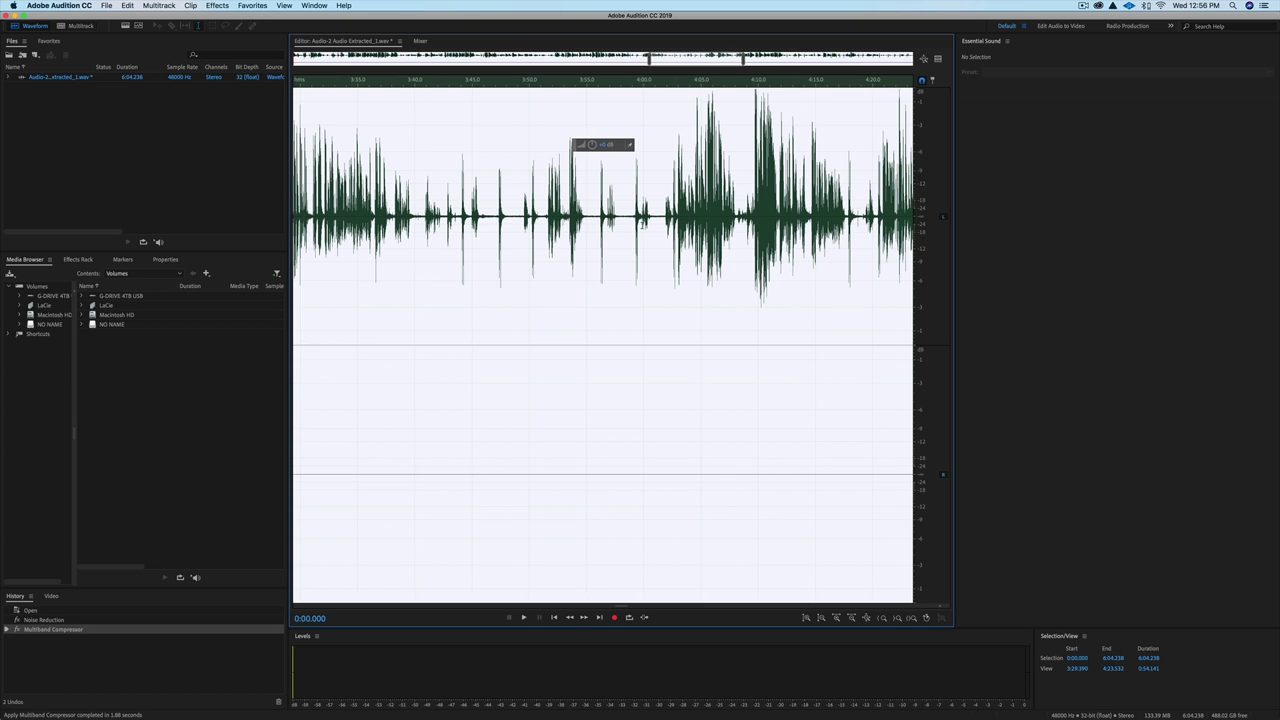
pyautogui.moveTo(620, 218); pyautogui.dragTo(630, 218)
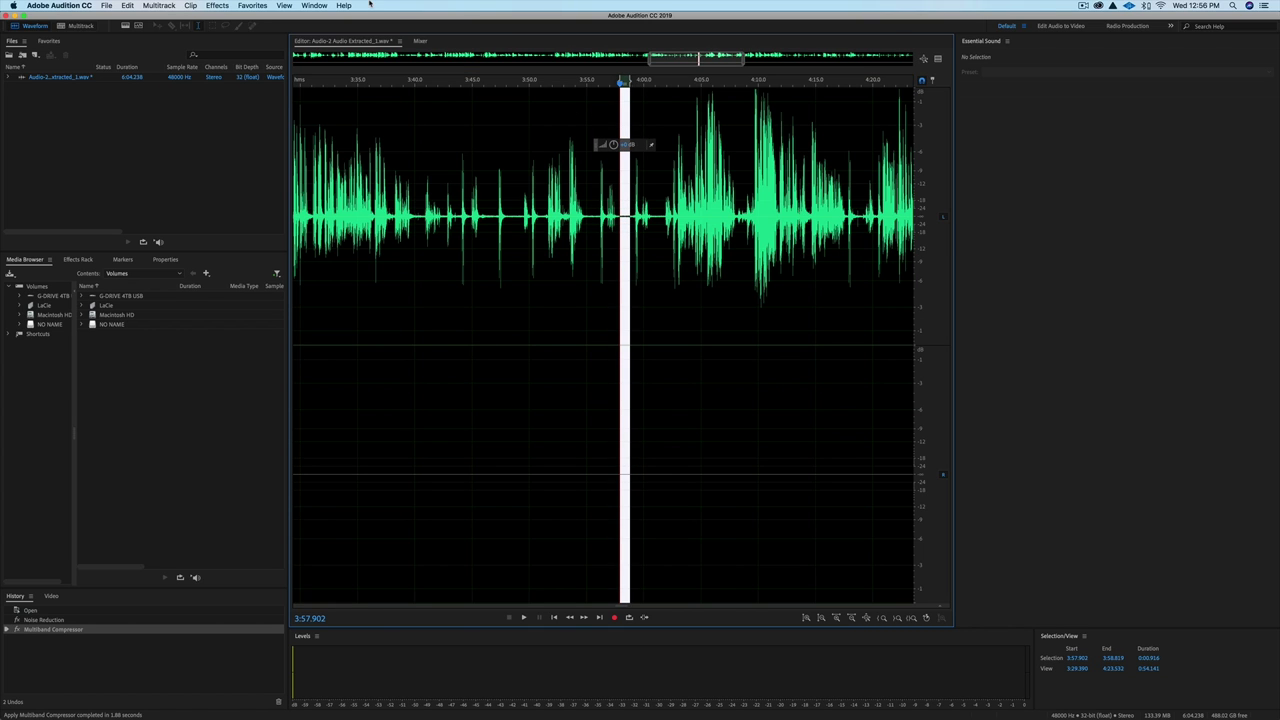
# Capture a new noise print, apply Noise Reduction to the entire file, and save it.
pyautogui.click(220, 6)
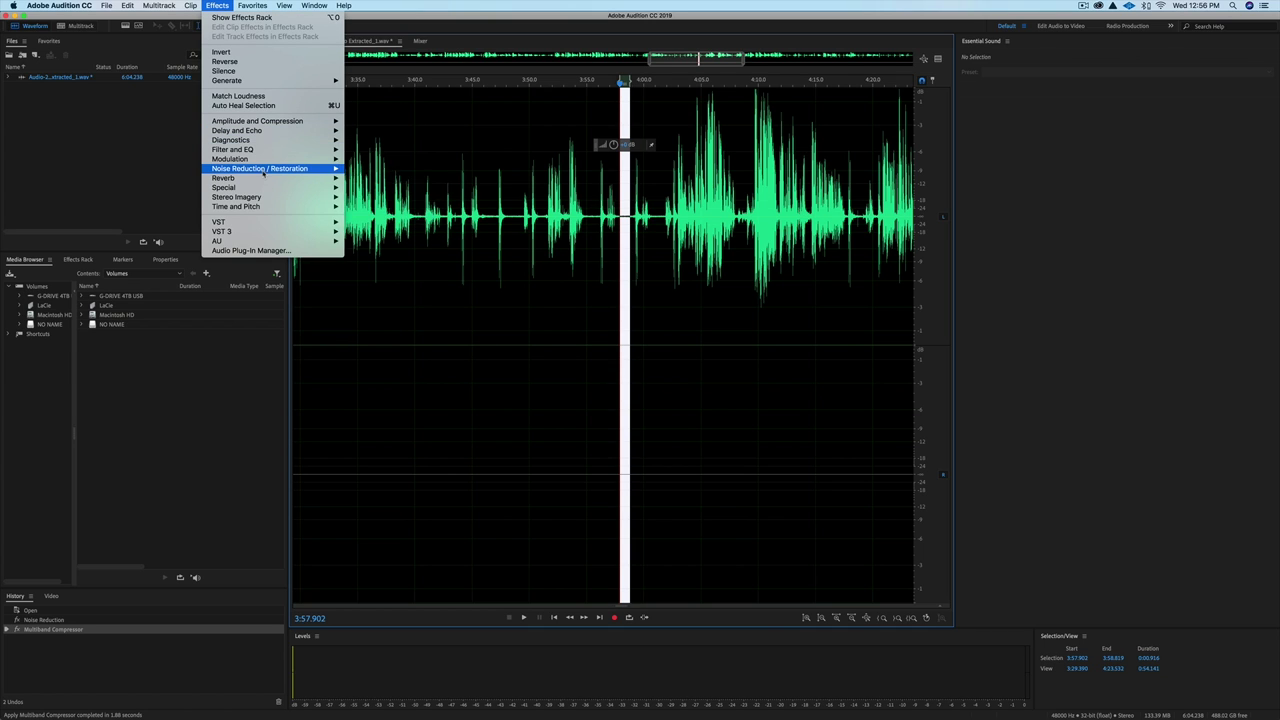
pyautogui.moveTo(263, 172)
pyautogui.click(500, 176)
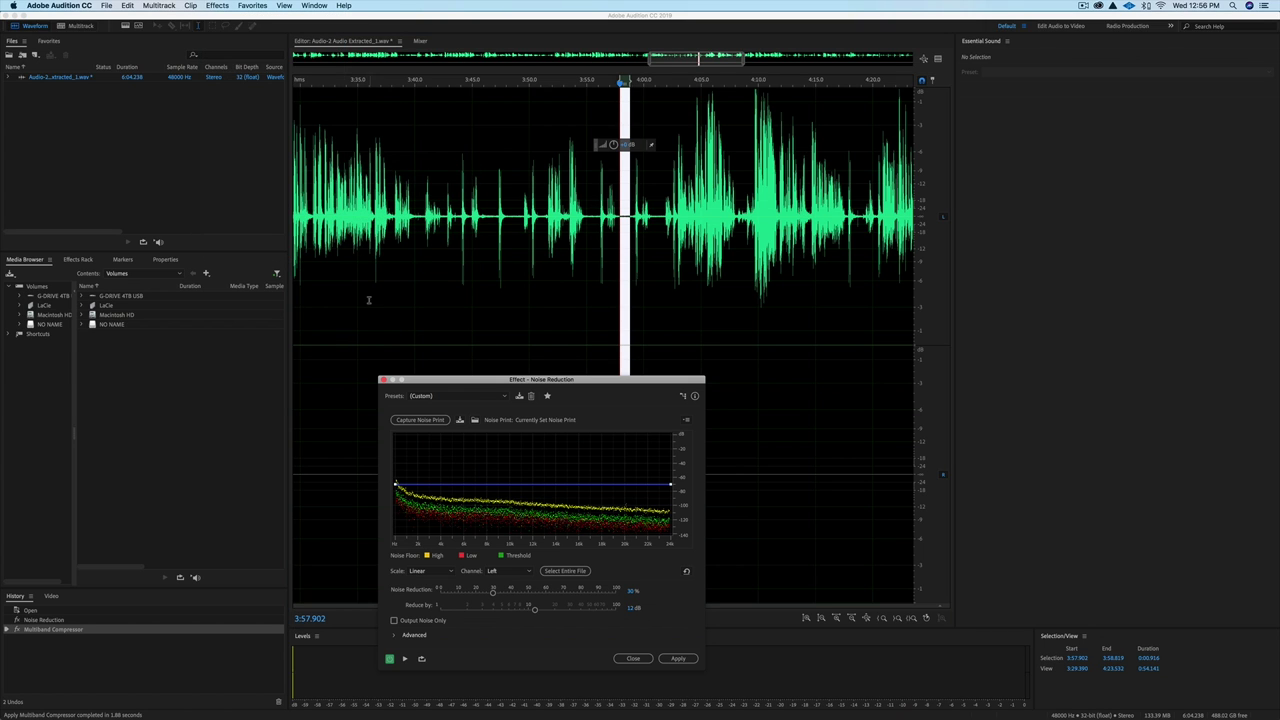
pyautogui.click(407, 420)
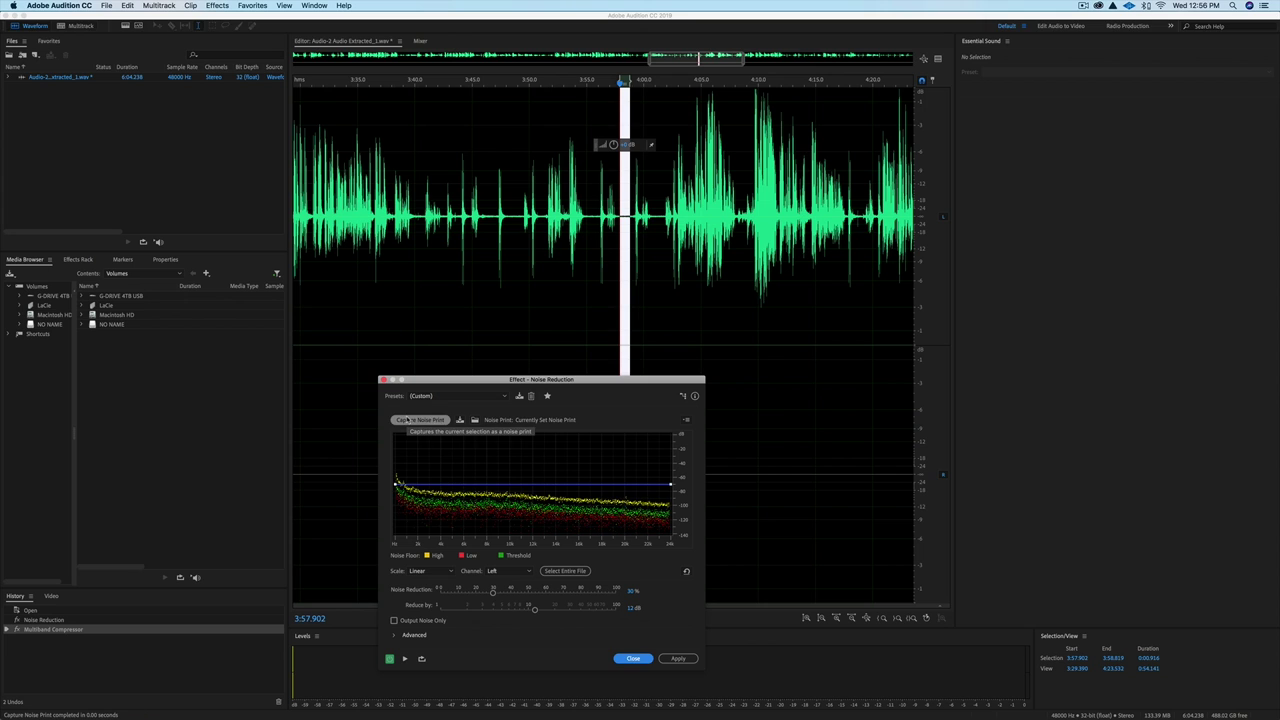
pyautogui.press('super+a')
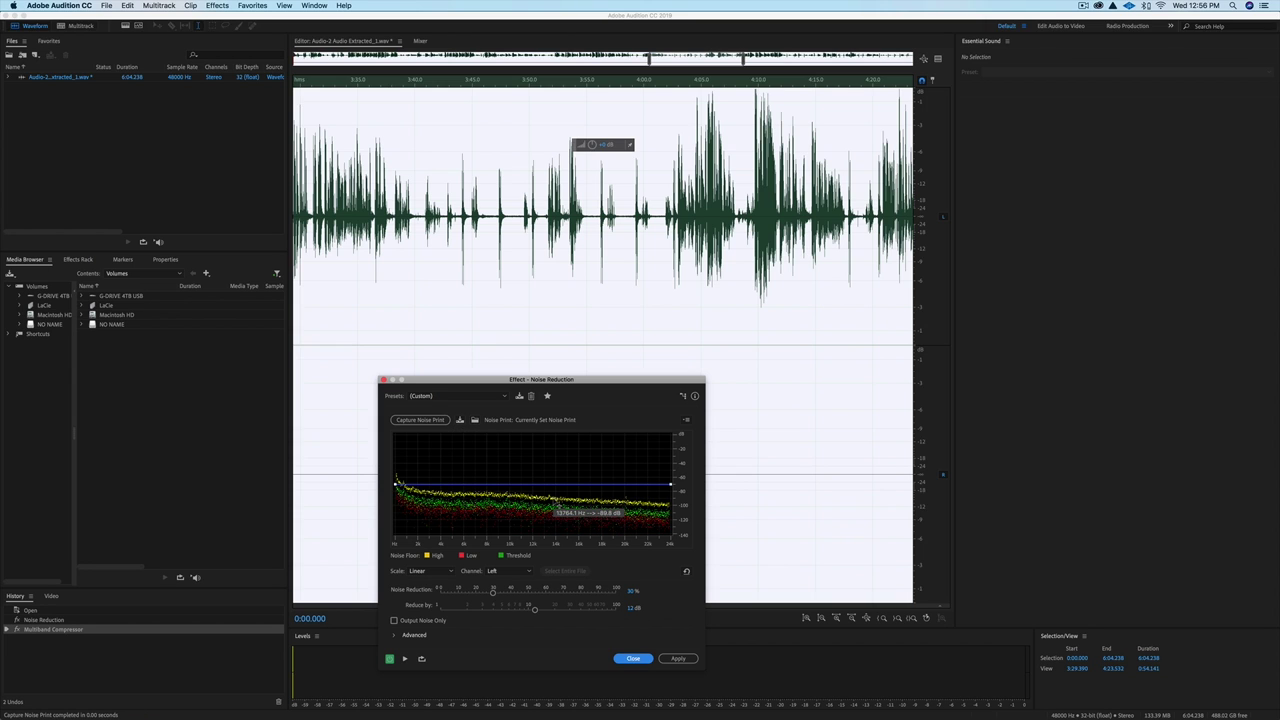
pyautogui.click(677, 658)
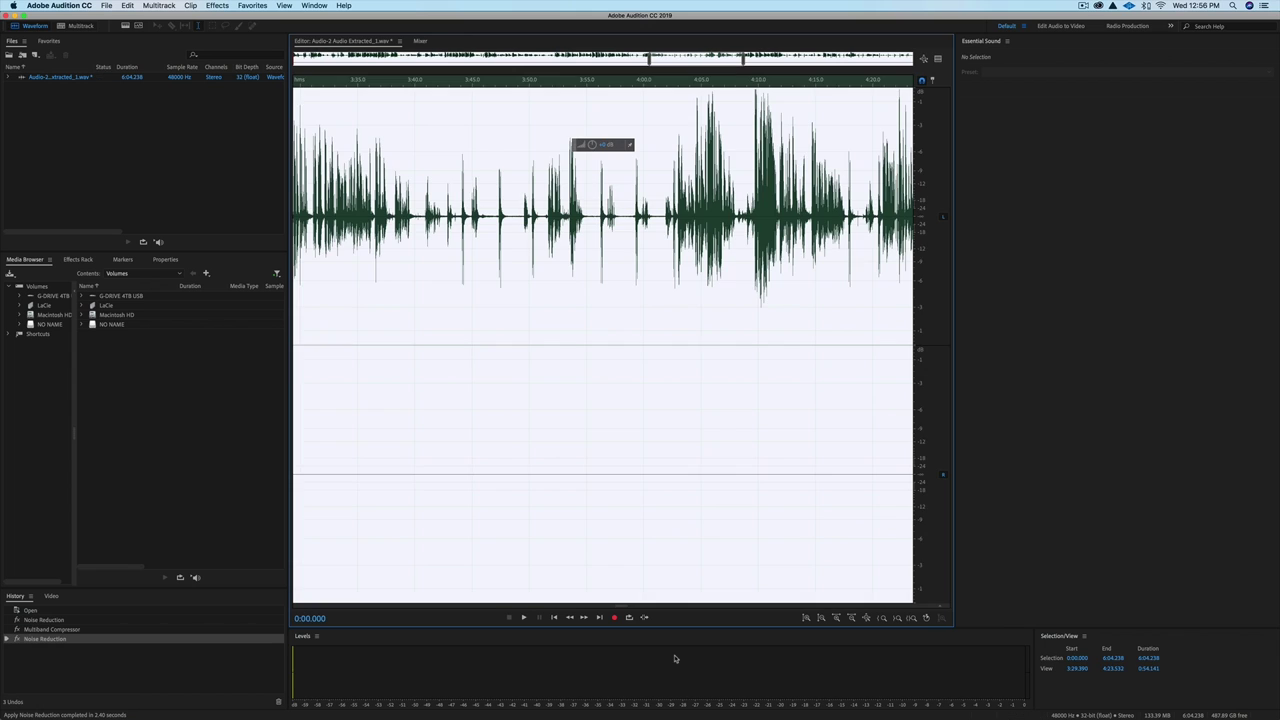
pyautogui.click(106, 5)
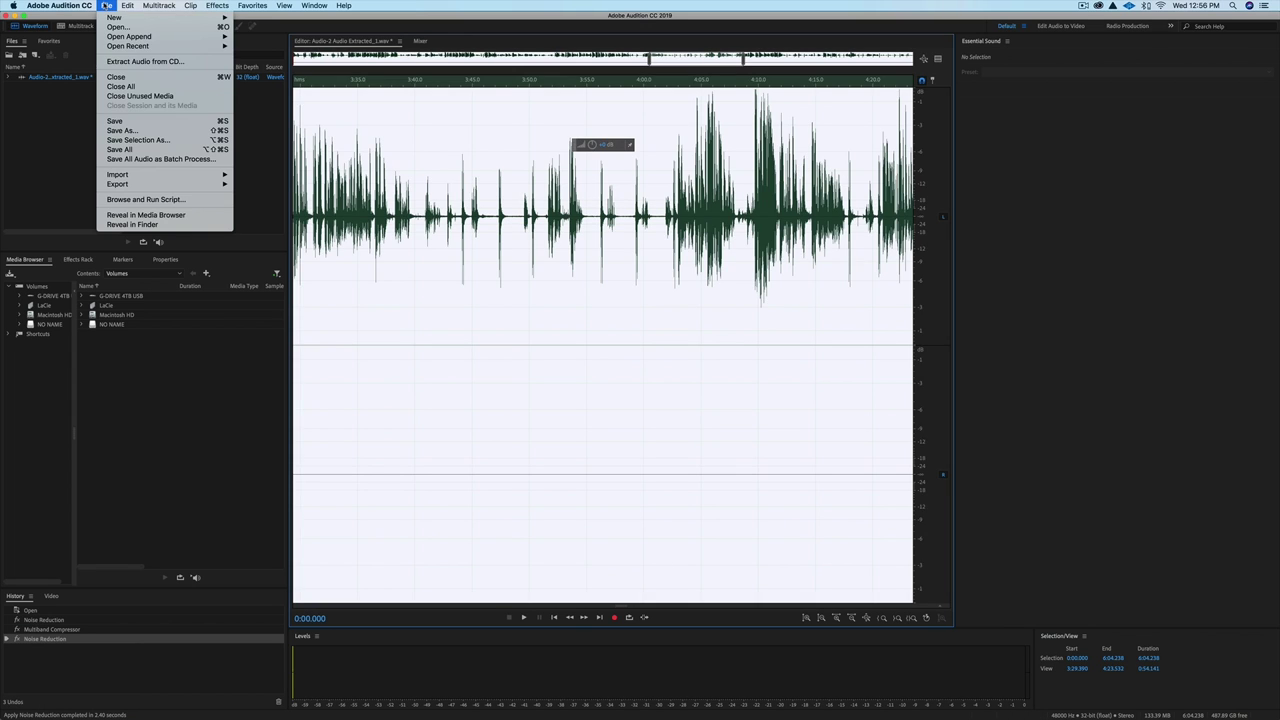
pyautogui.click(114, 121)
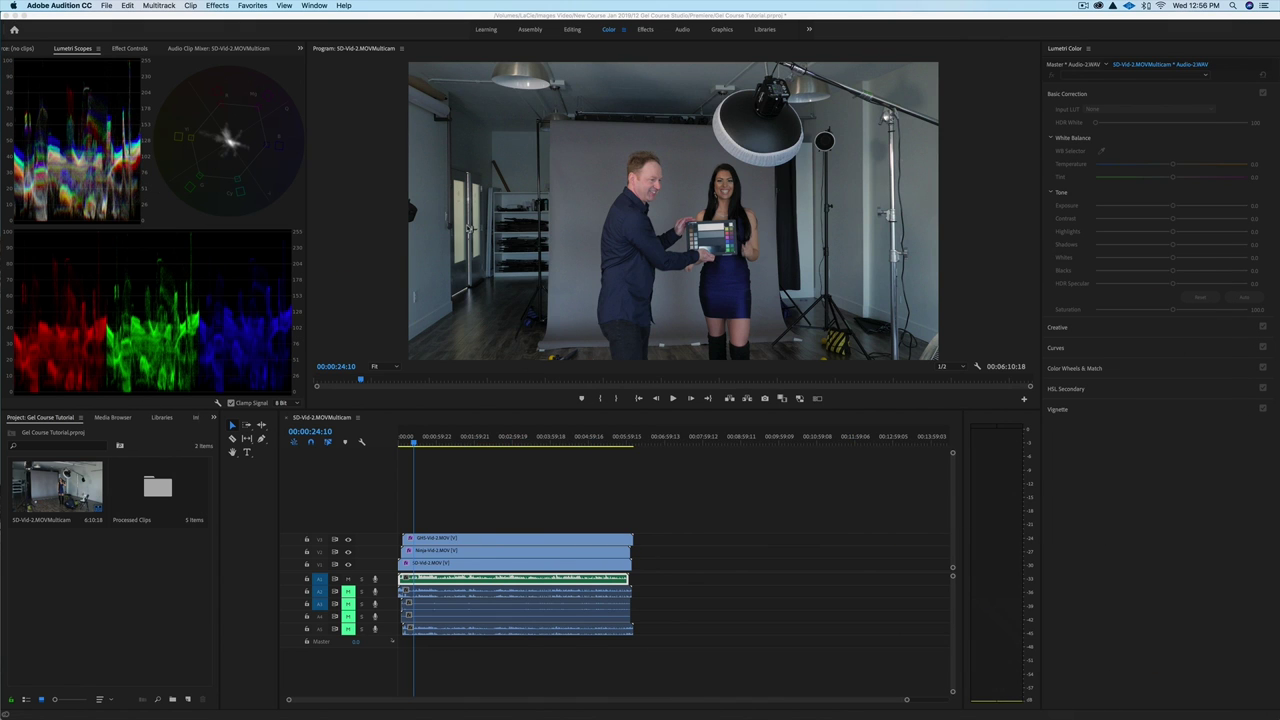
# Return to the Premiere Pro timeline, where A1 now holds the cleaned Audio-2 Audio Extracted_1.wav clip.
pyautogui.click(654, 581)
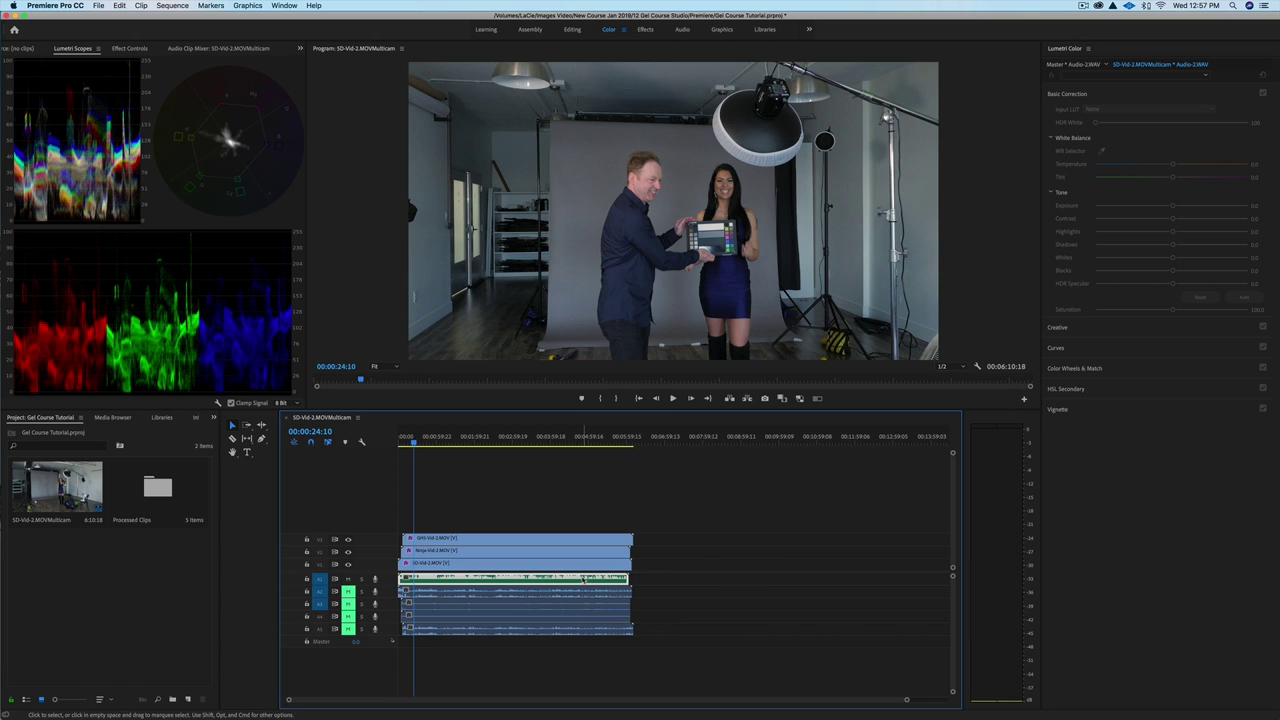
# In the A1 clip's Audio Channels, set the second channel to use L instead of R.
pyautogui.rightClick(583, 579)
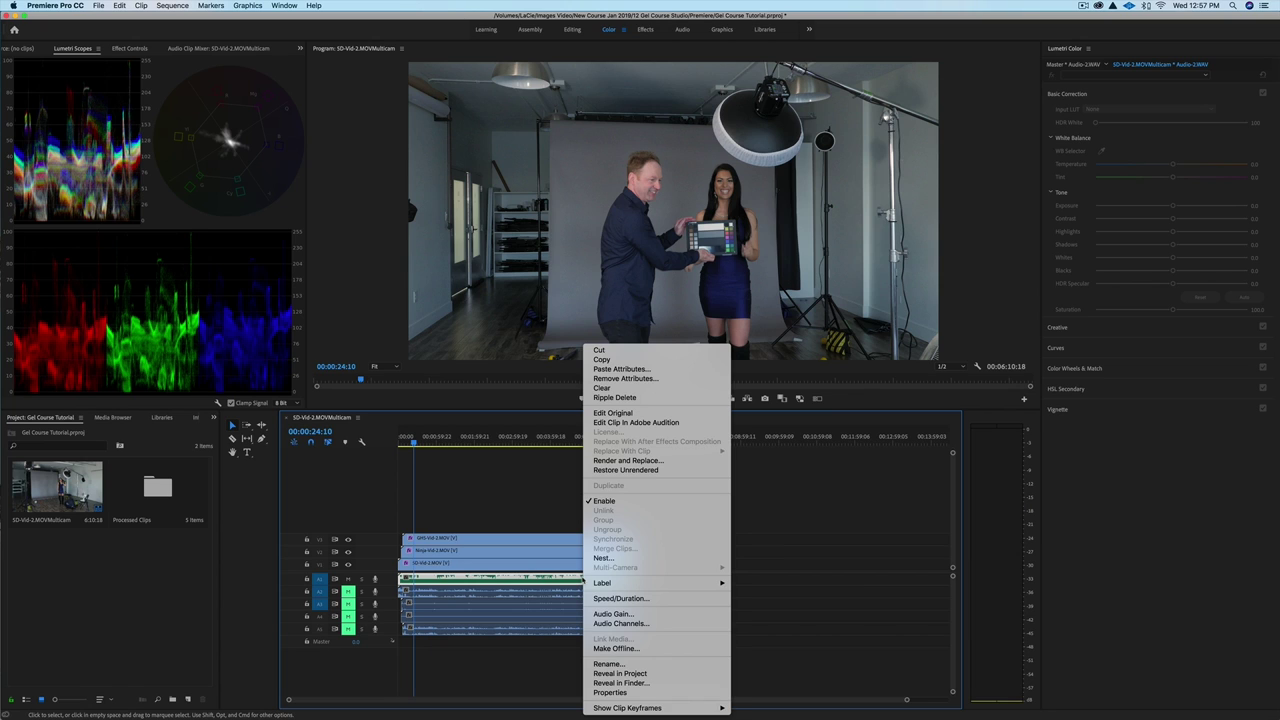
pyautogui.click(607, 624)
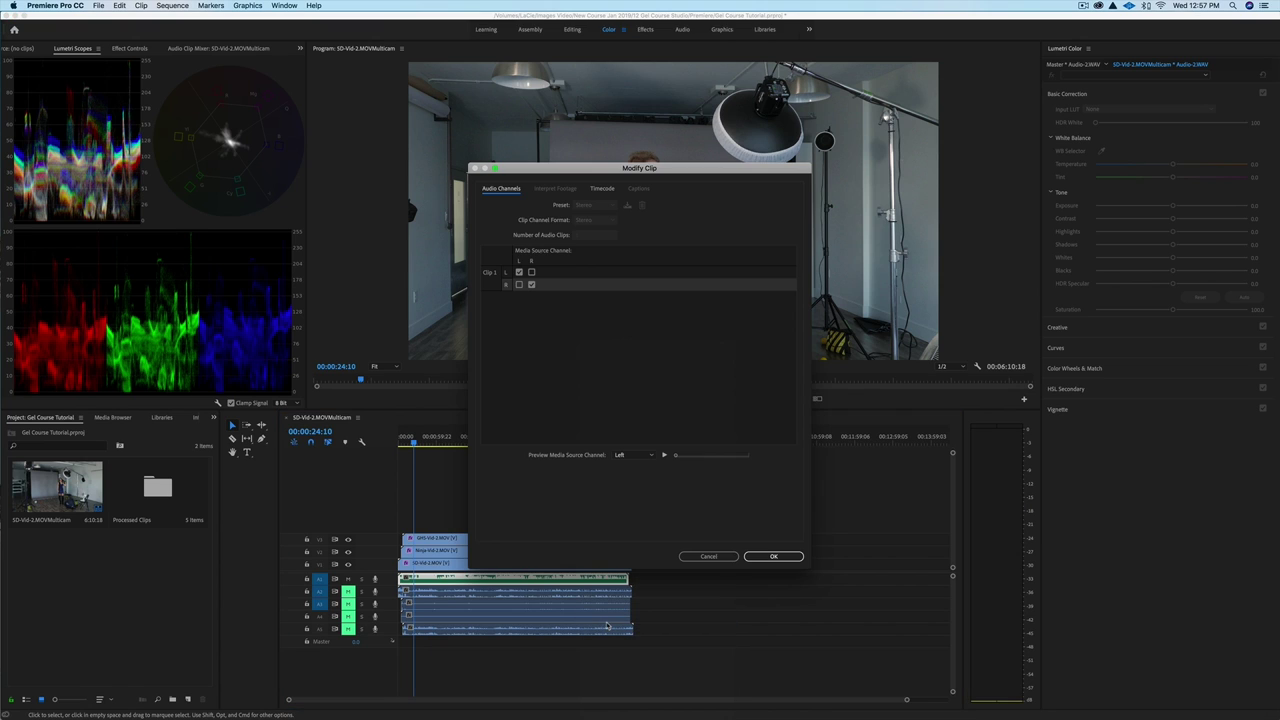
pyautogui.click(531, 285)
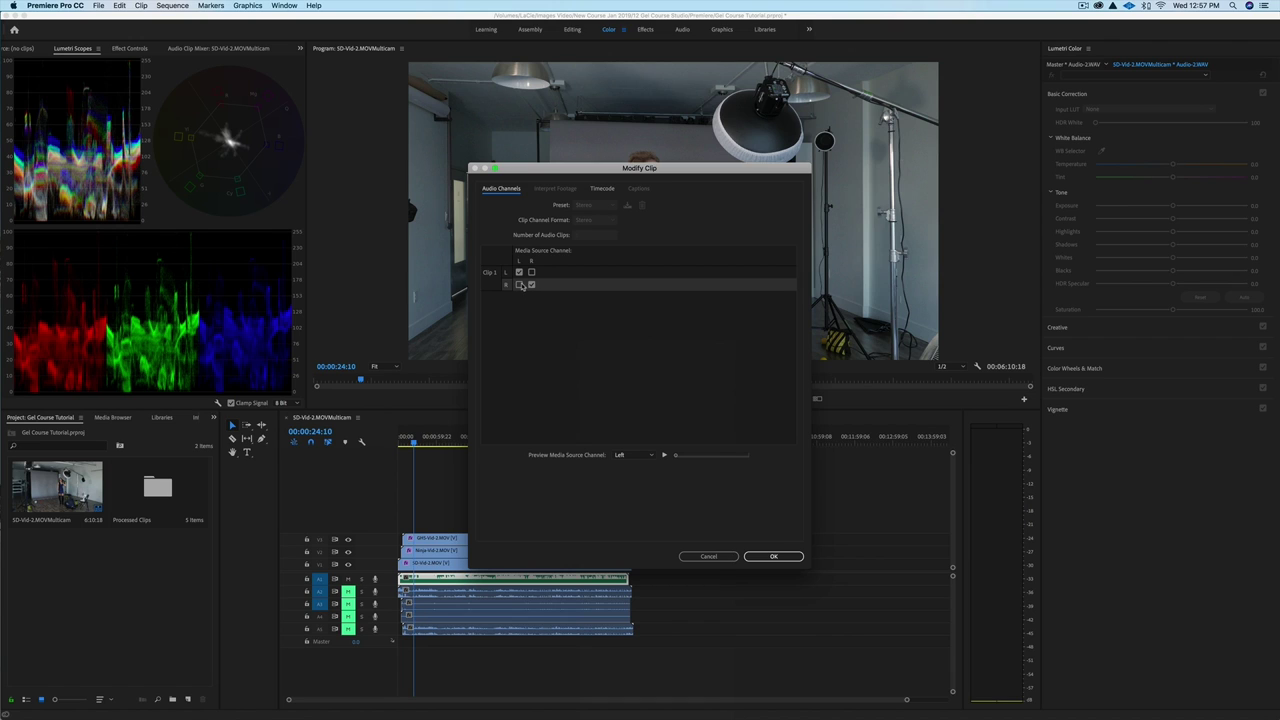
pyautogui.click(519, 285)
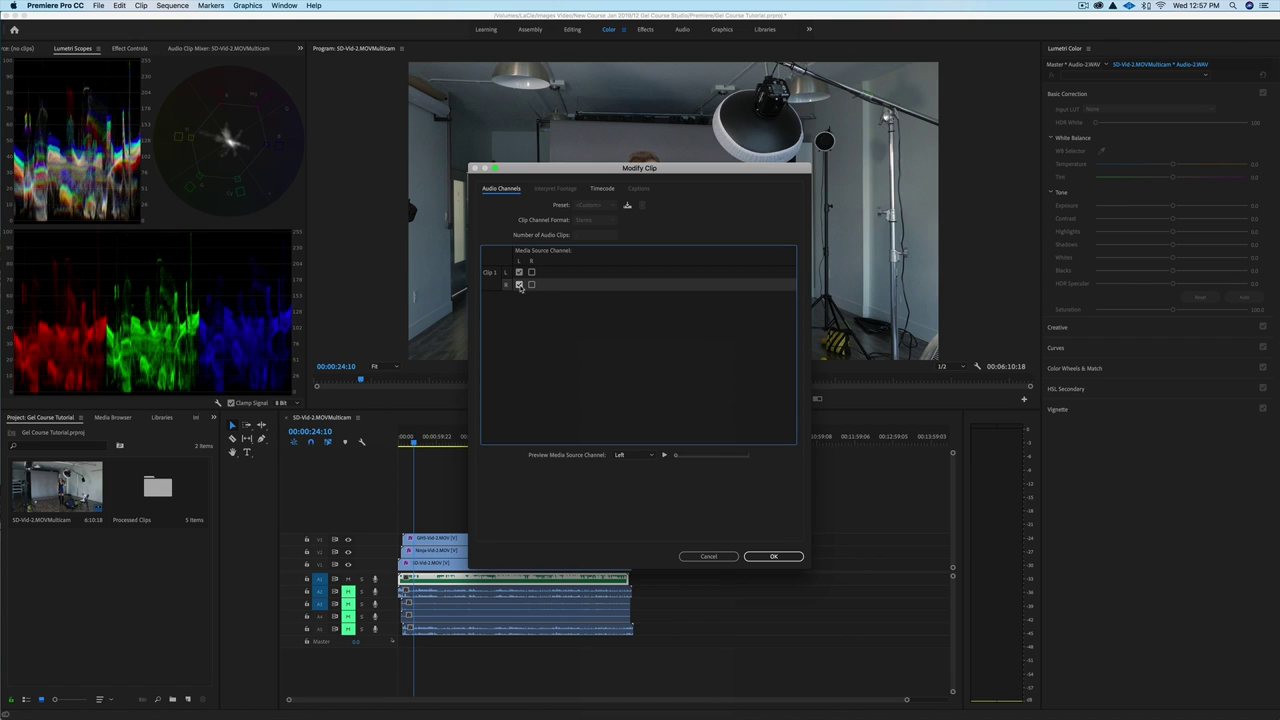
pyautogui.click(762, 558)
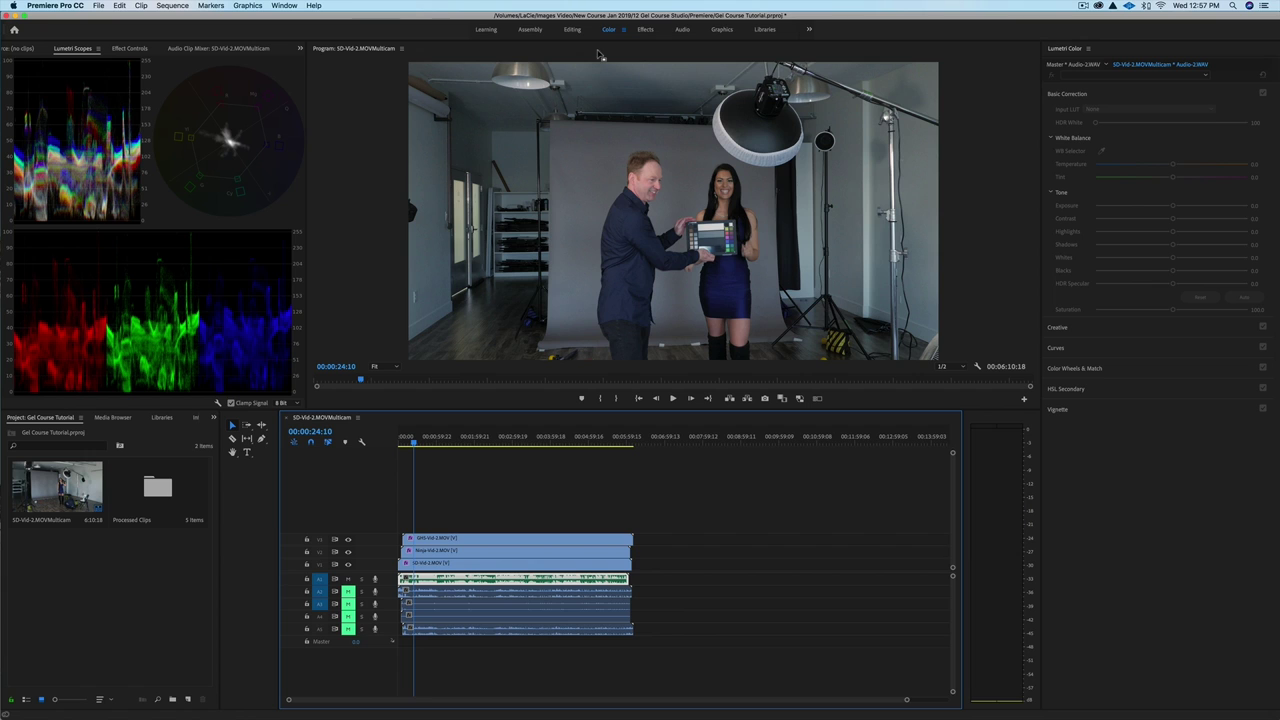
# In the Assembly workspace, use New Sequence From Clip on the multicam clip to create SD-Vid-2.
pyautogui.click(530, 29)
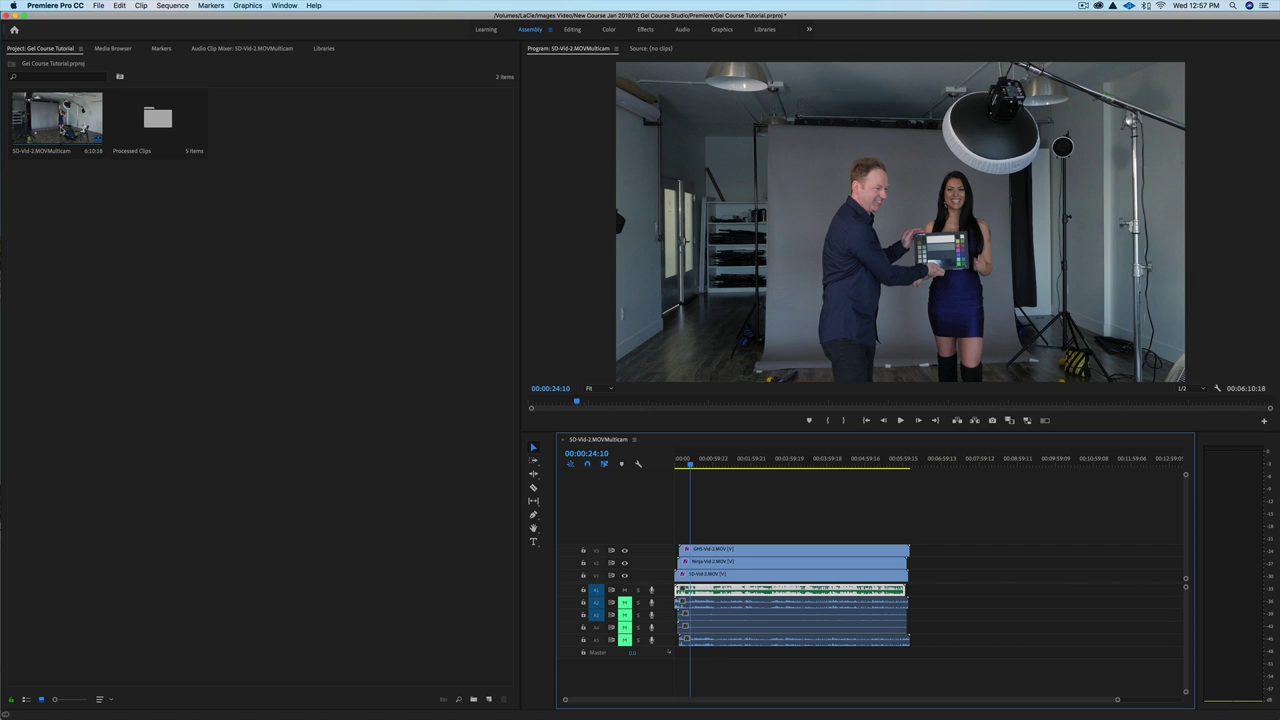
pyautogui.click(60, 126)
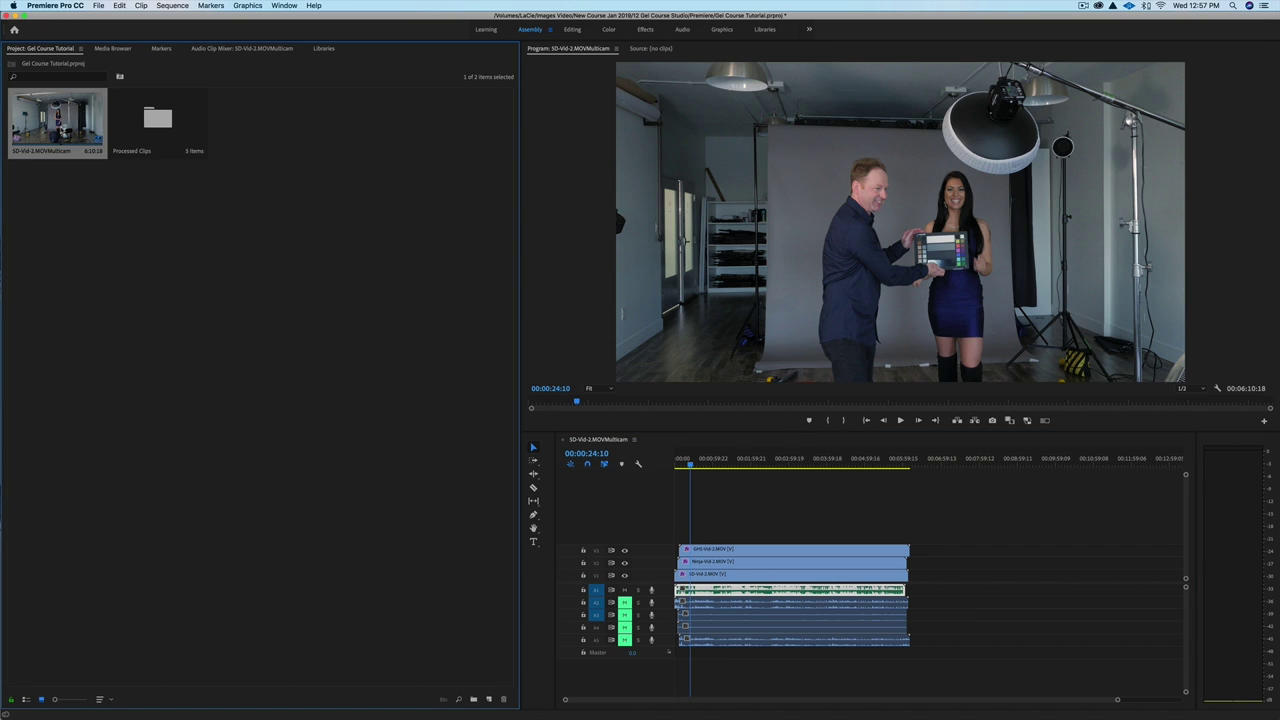
pyautogui.rightClick(58, 126)
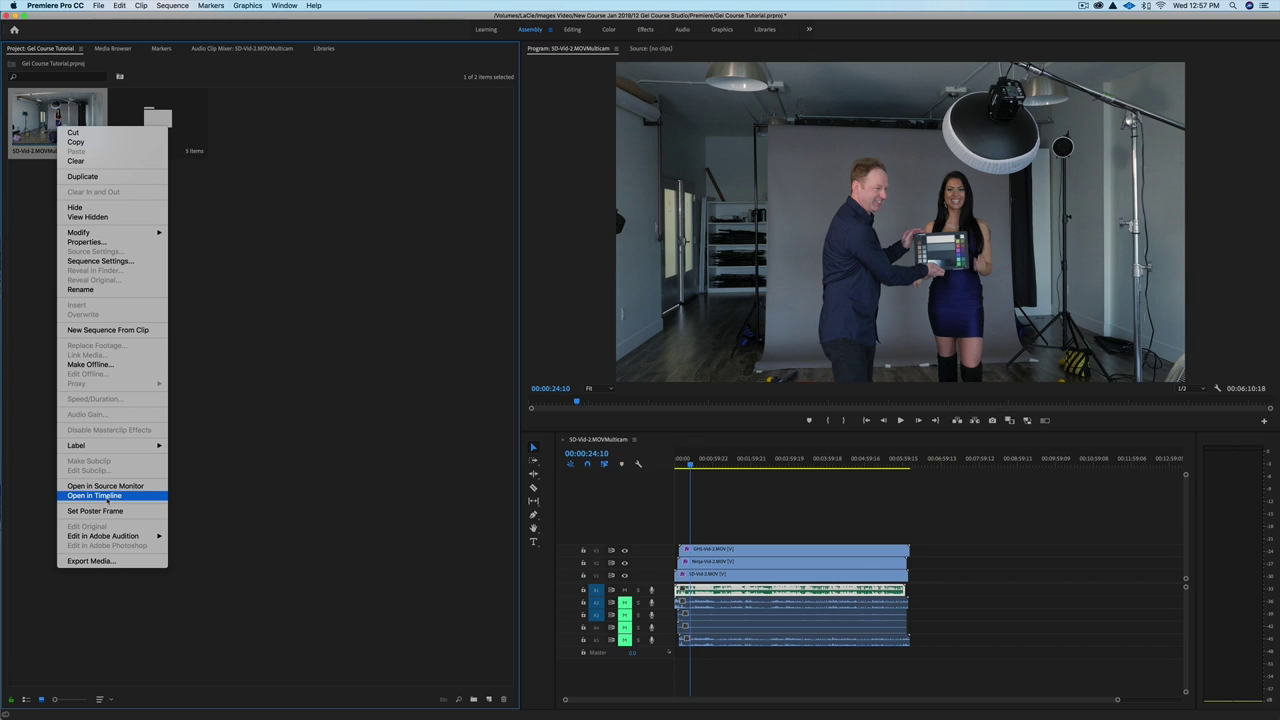
pyautogui.click(107, 330)
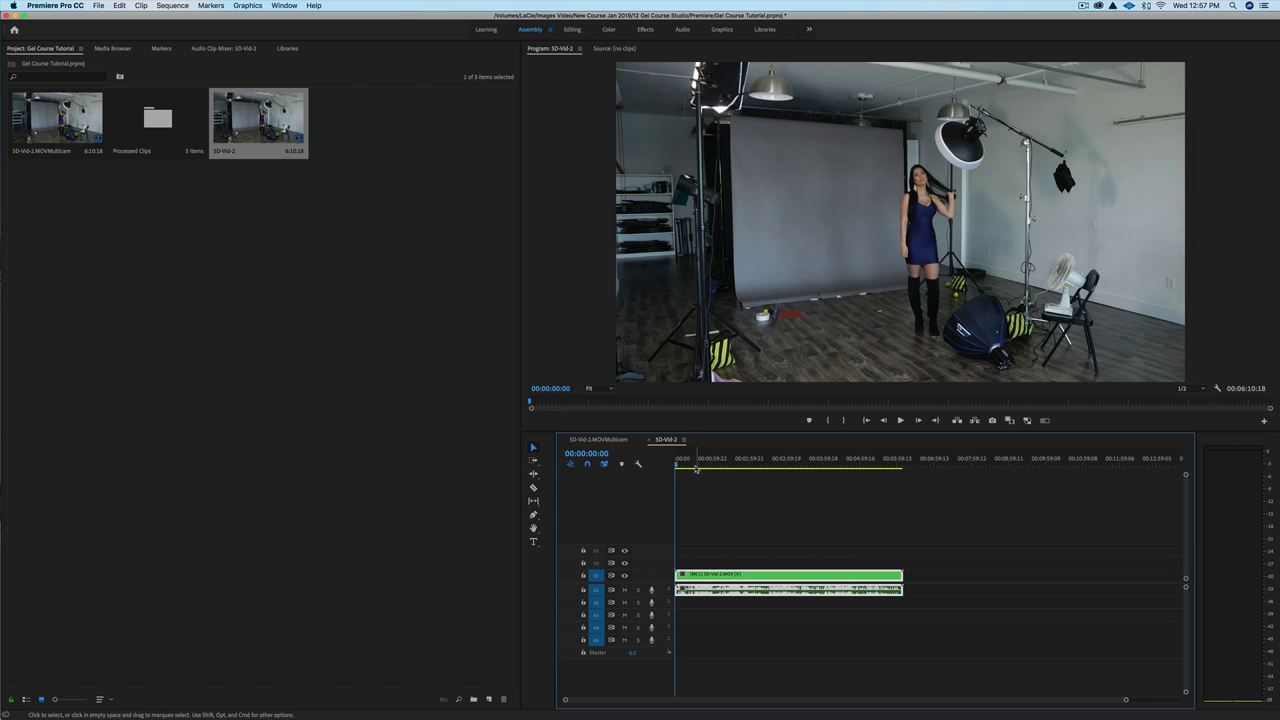
# Scrub SD-Vid-2 and turn on Toggle Multi-Camera View to show all three angles.
pyautogui.moveTo(677, 467); pyautogui.dragTo(689, 468)
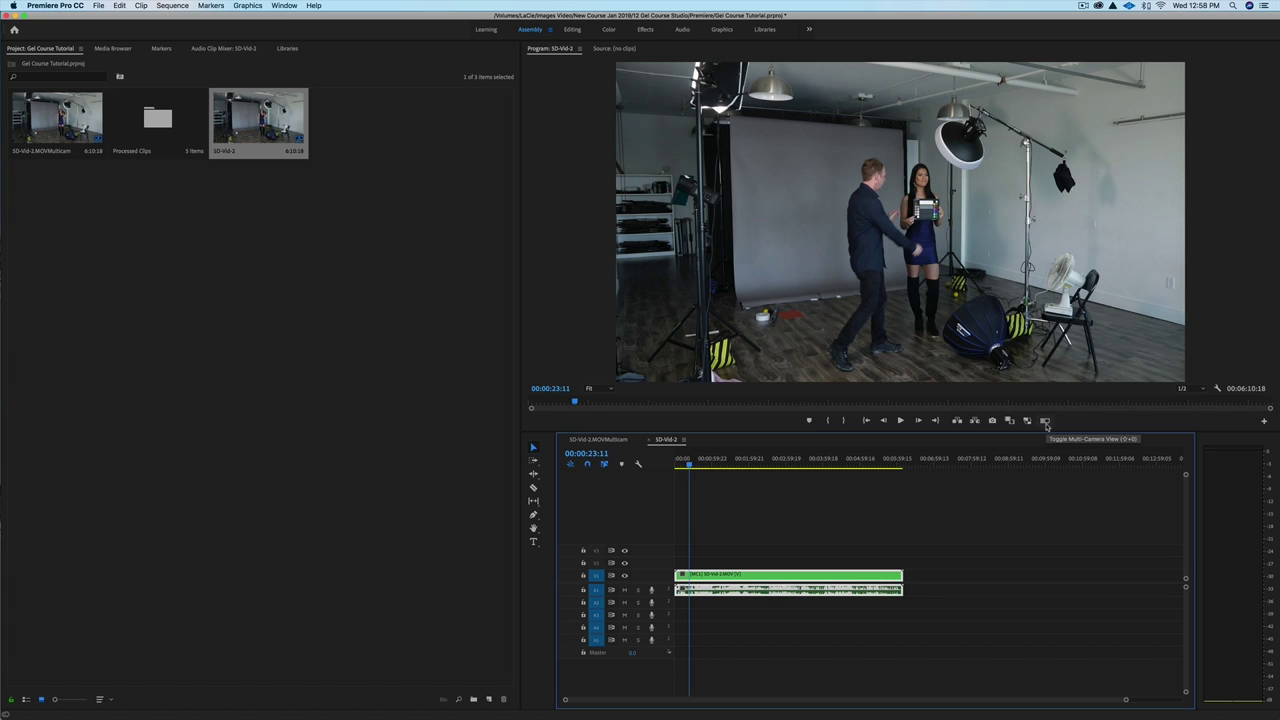
pyautogui.click(1264, 421)
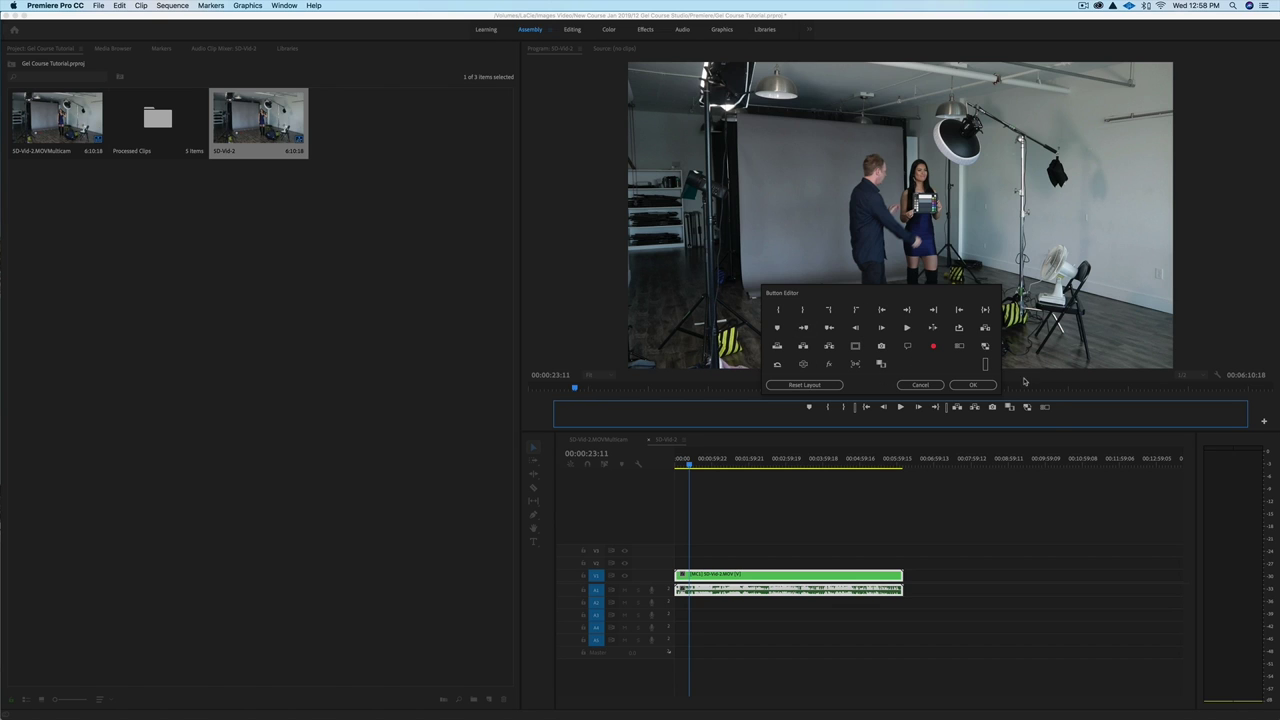
pyautogui.click(919, 385)
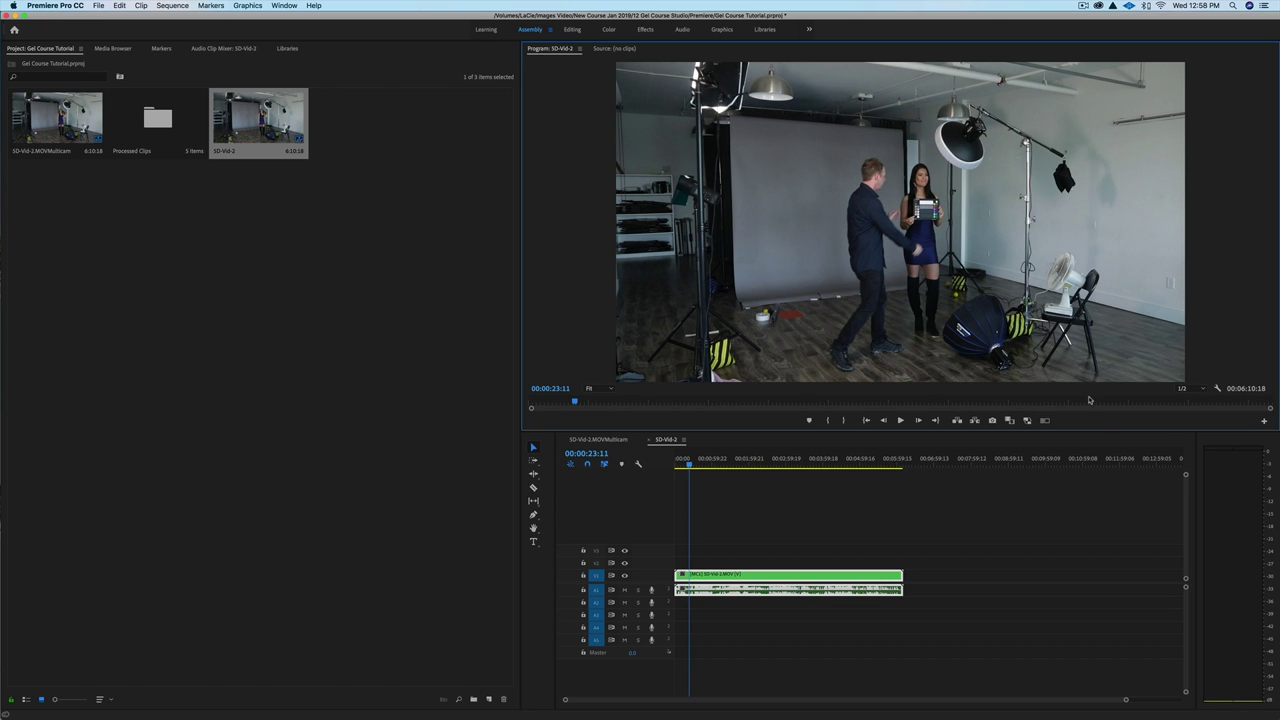
pyautogui.click(1045, 421)
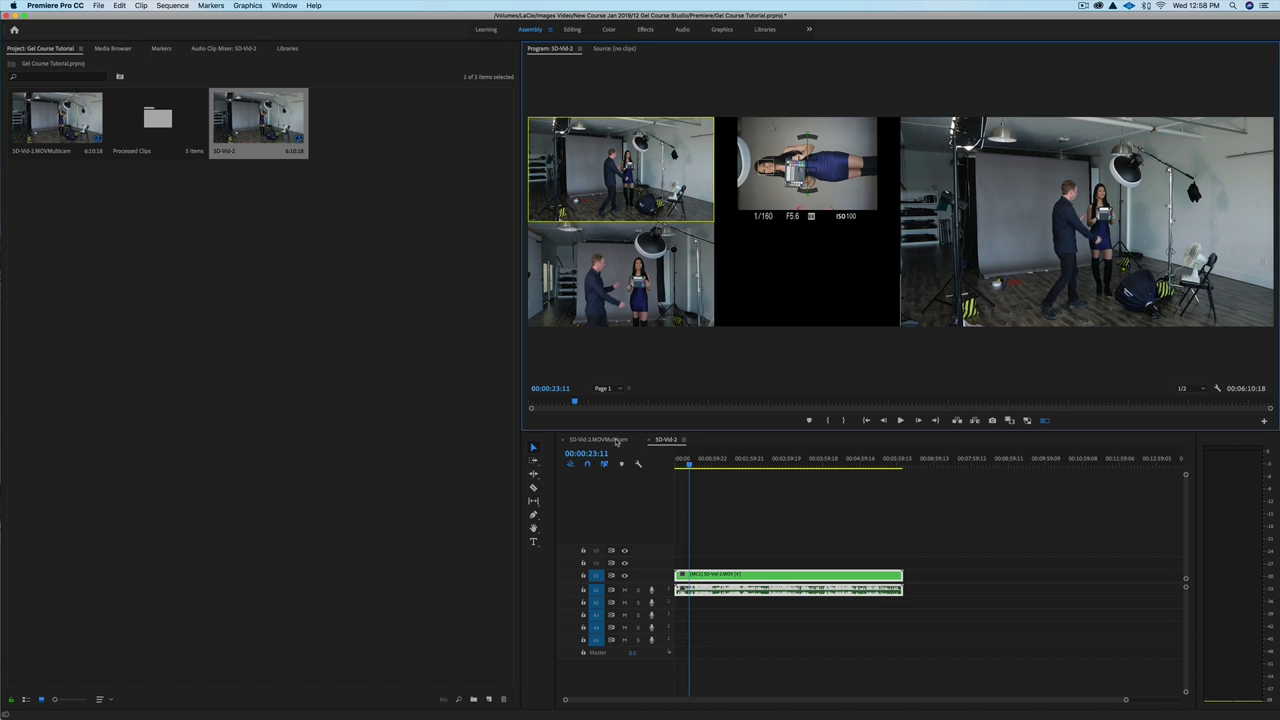
# In the multicam source sequence, select the Ninja clip on V2 and hide track V3.
pyautogui.click(611, 441)
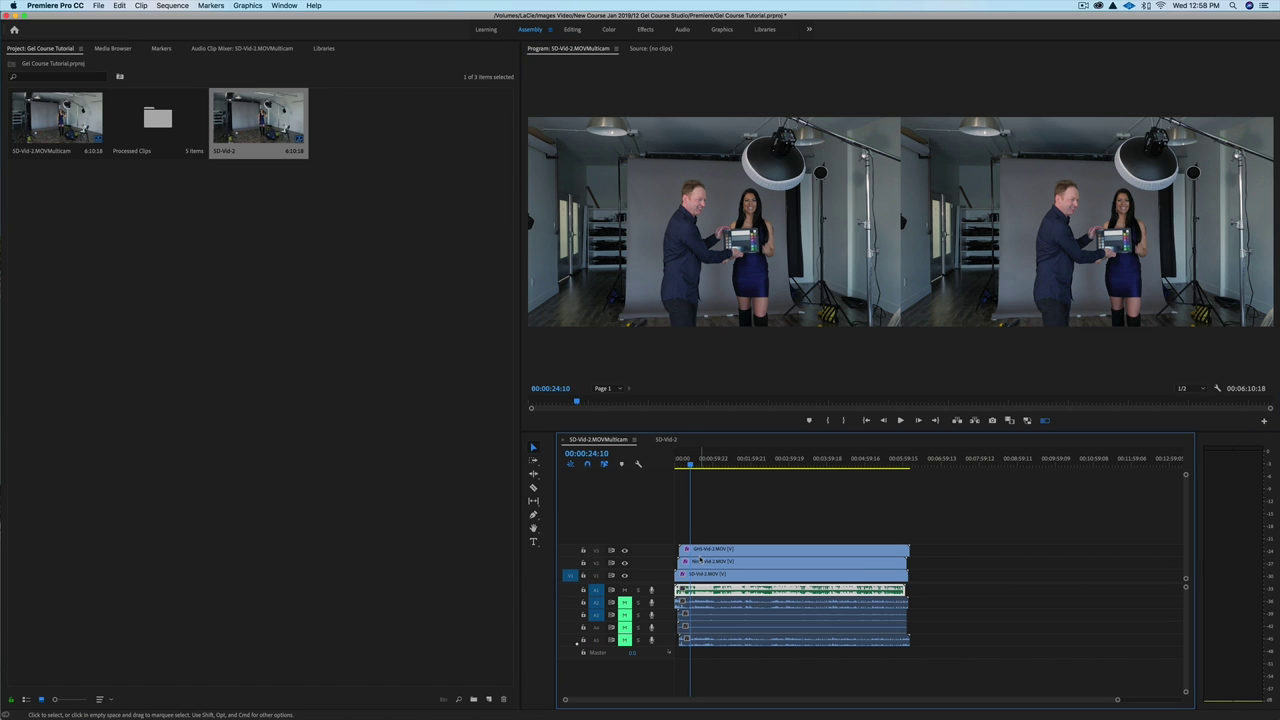
pyautogui.click(686, 562)
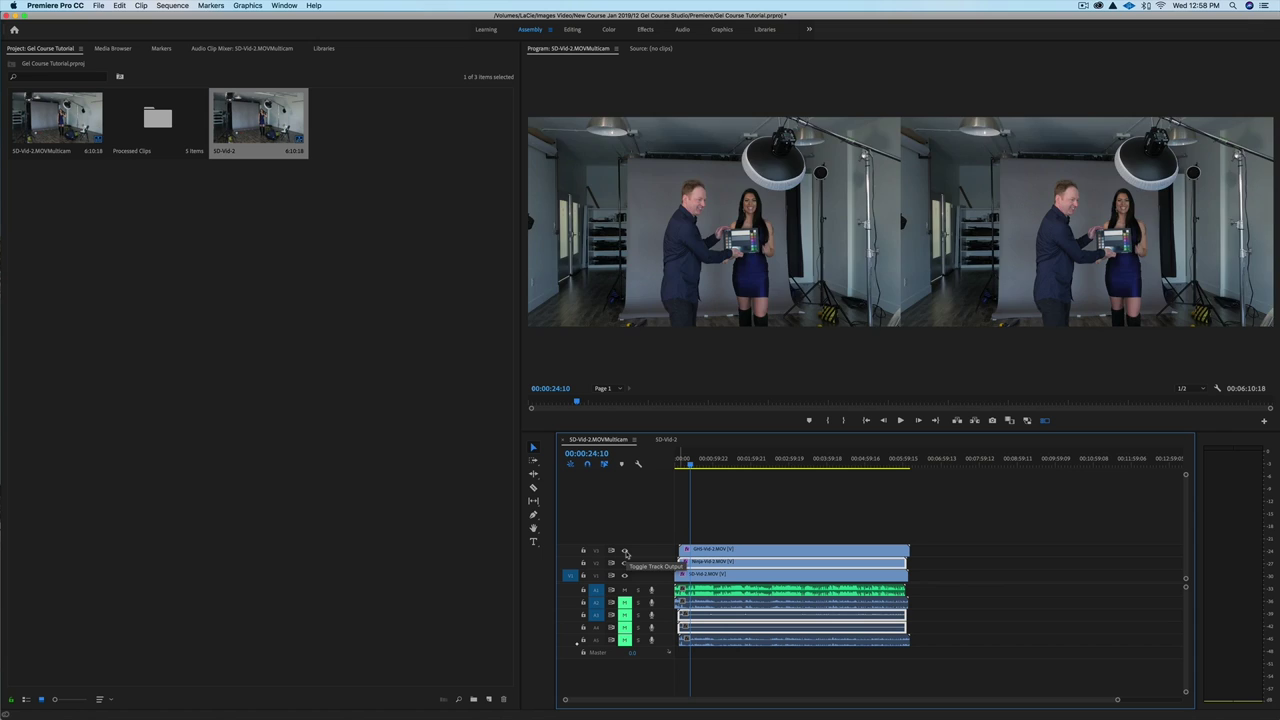
pyautogui.click(625, 551)
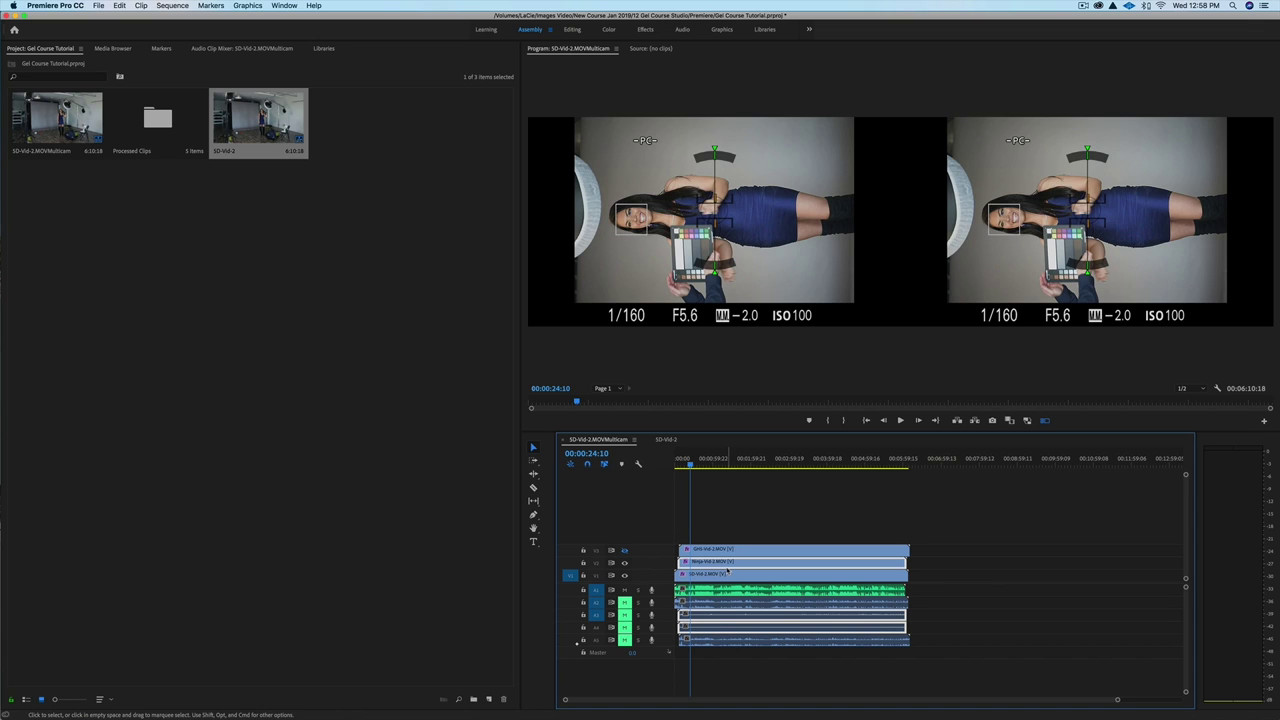
# In Effect Controls, set the Ninja clip's Rotation to 90 and Scale to 75.
pyautogui.click(570, 30)
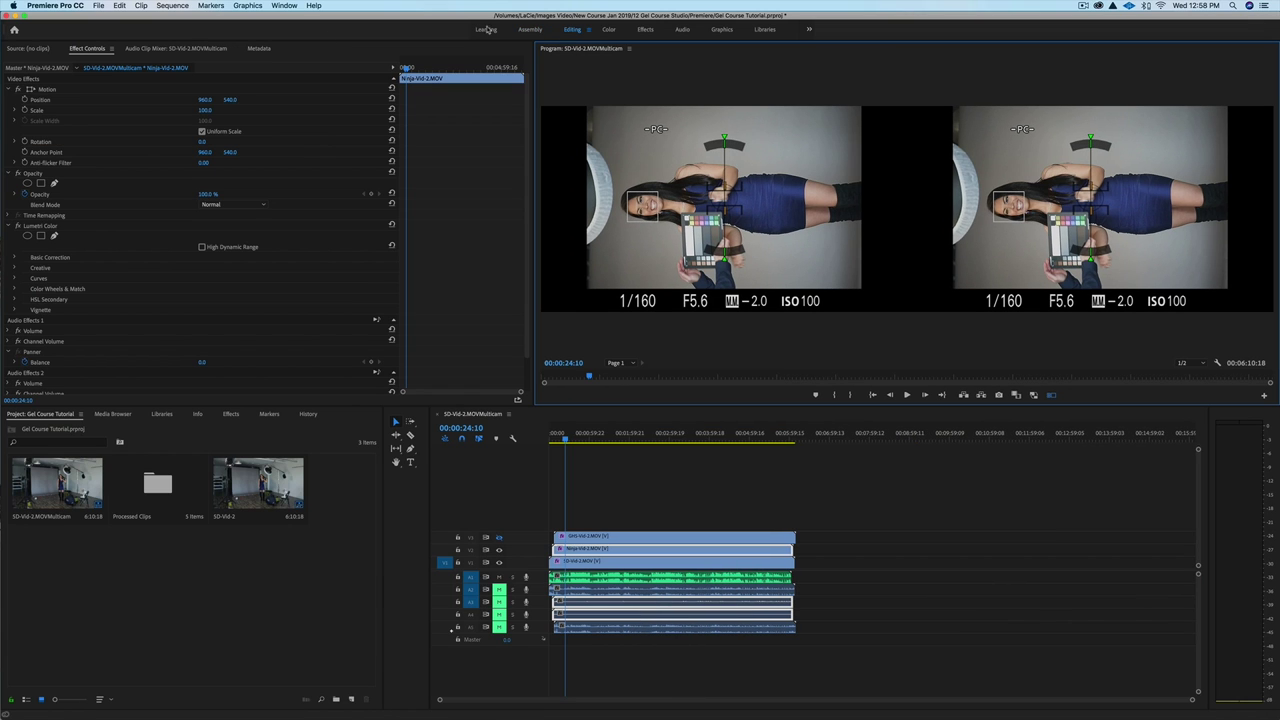
pyautogui.click(203, 142)
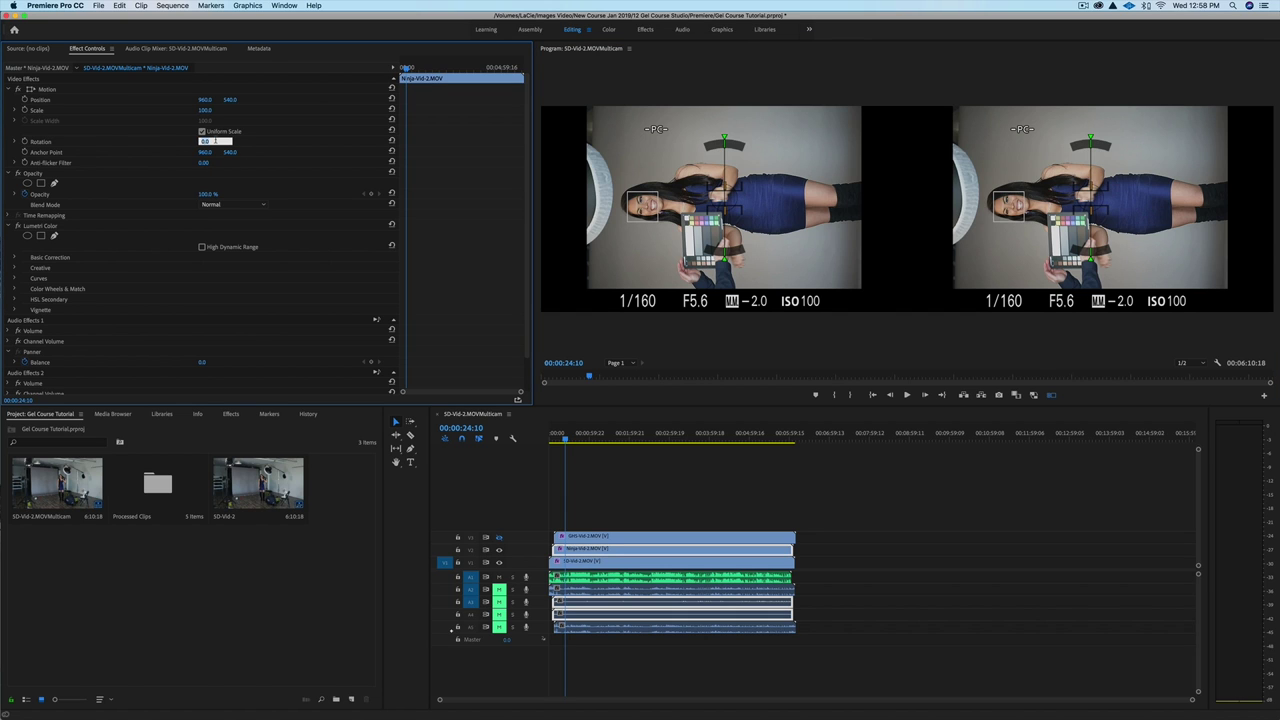
pyautogui.write('90')
pyautogui.press('Return')
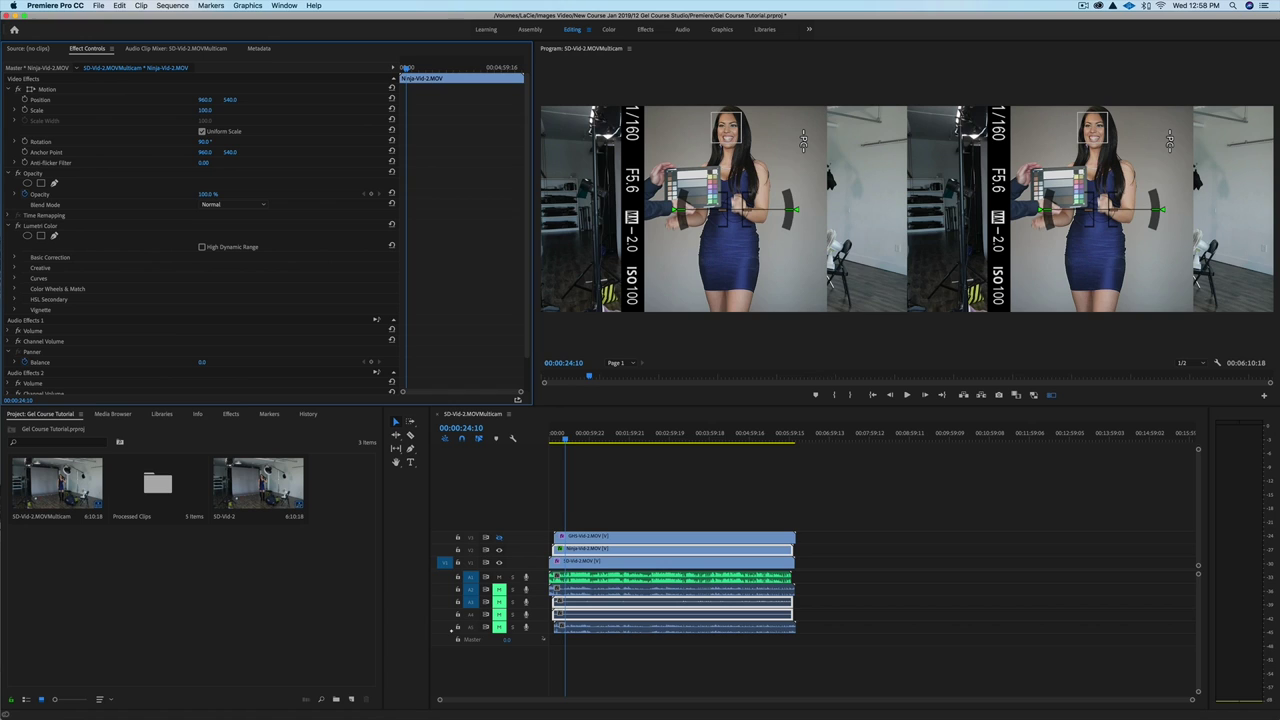
pyautogui.click(203, 110)
pyautogui.write('75')
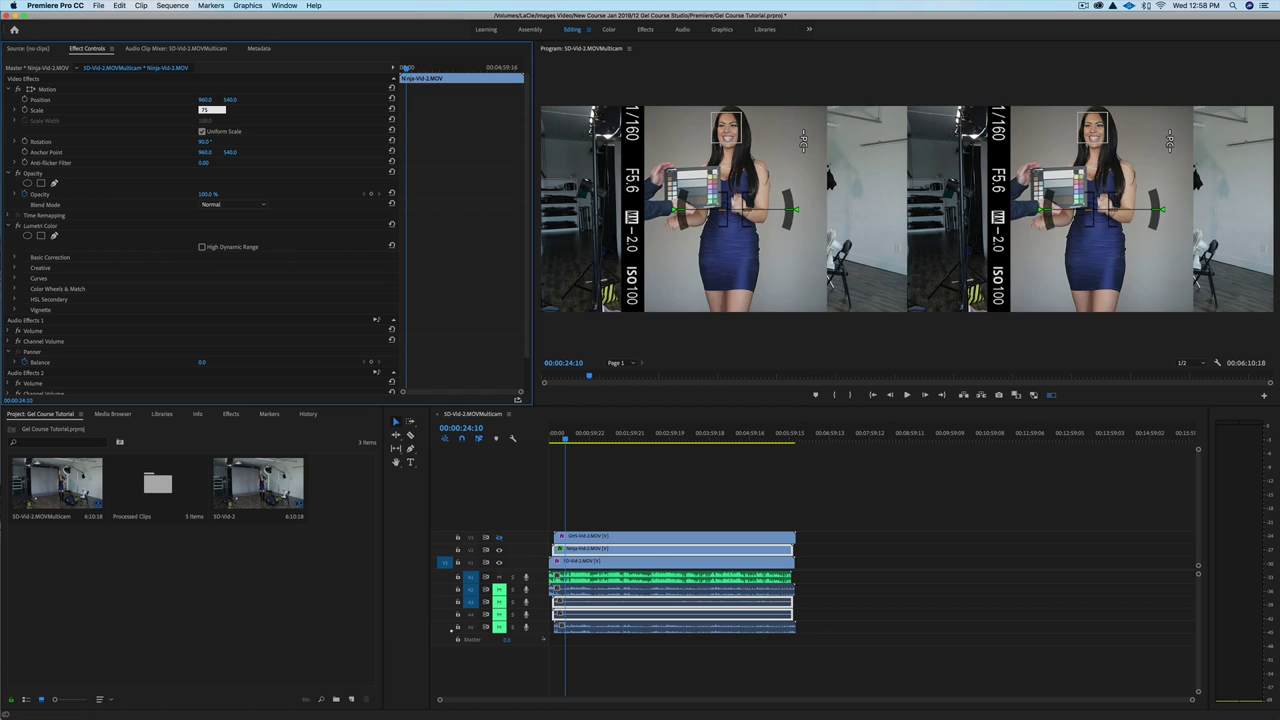
pyautogui.press('Return')
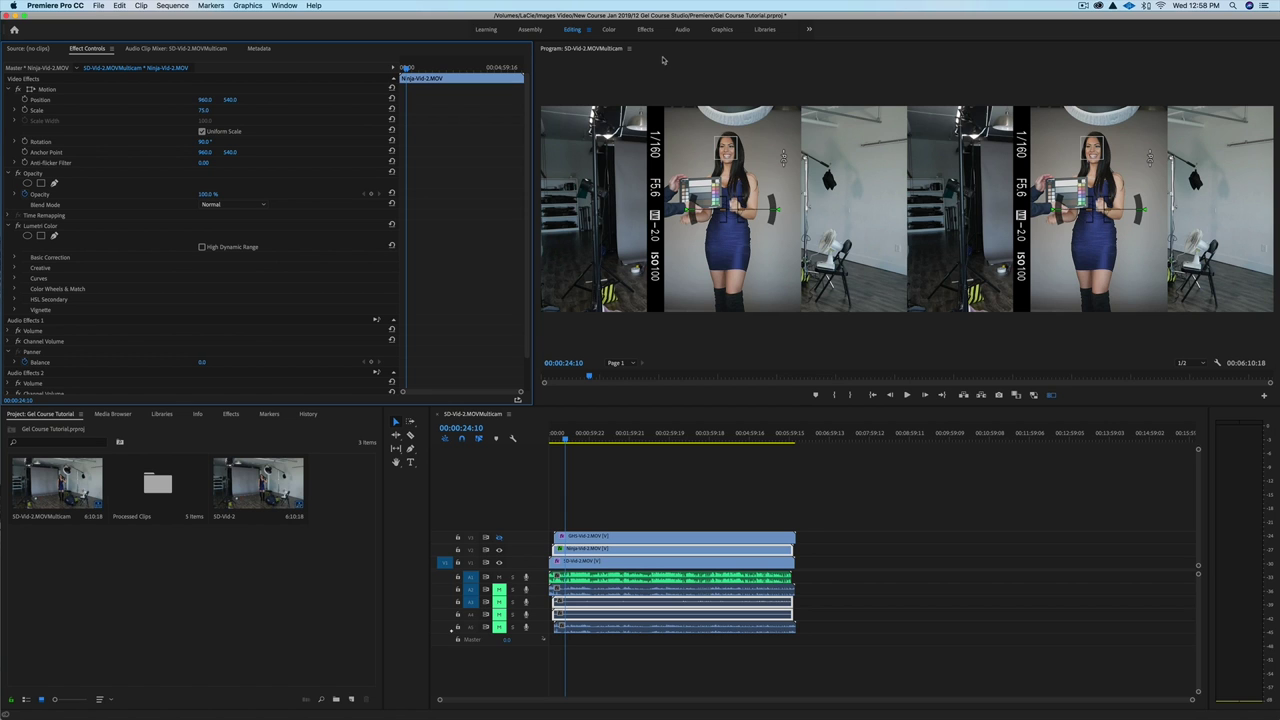
# Go back to the Assembly workspace, open SD-Vid-2 and play it to see the upright Ninja angle.
pyautogui.click(538, 32)
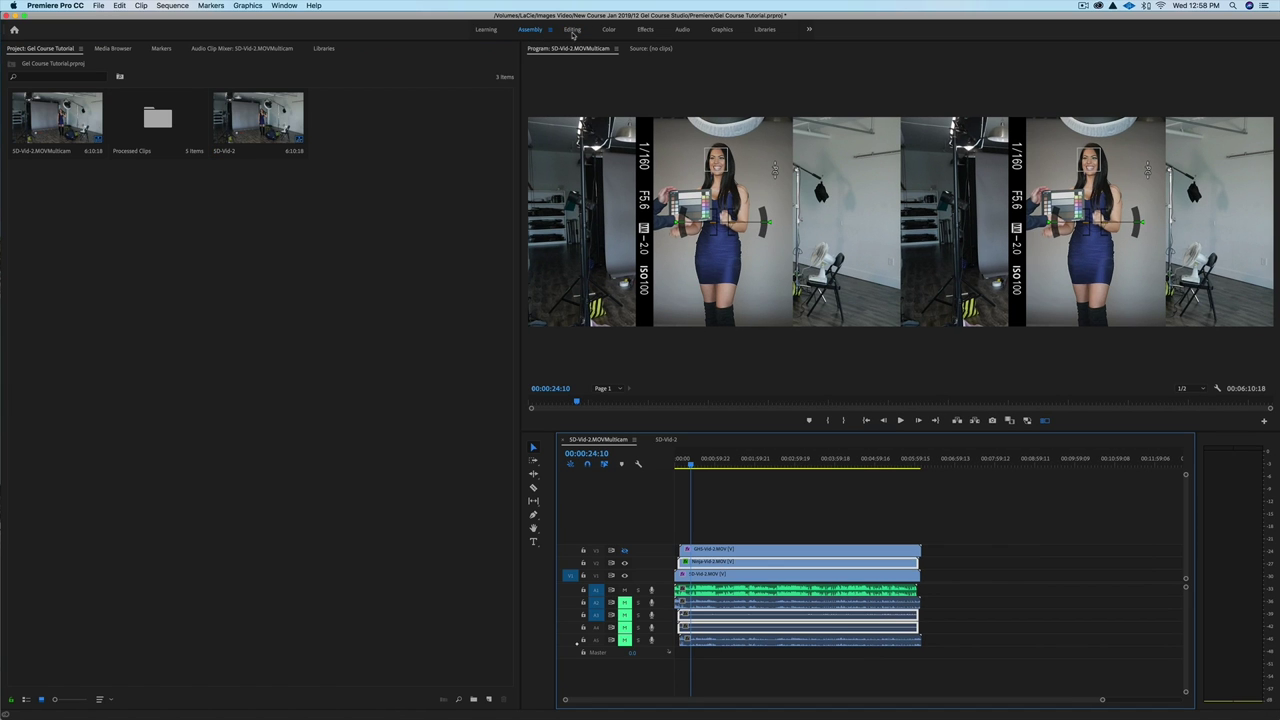
pyautogui.click(573, 32)
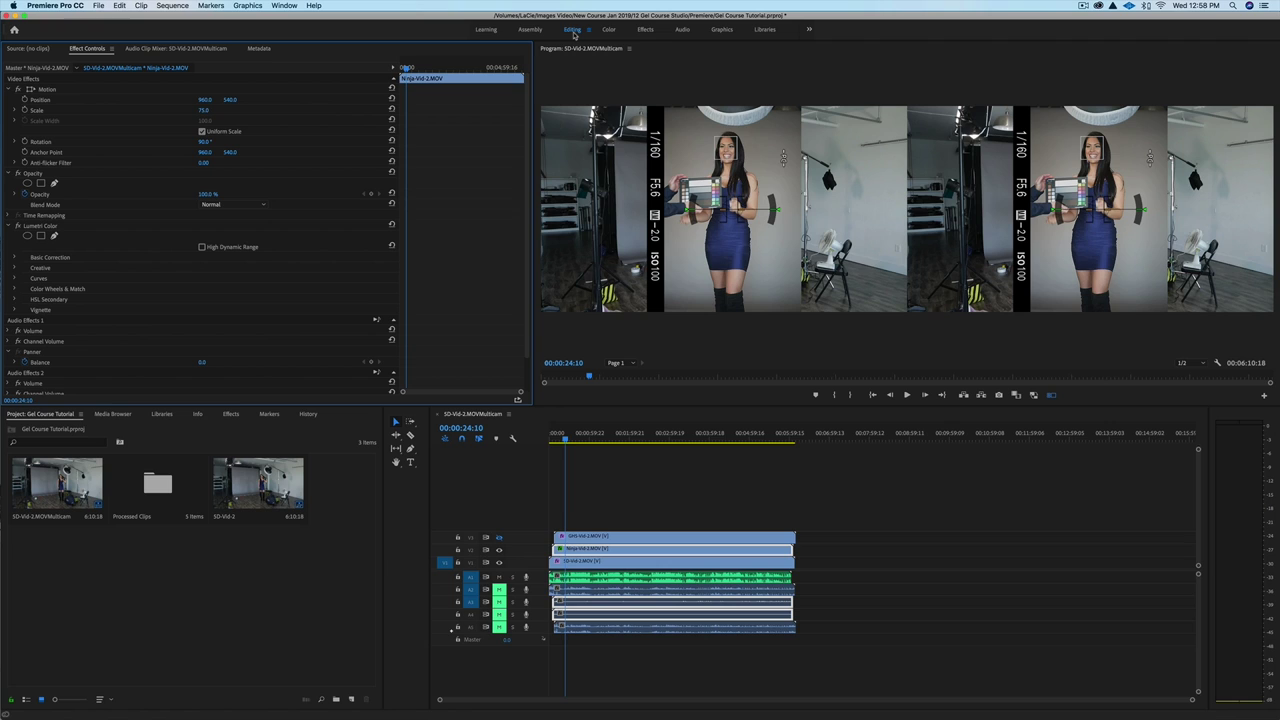
pyautogui.click(30, 48)
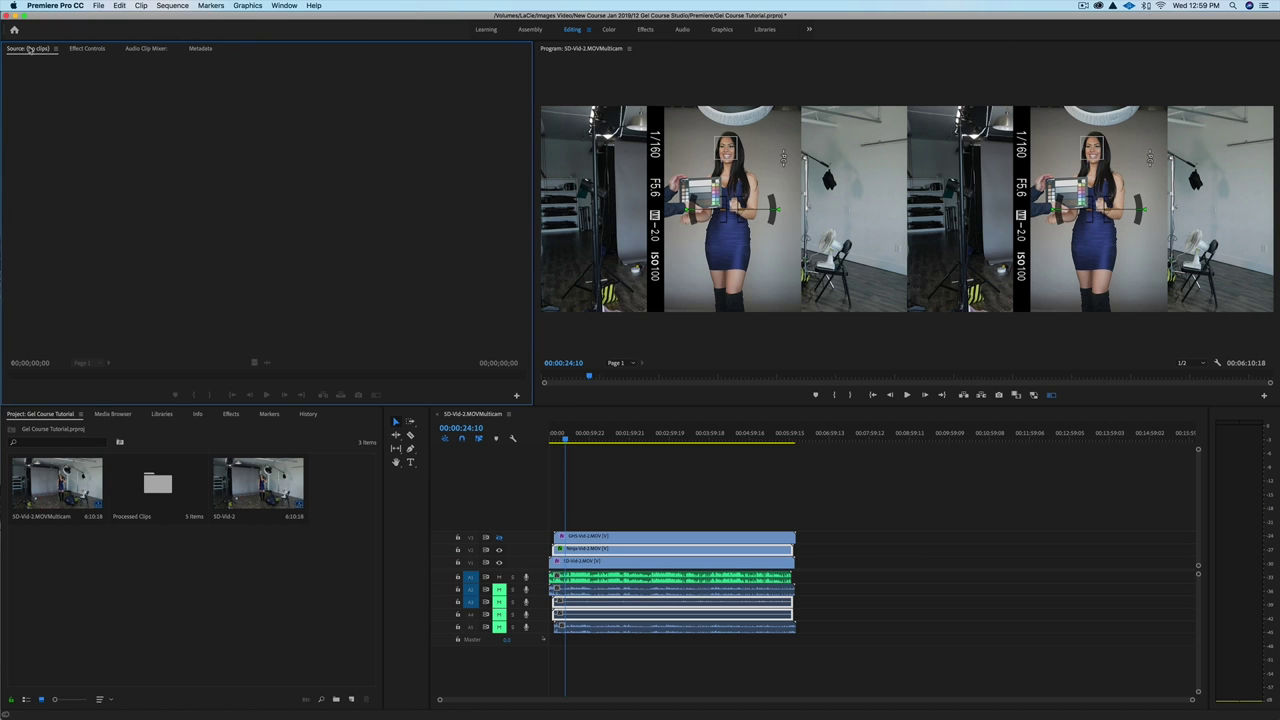
pyautogui.click(146, 48)
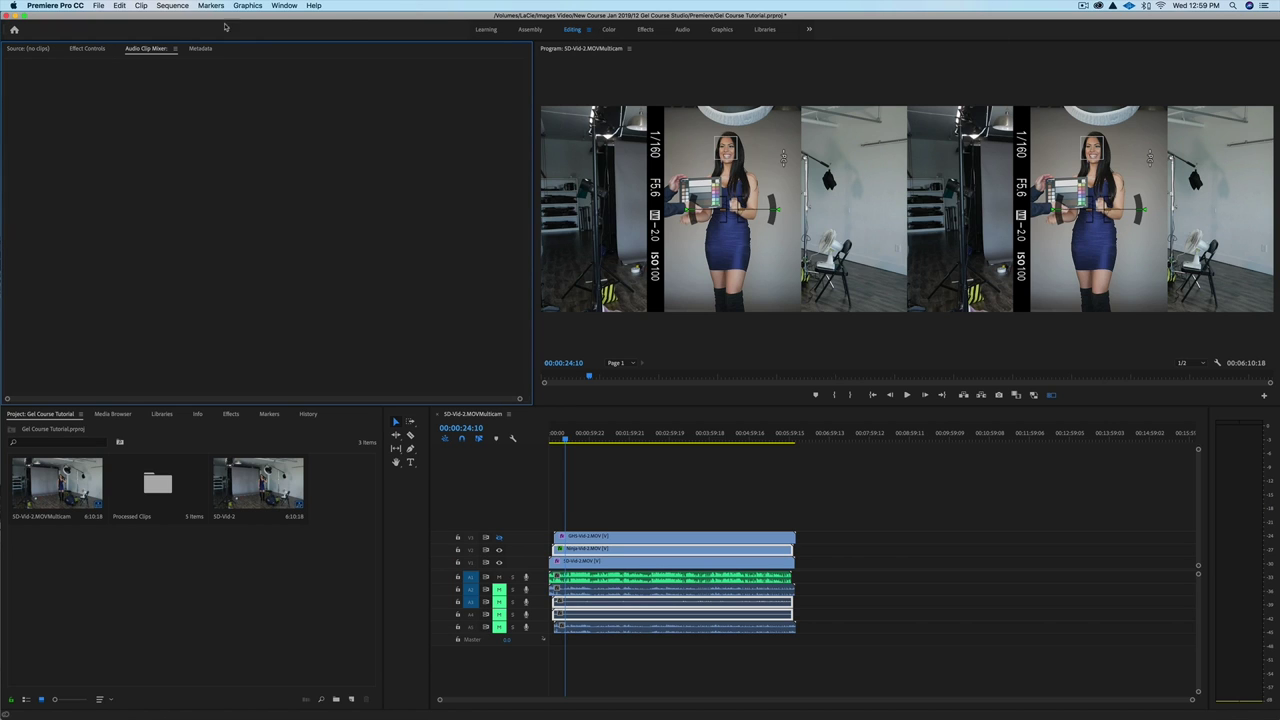
pyautogui.click(531, 30)
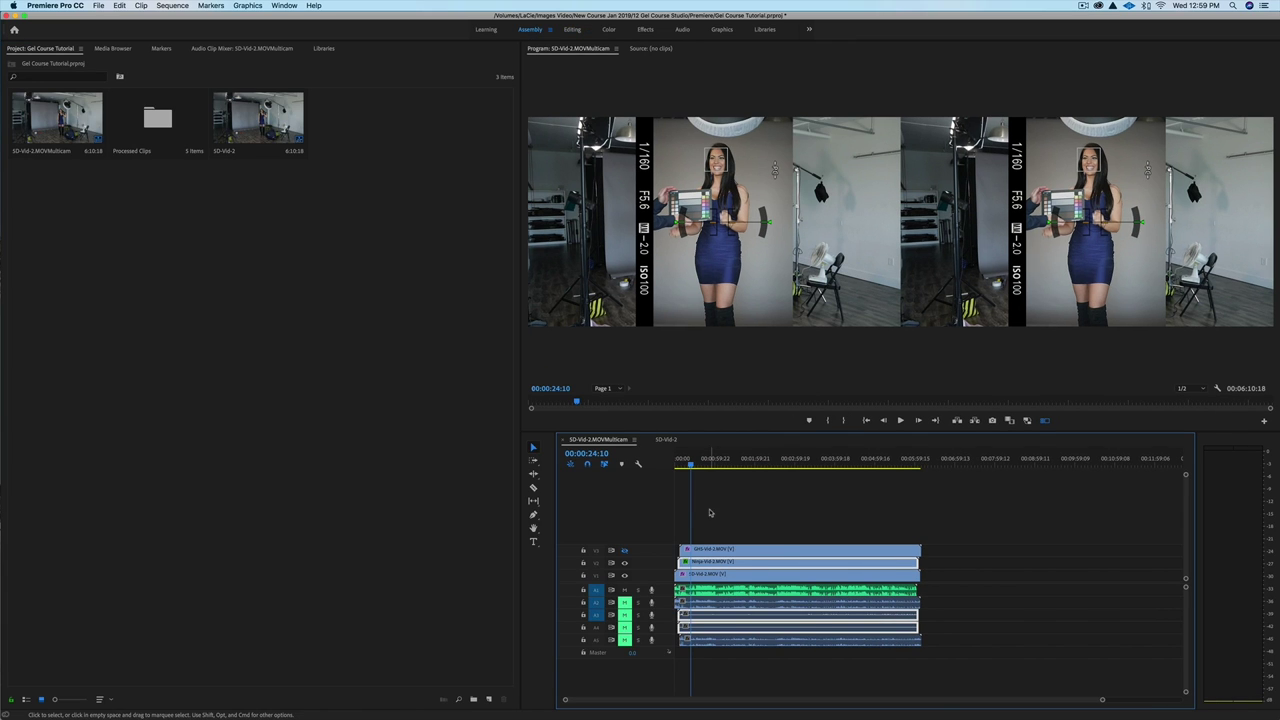
pyautogui.click(666, 440)
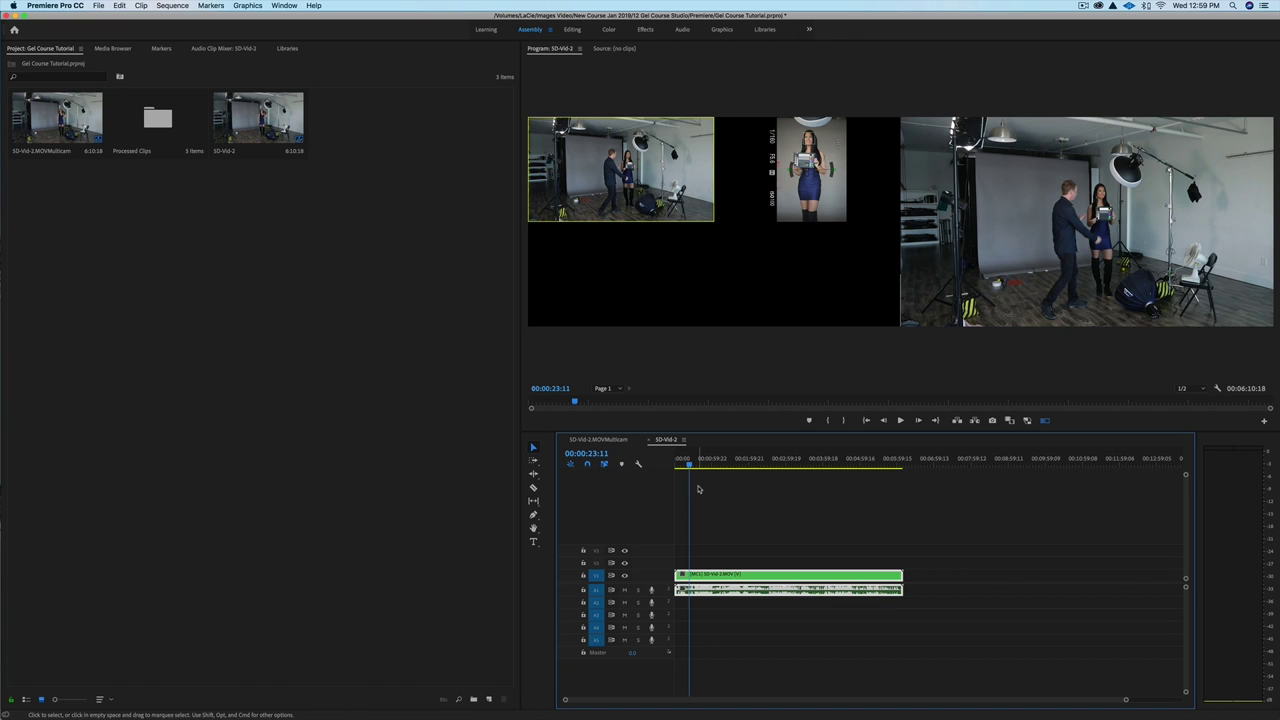
pyautogui.press('space')
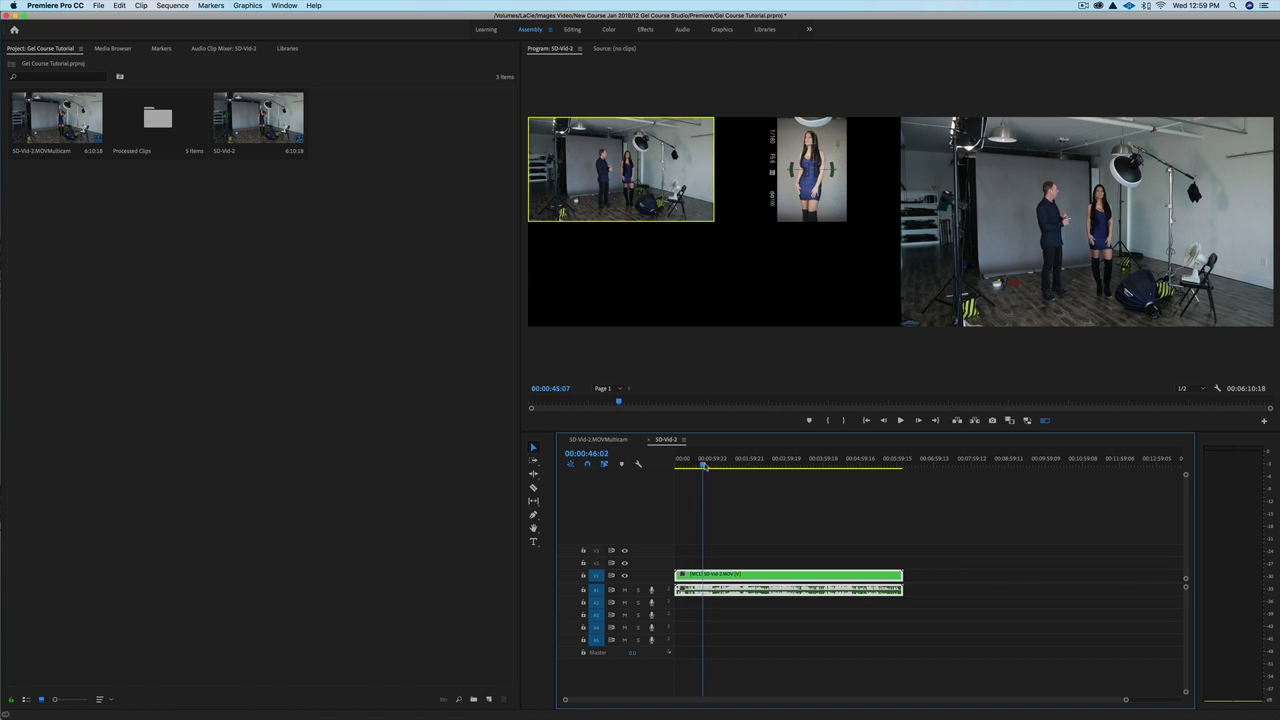
# Hide the Ninja track in the multicam source, then return to SD-Vid-2 and scrub ahead.
pyautogui.click(600, 439)
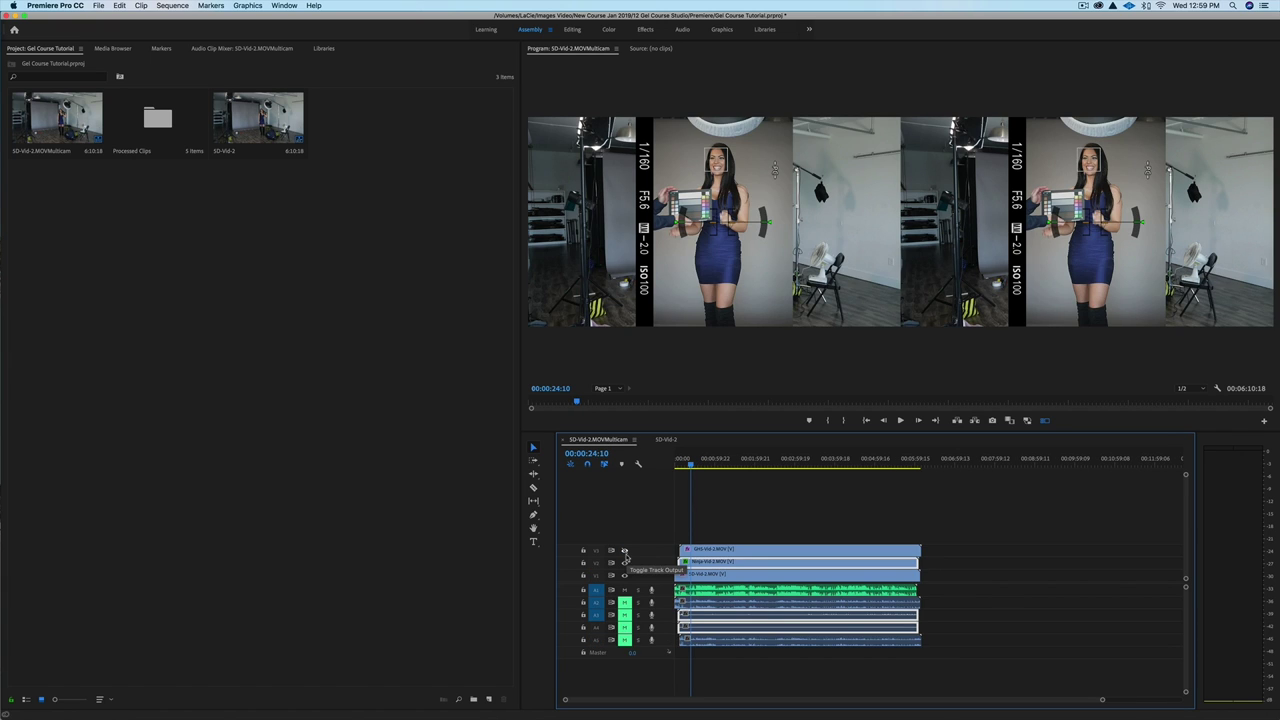
pyautogui.click(624, 551)
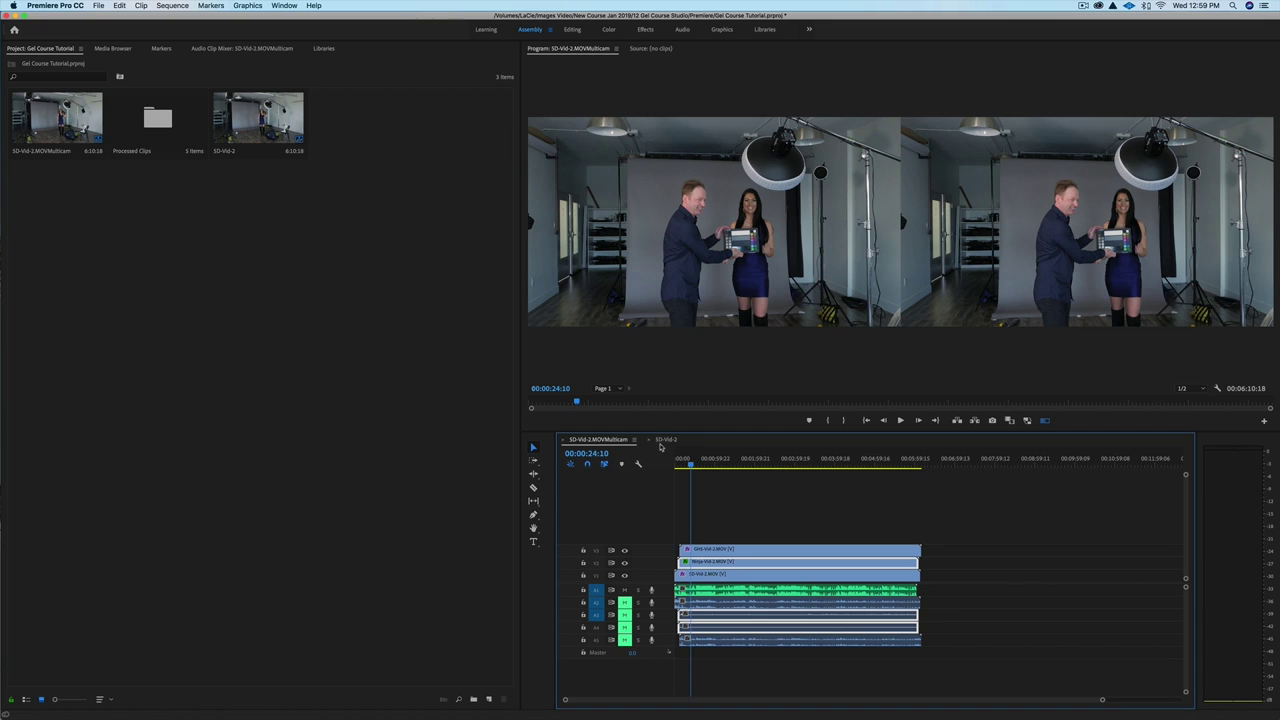
pyautogui.click(664, 440)
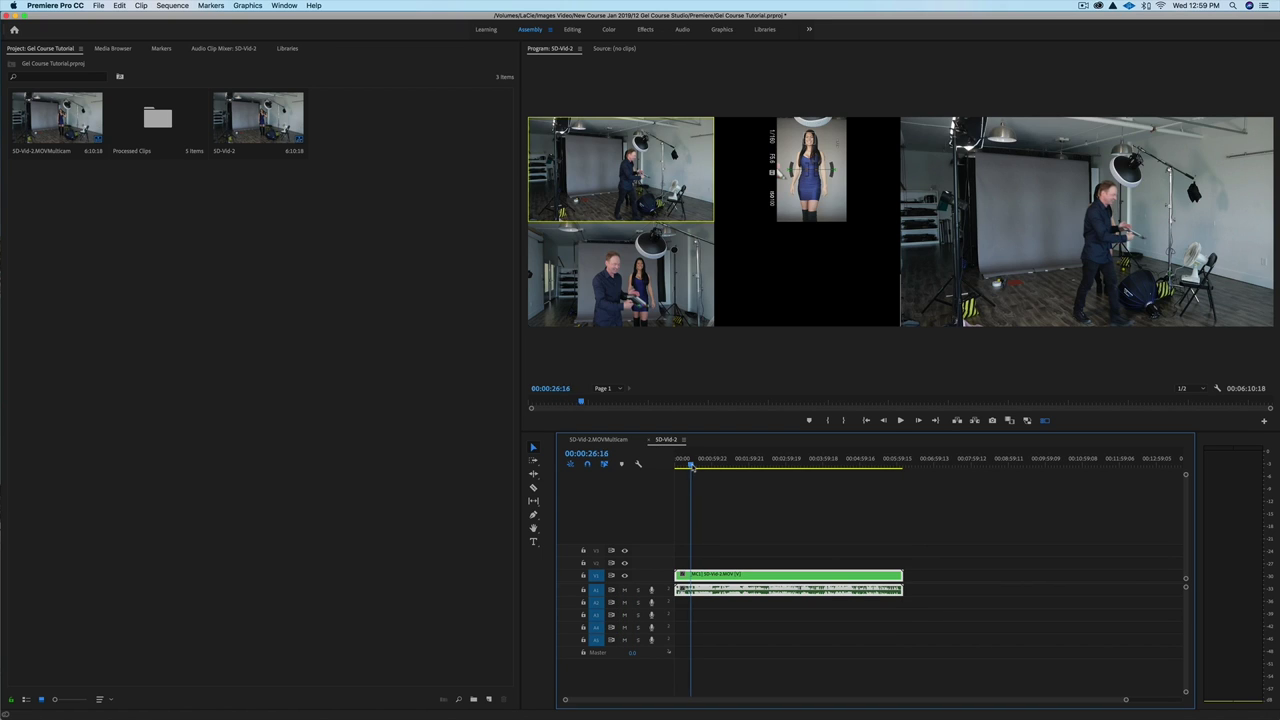
pyautogui.moveTo(688, 464)
pyautogui.mouseDown()
pyautogui.moveTo(729, 466)
pyautogui.moveTo(696, 465)
pyautogui.mouseUp()
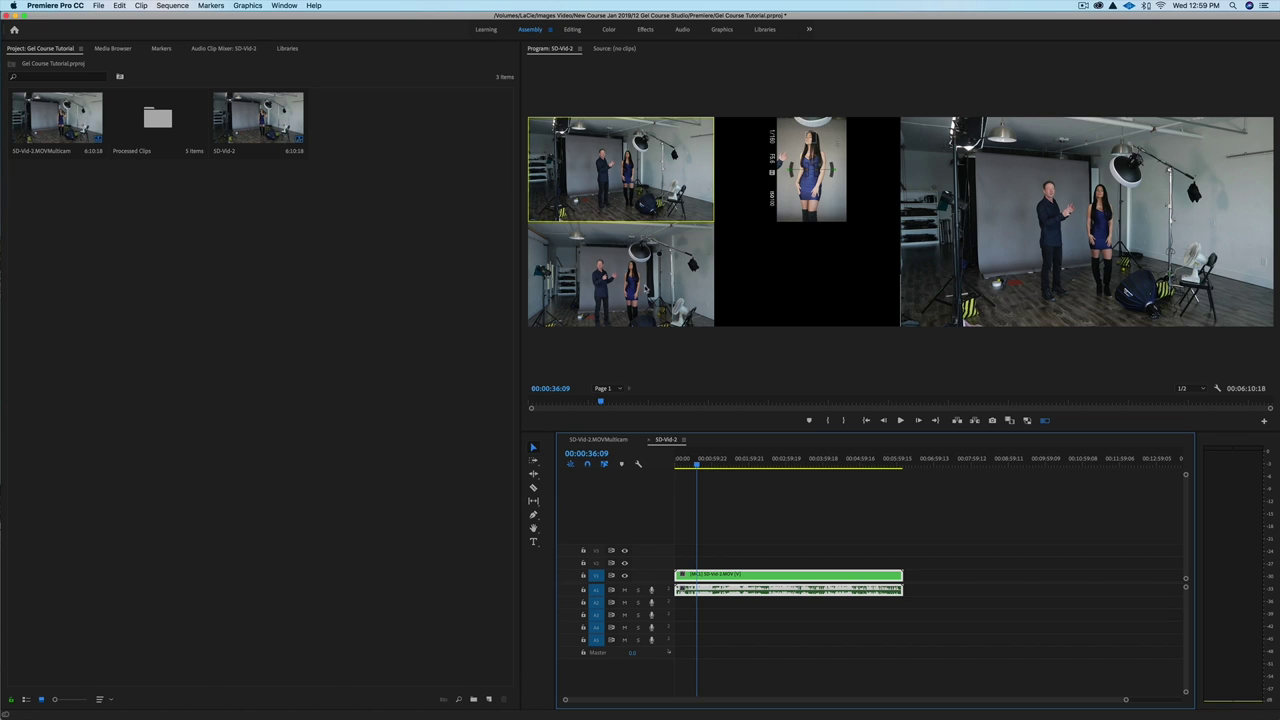
pyautogui.click(644, 290)
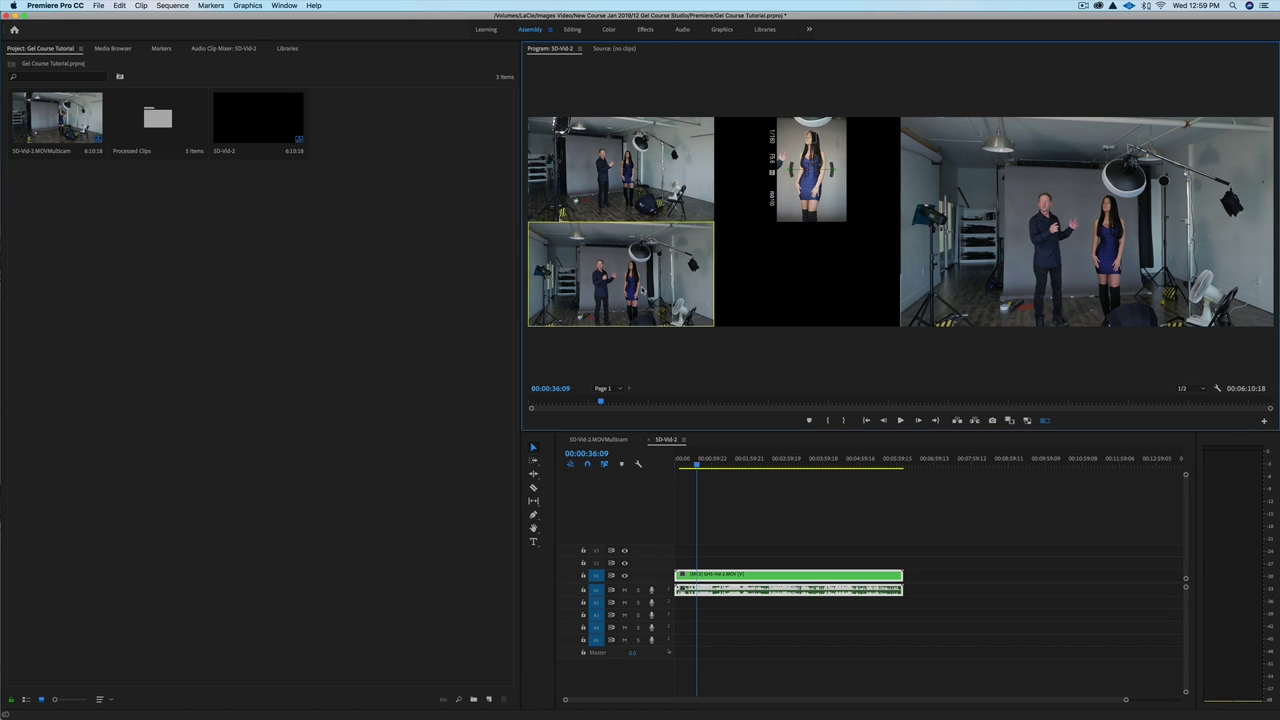
pyautogui.click(698, 466)
pyautogui.moveTo(698, 466)
pyautogui.mouseDown()
pyautogui.moveTo(738, 466)
pyautogui.moveTo(688, 463)
pyautogui.mouseUp()
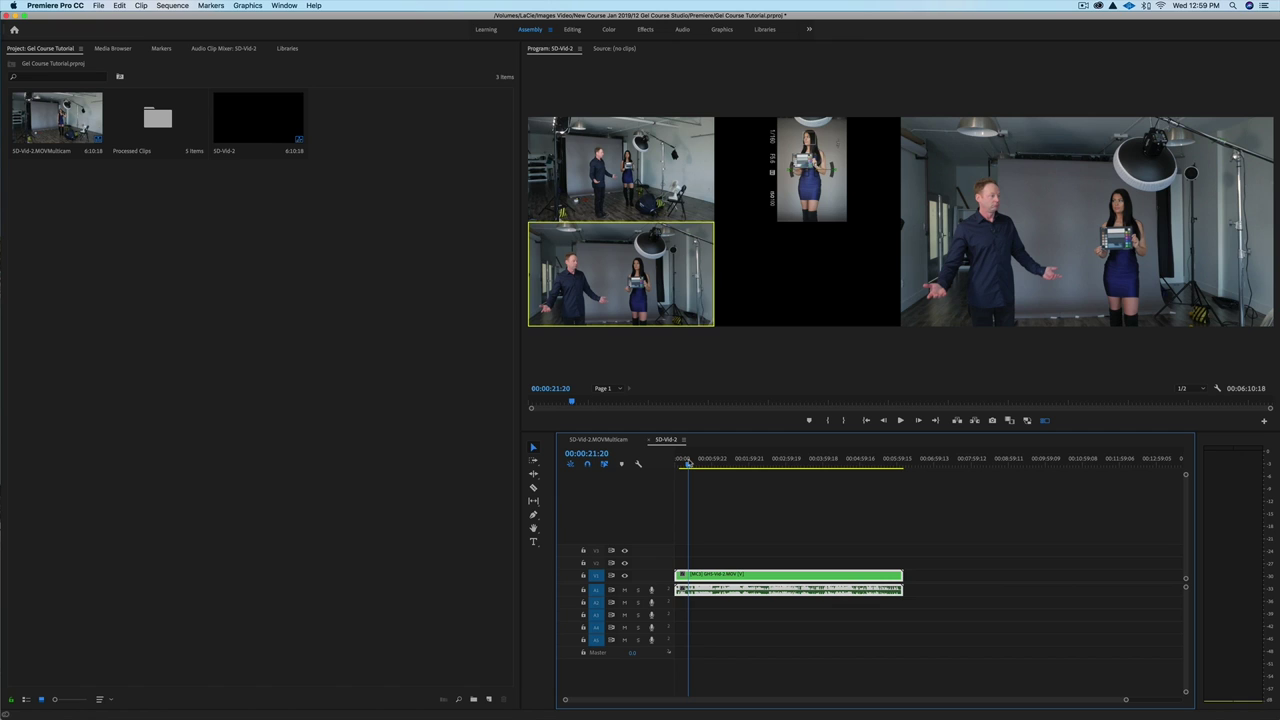
pyautogui.press('1')
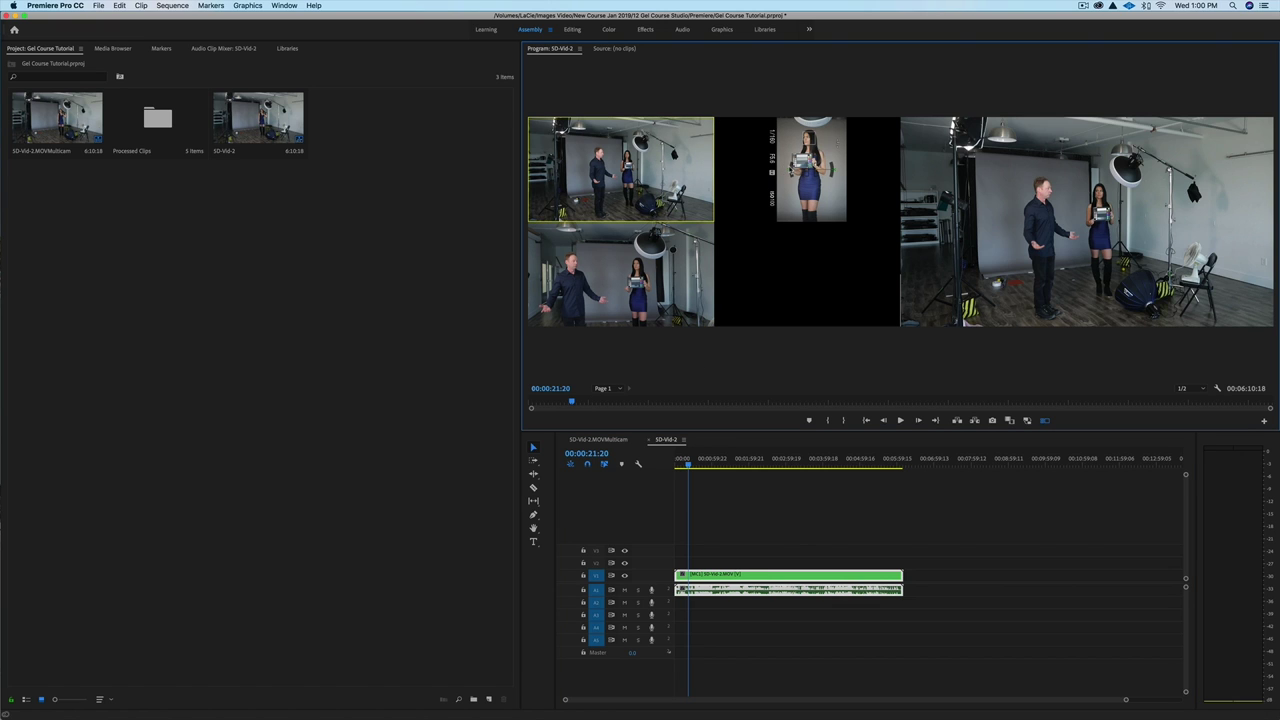
pyautogui.press('2')
pyautogui.press('1')
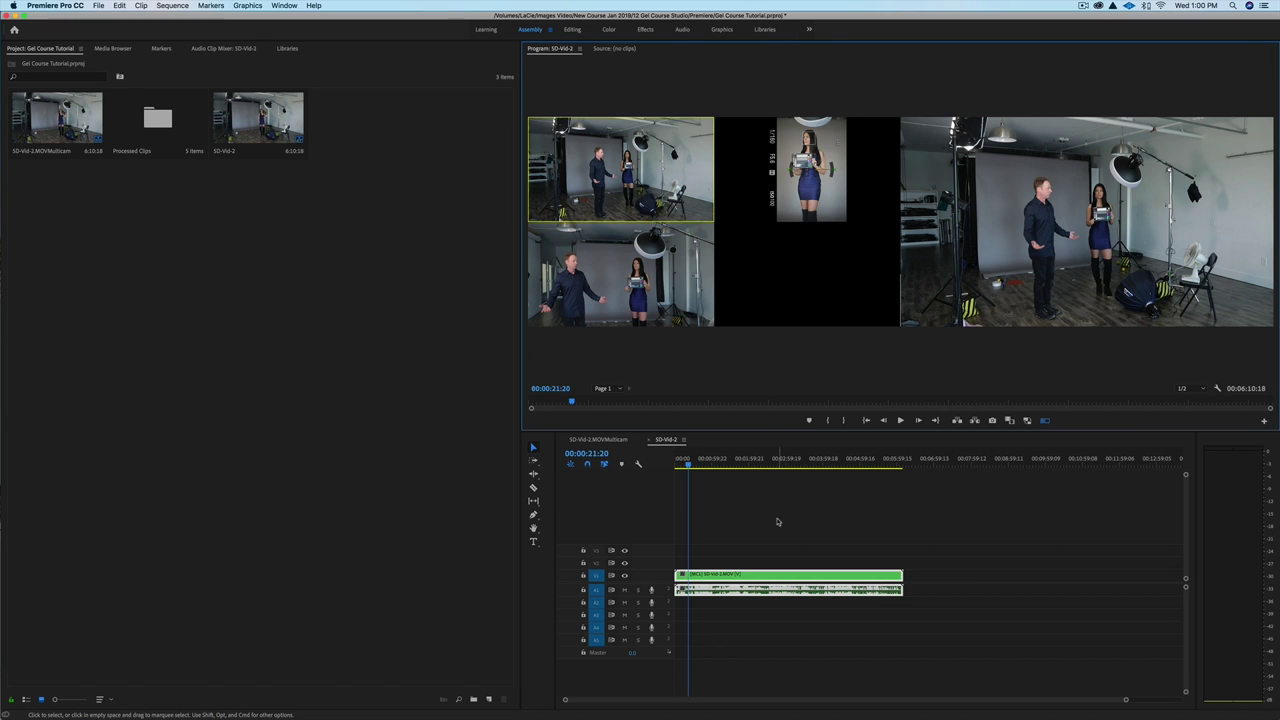
# From 00:00:26:16, cut live between bottom-left, wide, close-up, wide, bottom-left and wide angles.
pyautogui.moveTo(688, 467); pyautogui.dragTo(690, 467)
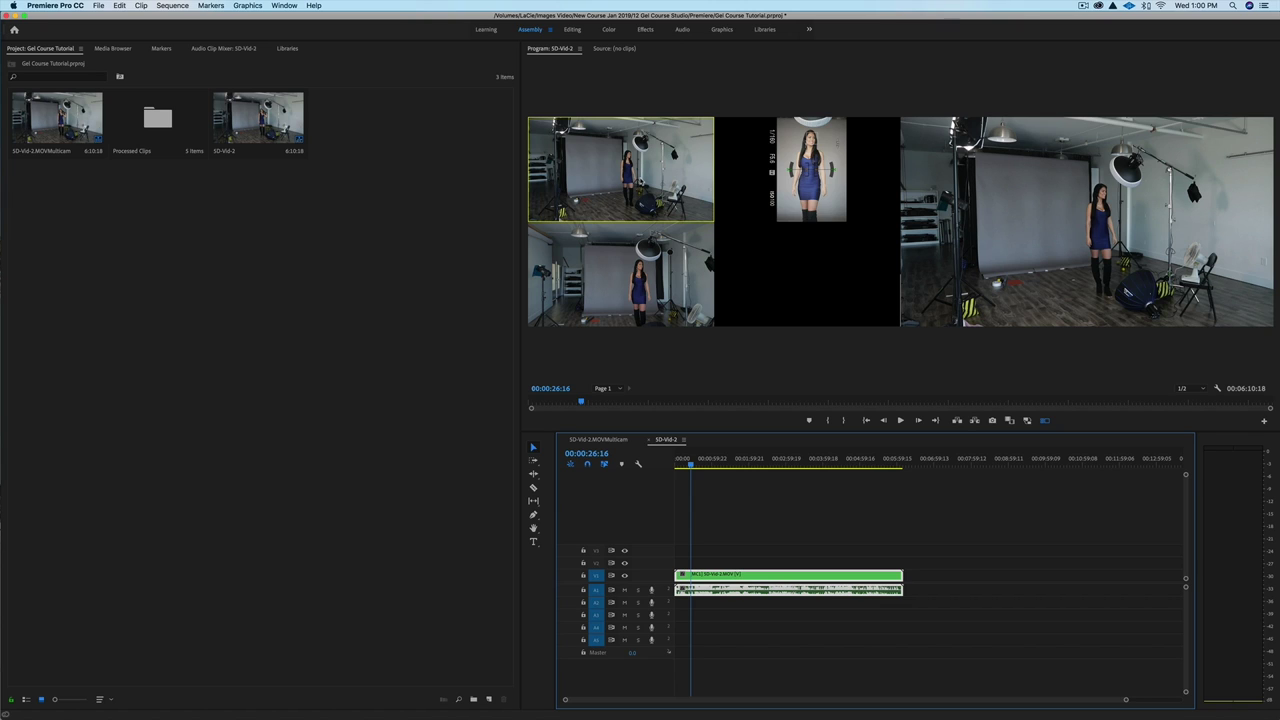
pyautogui.press('space')
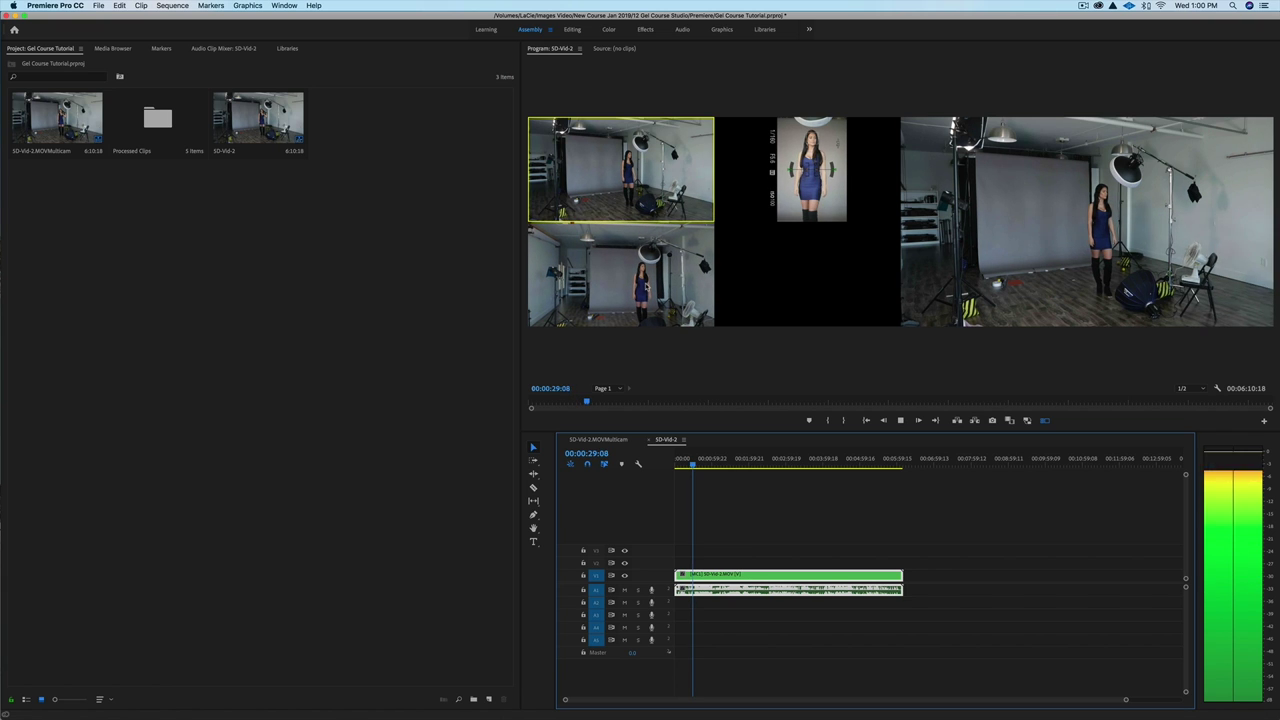
pyautogui.click(646, 287)
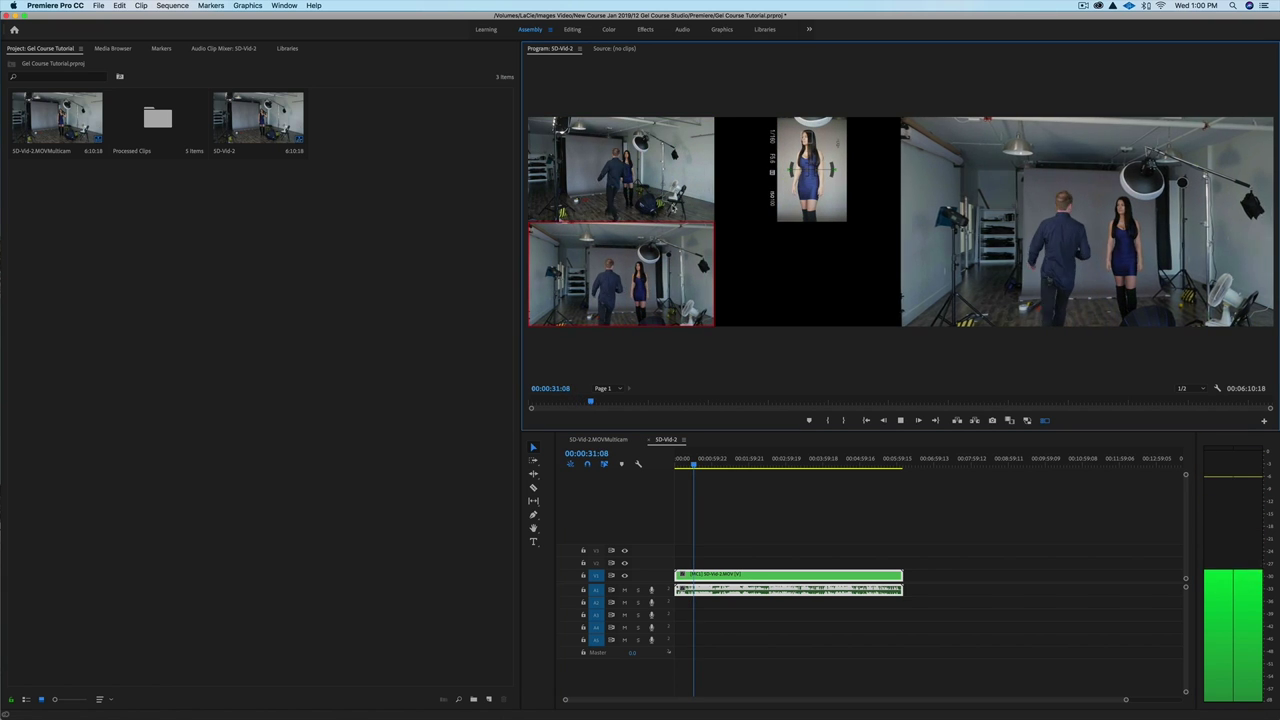
pyautogui.press('1')
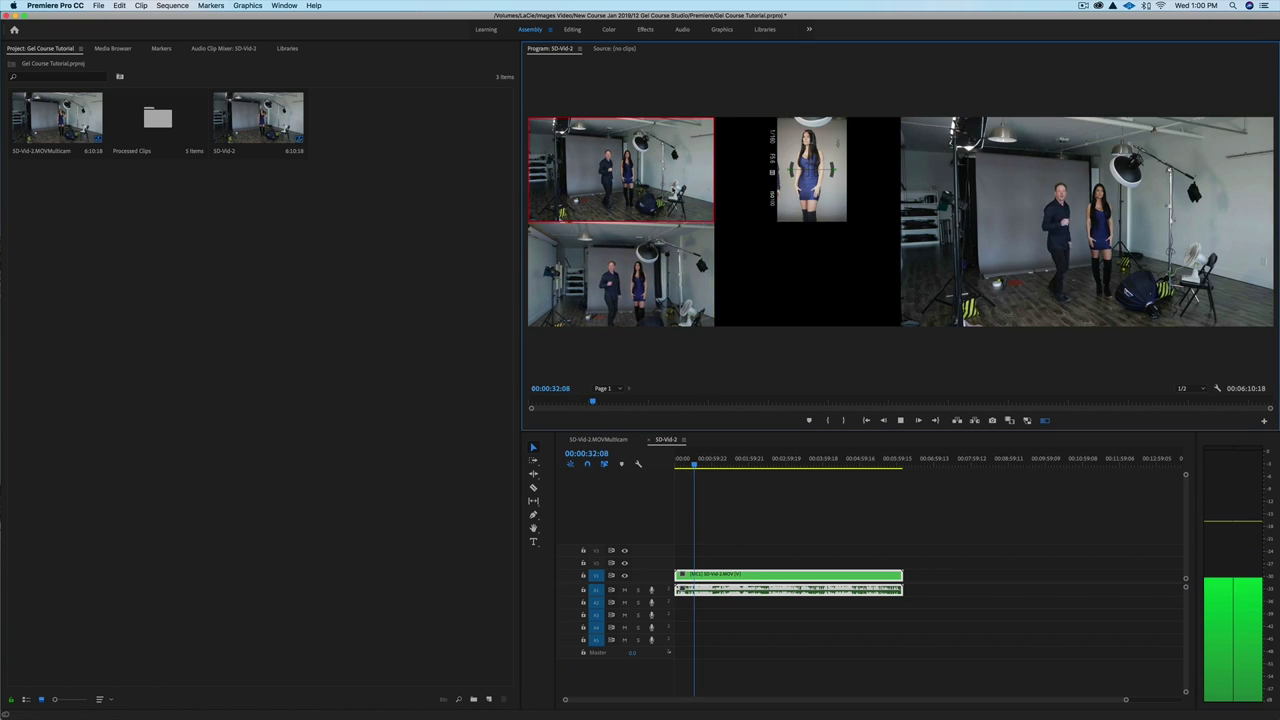
pyautogui.click(828, 199)
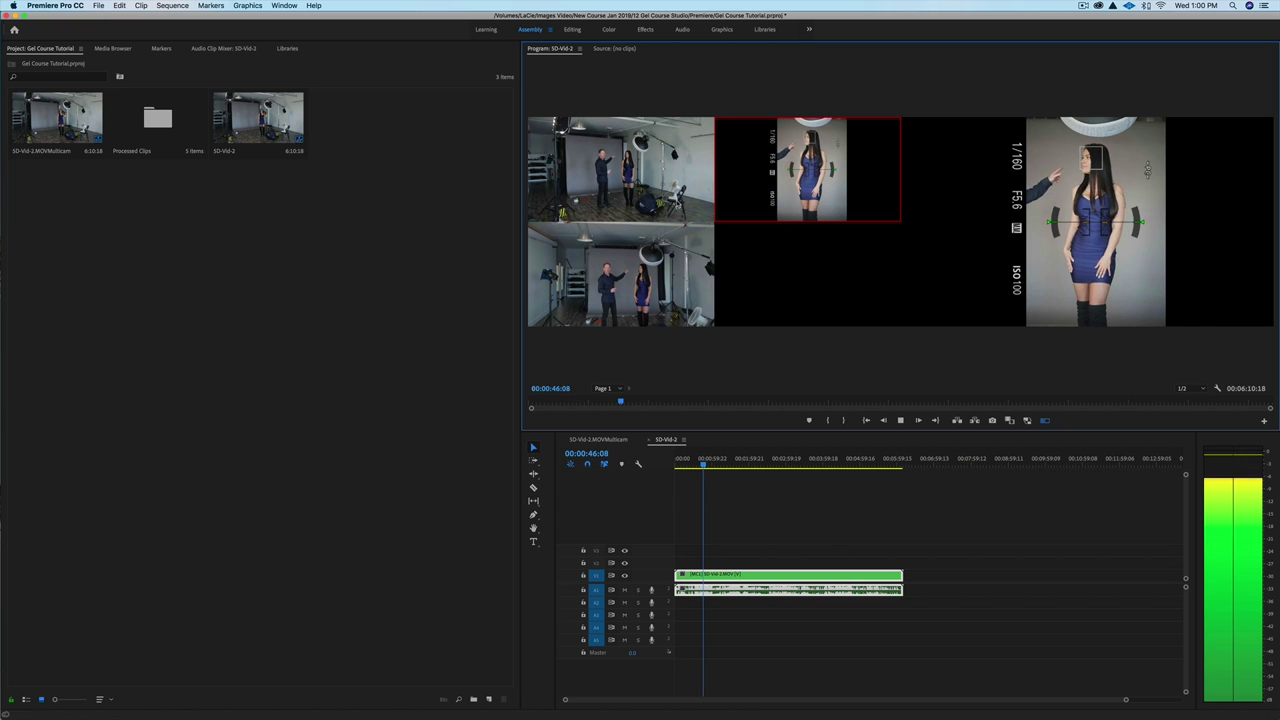
pyautogui.click(606, 154)
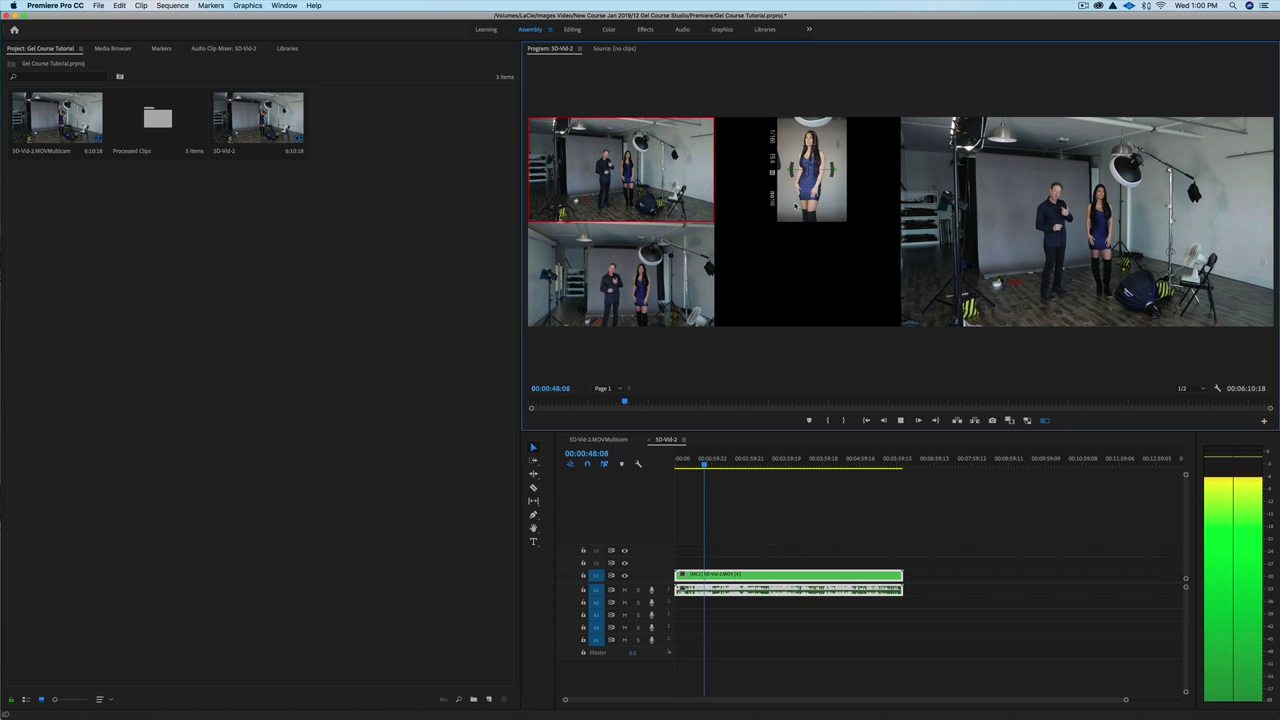
pyautogui.press('3')
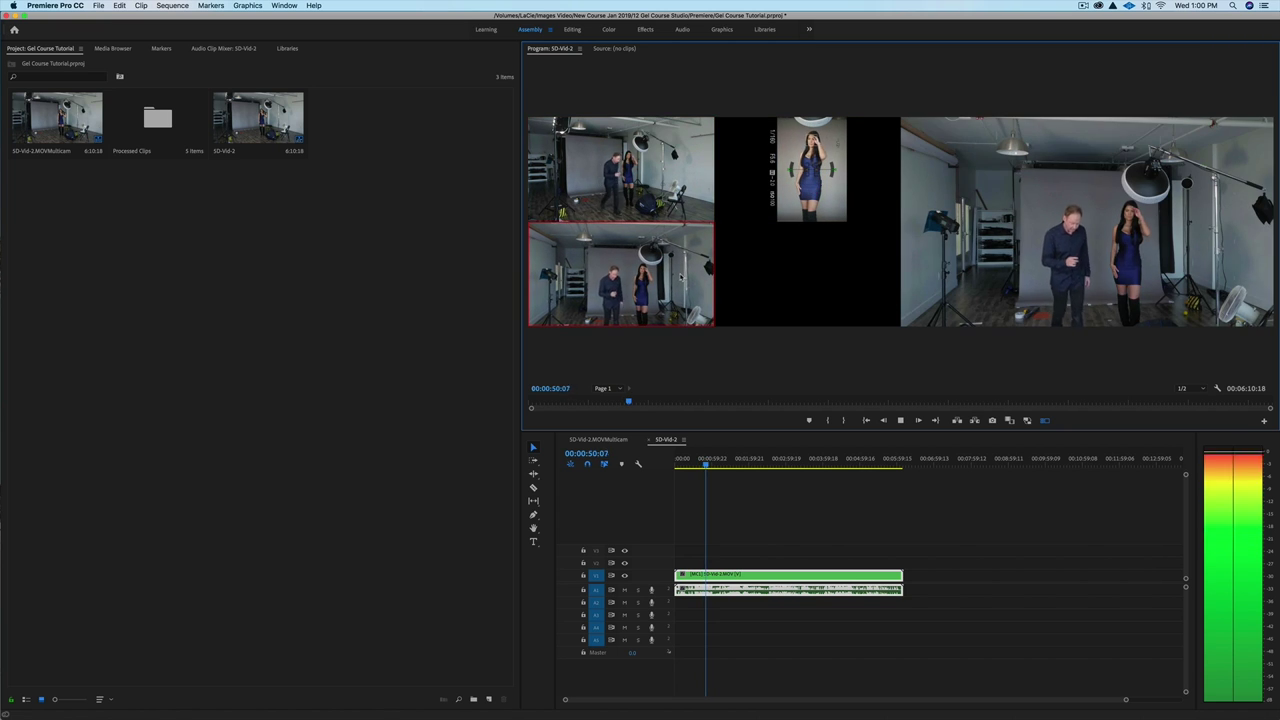
pyautogui.press('1')
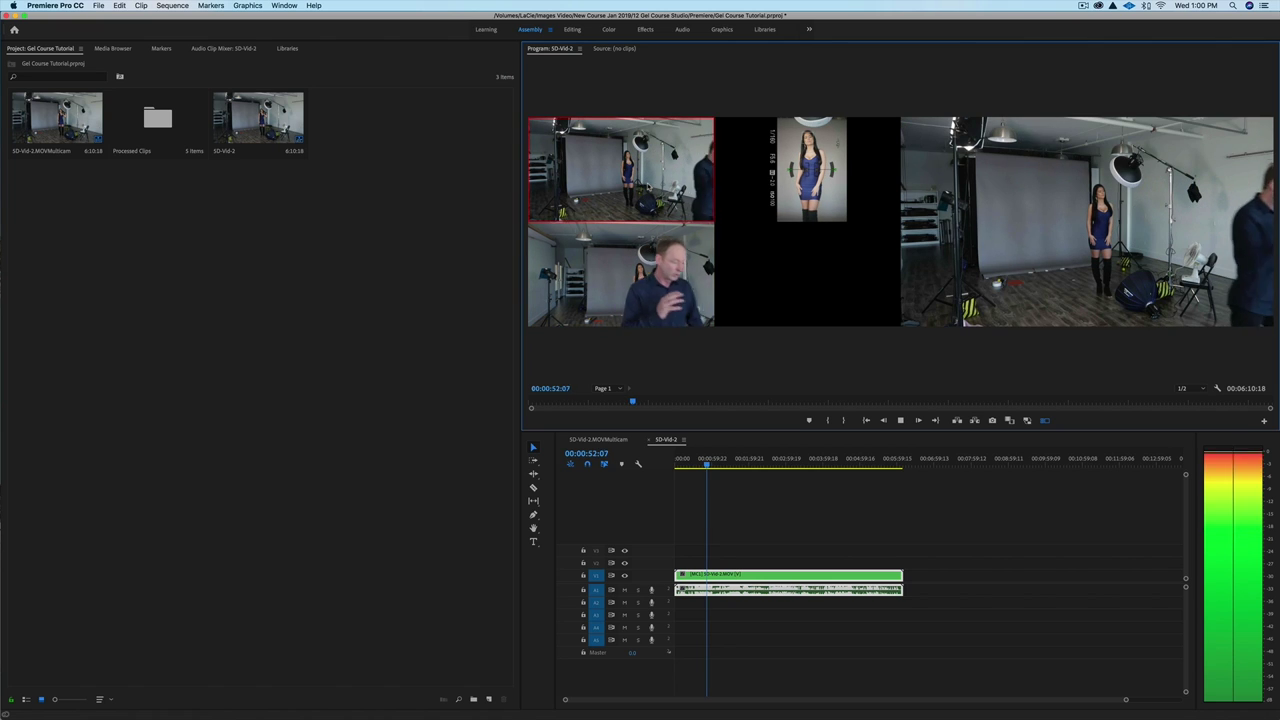
pyautogui.press('space')
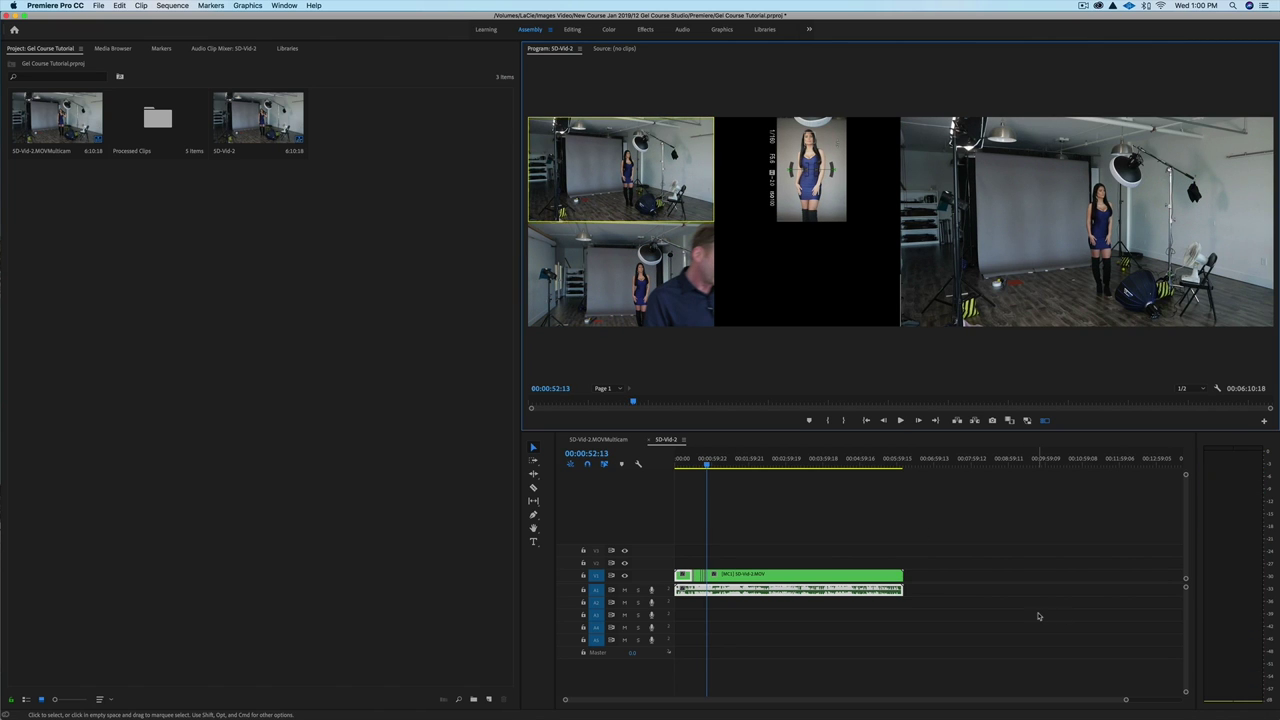
pyautogui.moveTo(1125, 700); pyautogui.dragTo(880, 701)
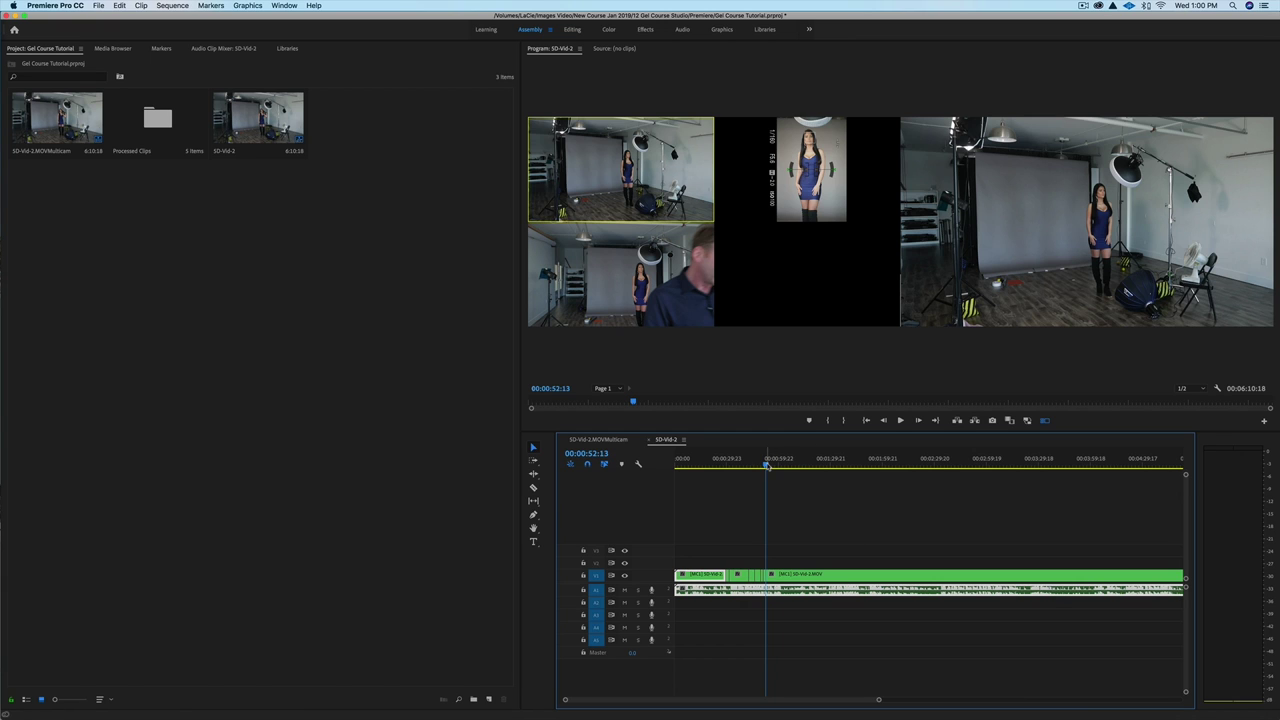
pyautogui.moveTo(767, 465); pyautogui.dragTo(741, 466)
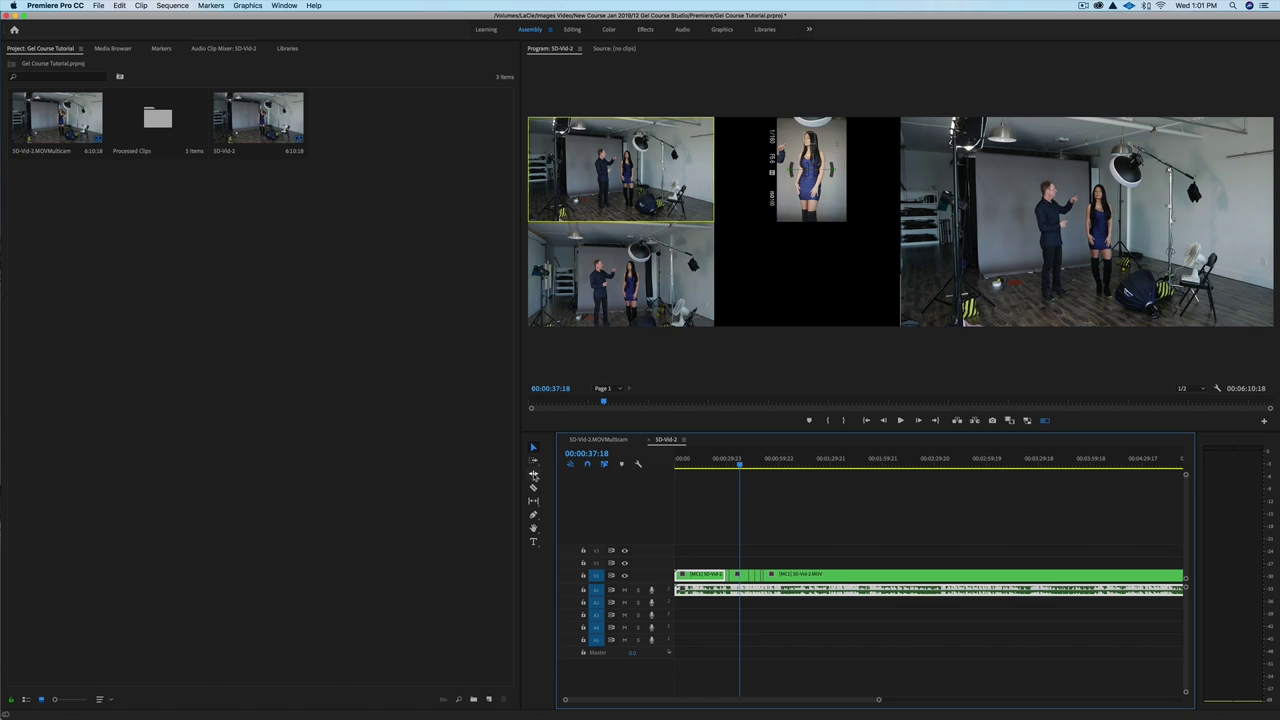
# In SD-Vid-2.MOVMulticam, hide the GH5 and Ninja tracks, select the V1 clip, then return to Assembly.
pyautogui.click(617, 442)
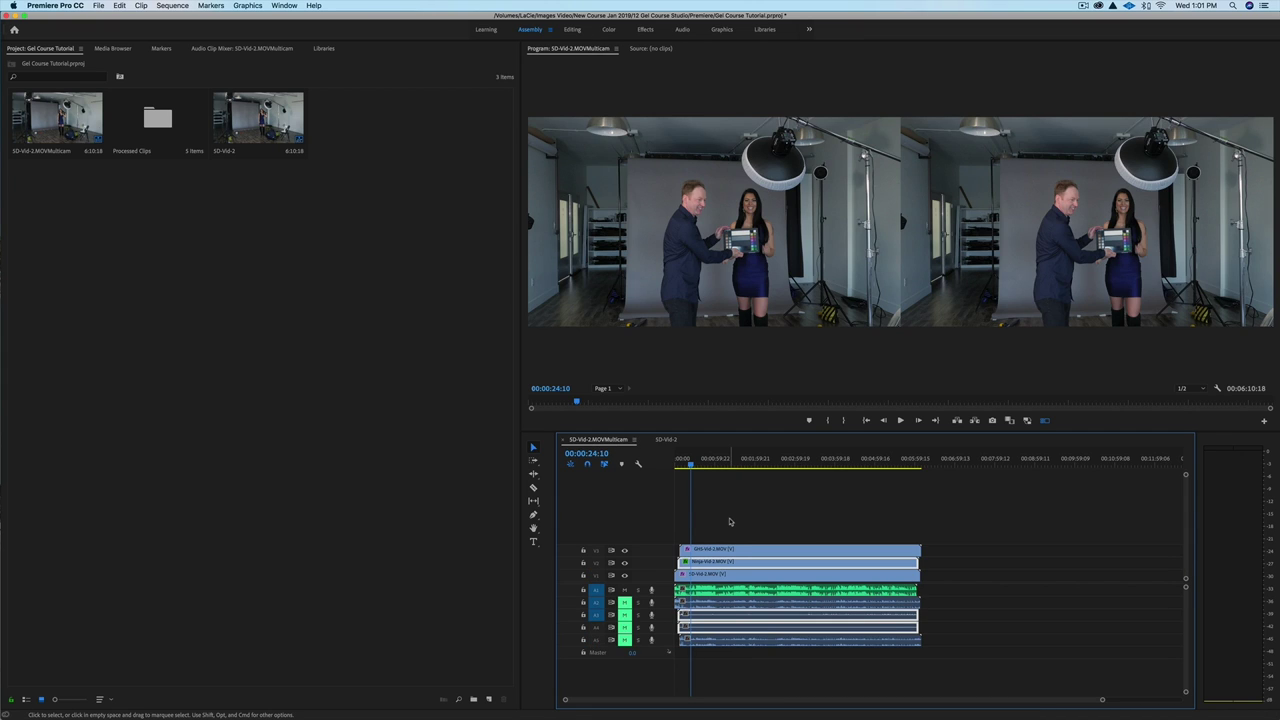
pyautogui.click(727, 549)
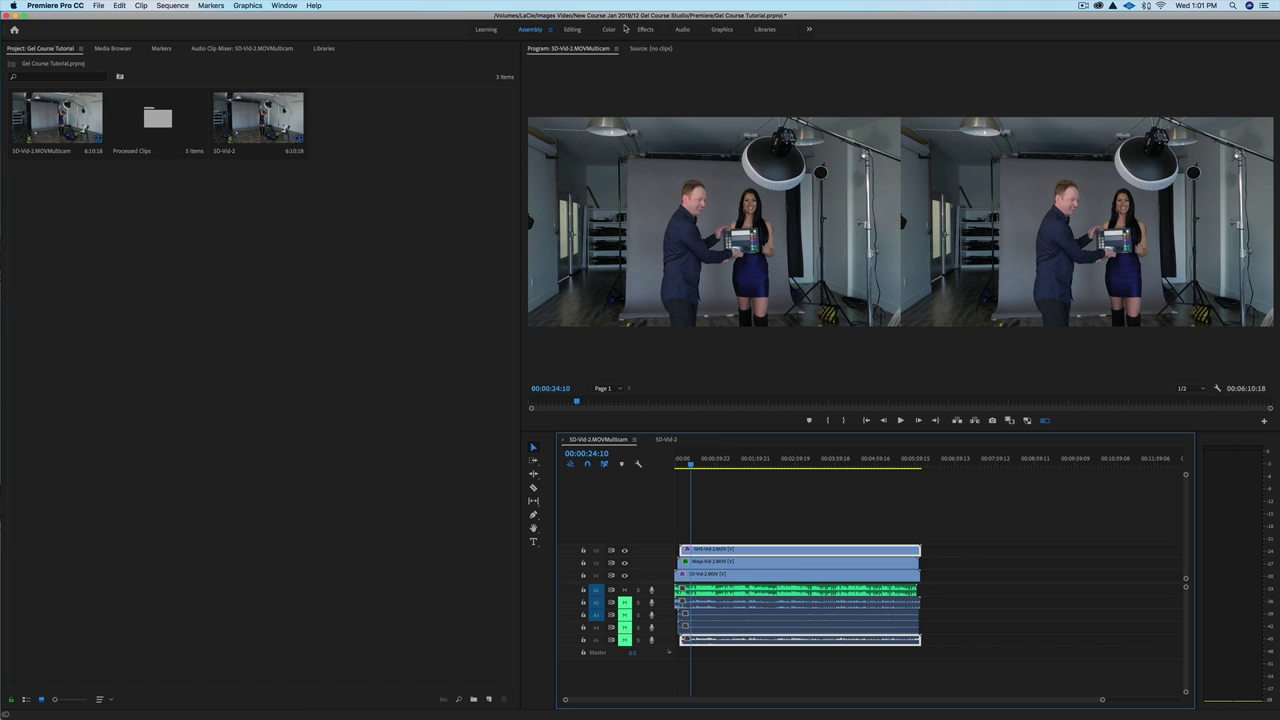
pyautogui.click(612, 29)
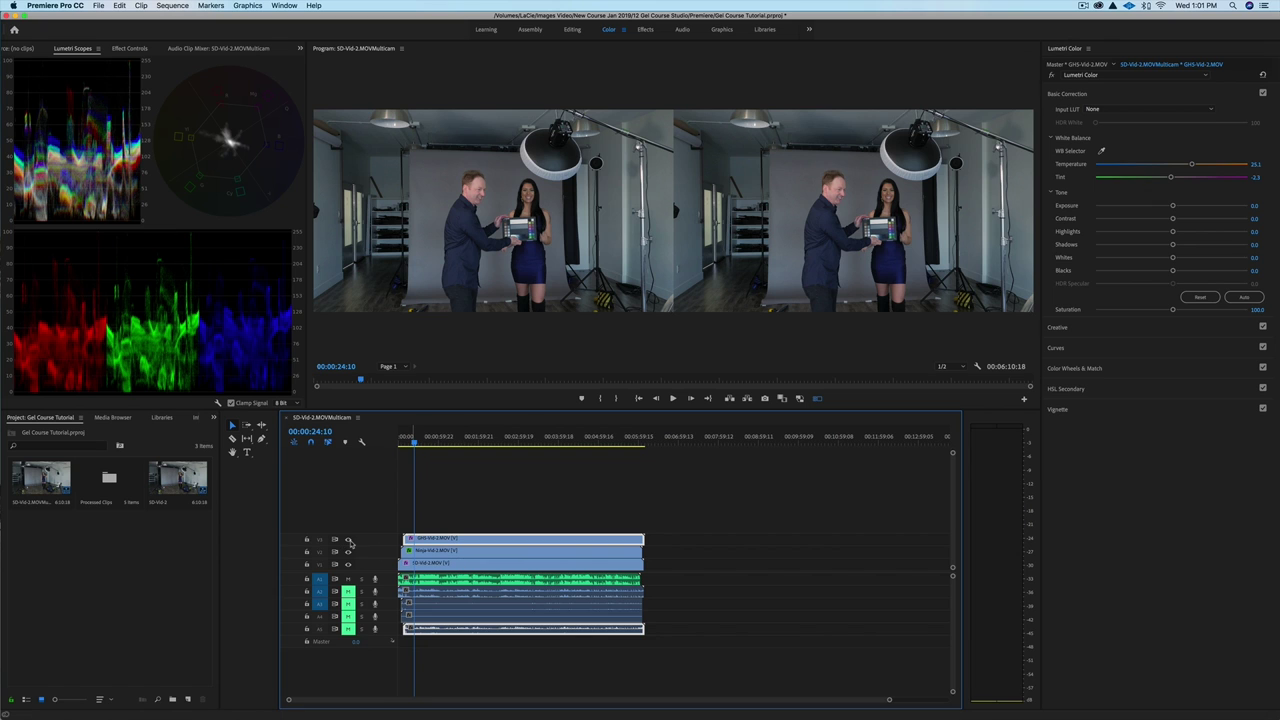
pyautogui.click(348, 540)
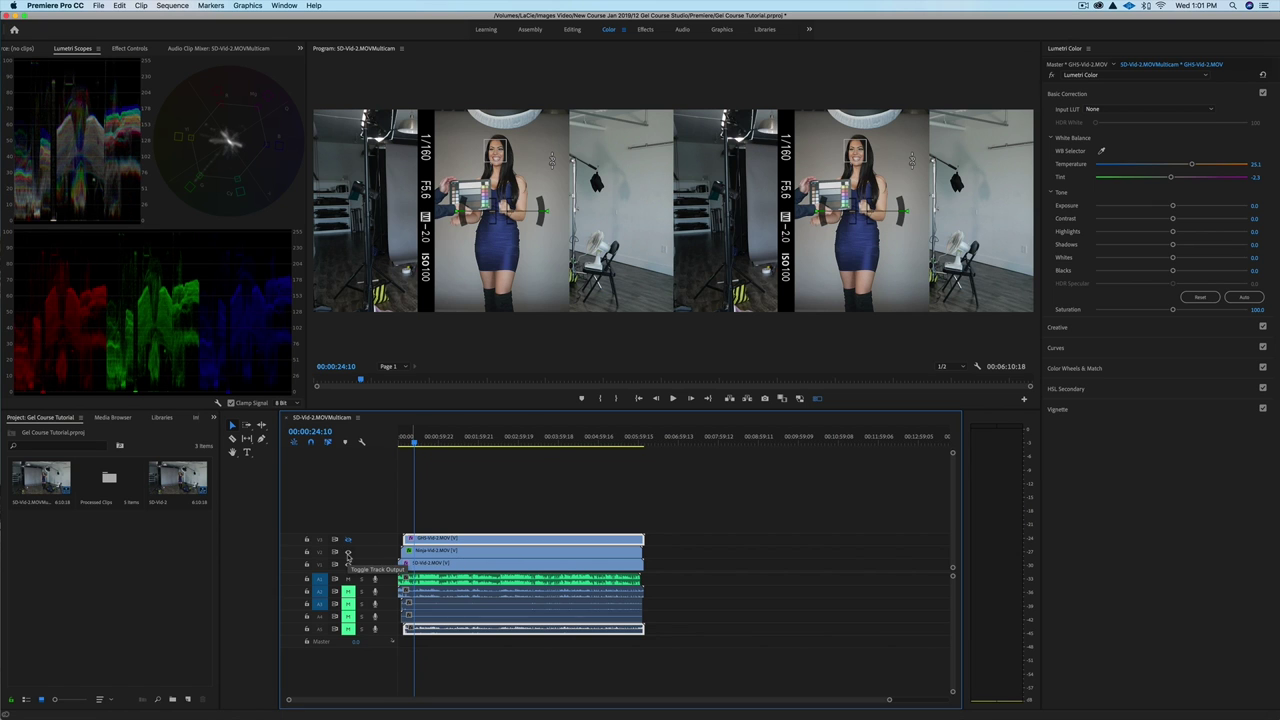
pyautogui.click(348, 552)
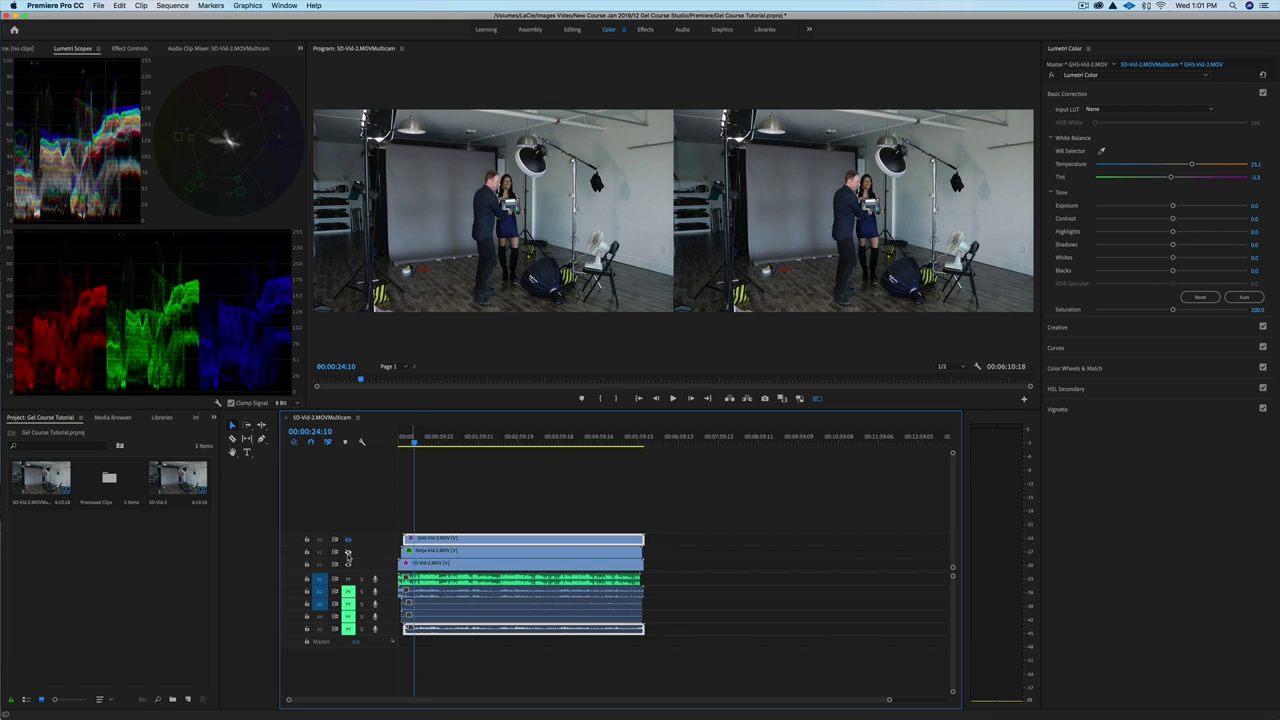
pyautogui.click(456, 566)
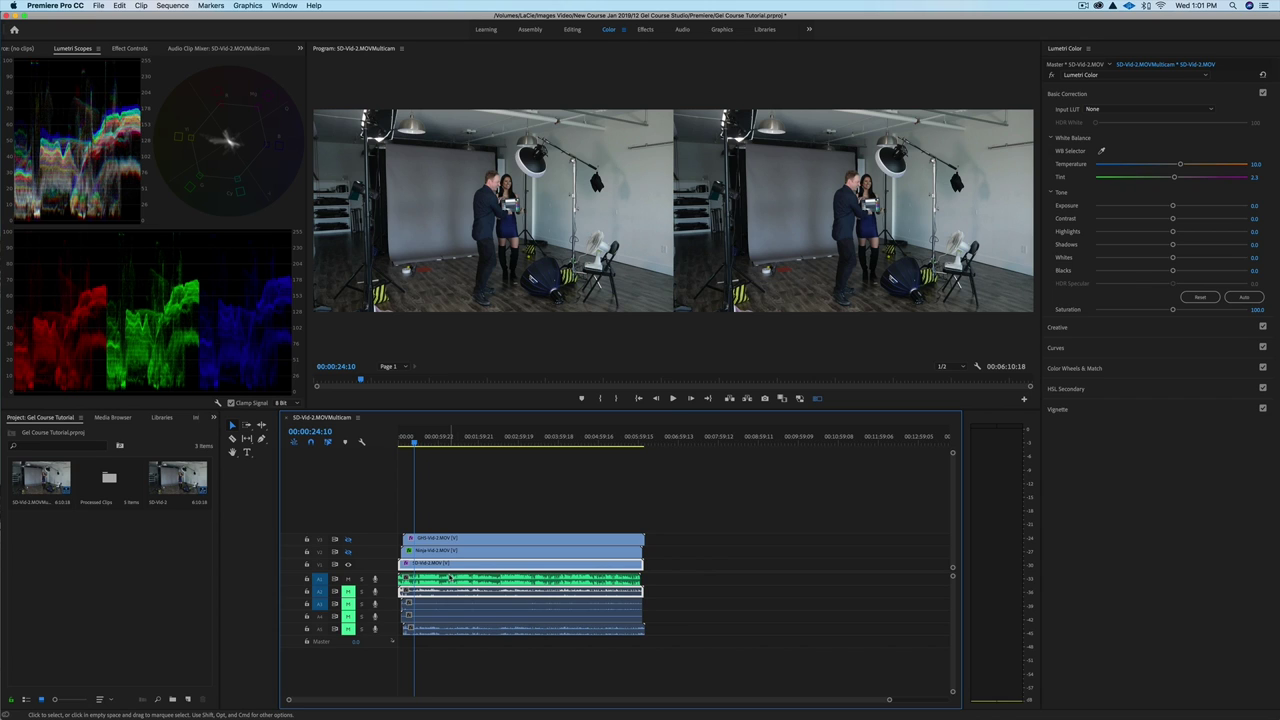
pyautogui.click(530, 29)
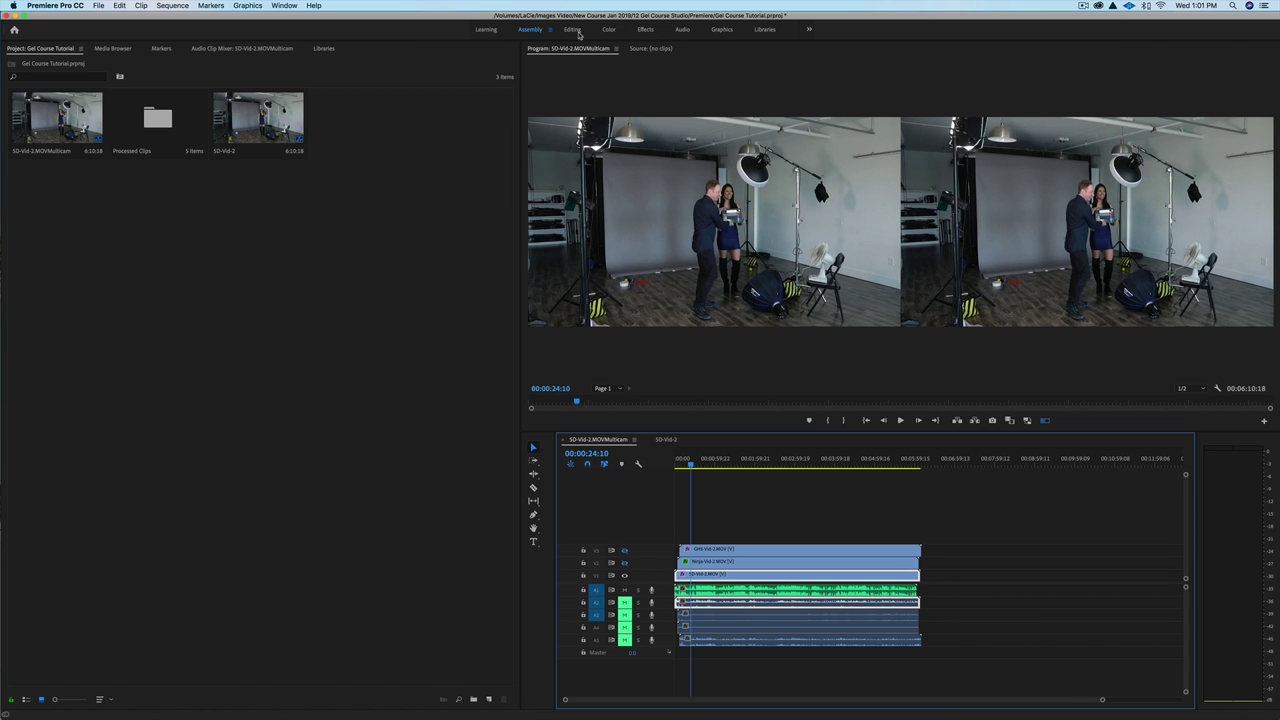
# Reopen the SD-Vid-2 cut sequence, whose multicam view now shows only the wide angle.
pyautogui.click(670, 440)
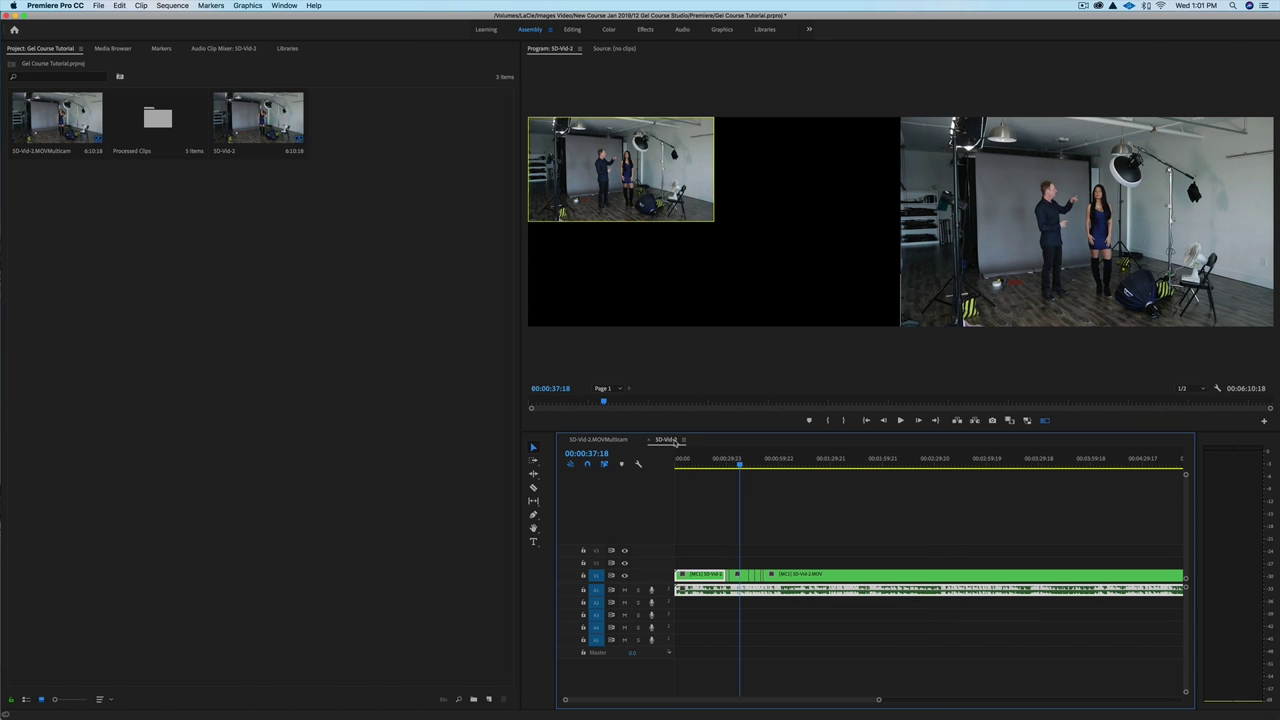